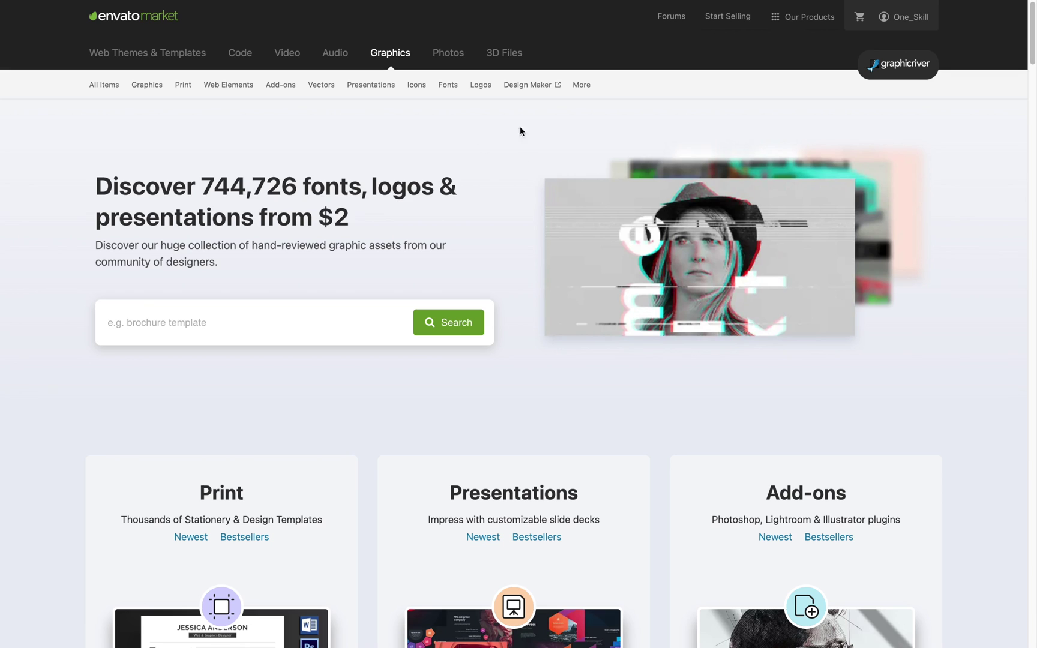
Filter Envato's full PowerPoint template list to items added in the last year, then open the Business PowerPoint Presentation Template.
{"action": "mouse_move", "coordinate": [381, 96]}
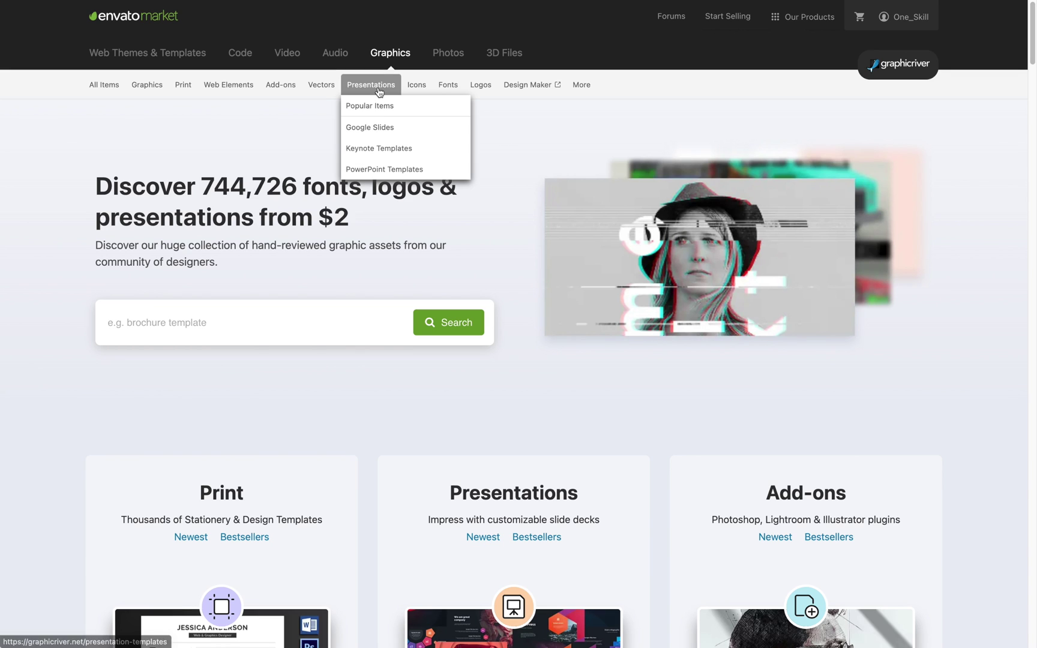
{"action": "left_click", "coordinate": [432, 172]}
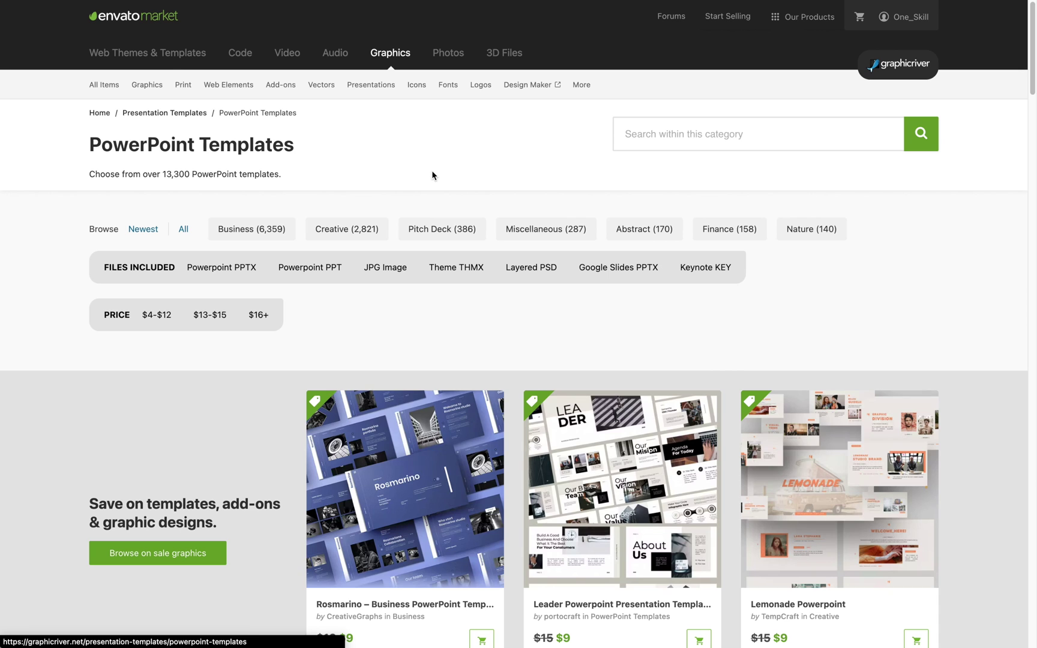
{"action": "left_click", "coordinate": [183, 230]}
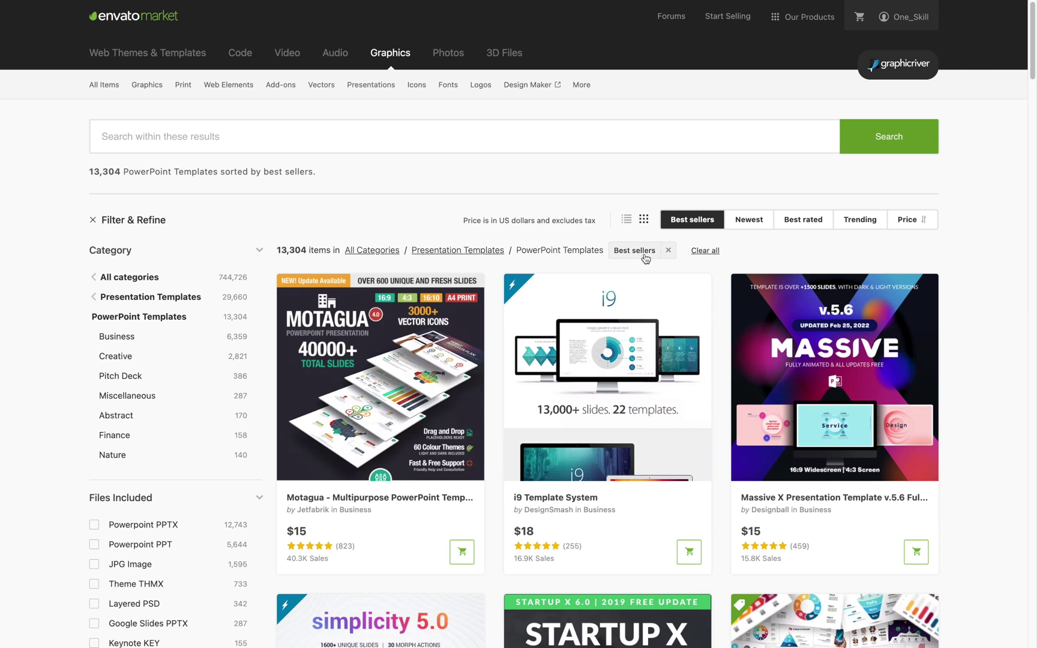
{"action": "scroll", "coordinate": [62, 340], "scroll_direction": "down", "scroll_amount": 15}
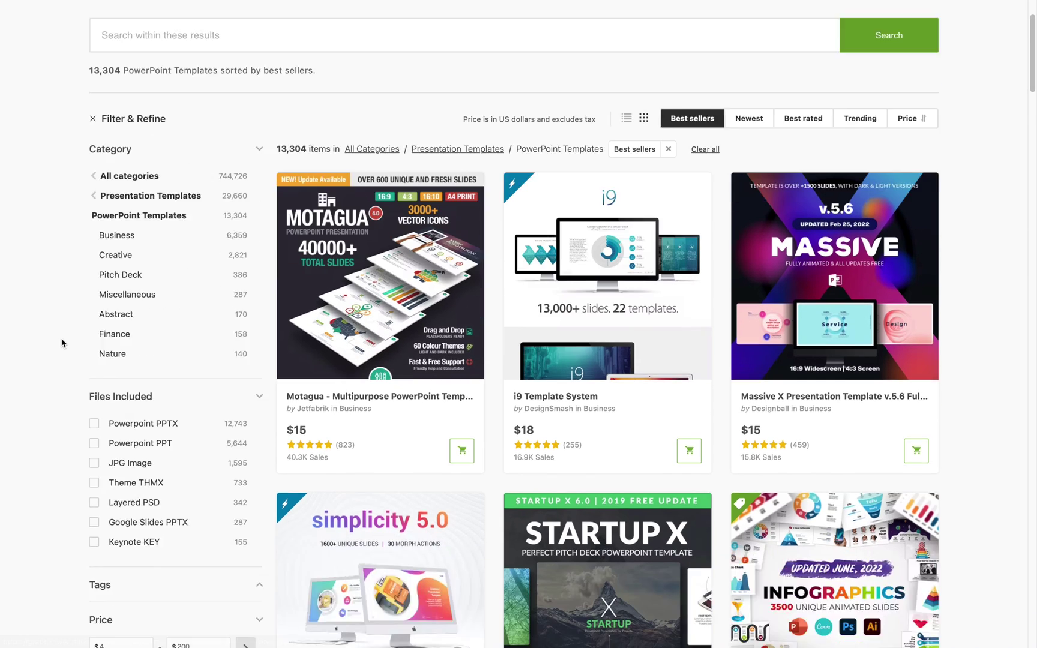
{"action": "scroll", "coordinate": [61, 342], "scroll_direction": "up", "scroll_amount": 10}
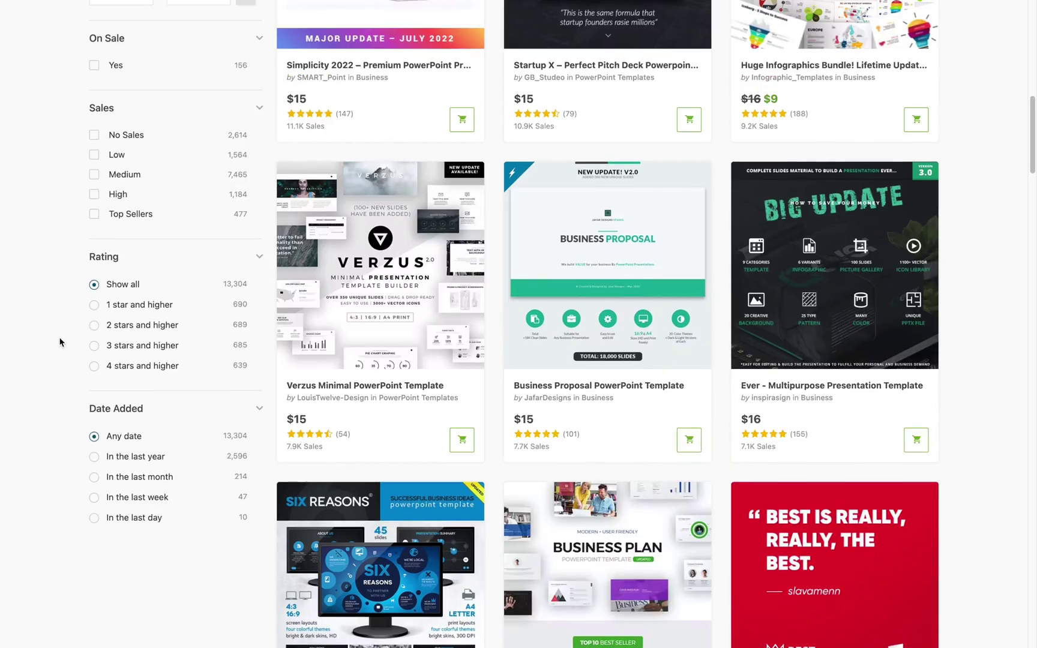
{"action": "left_click", "coordinate": [94, 457]}
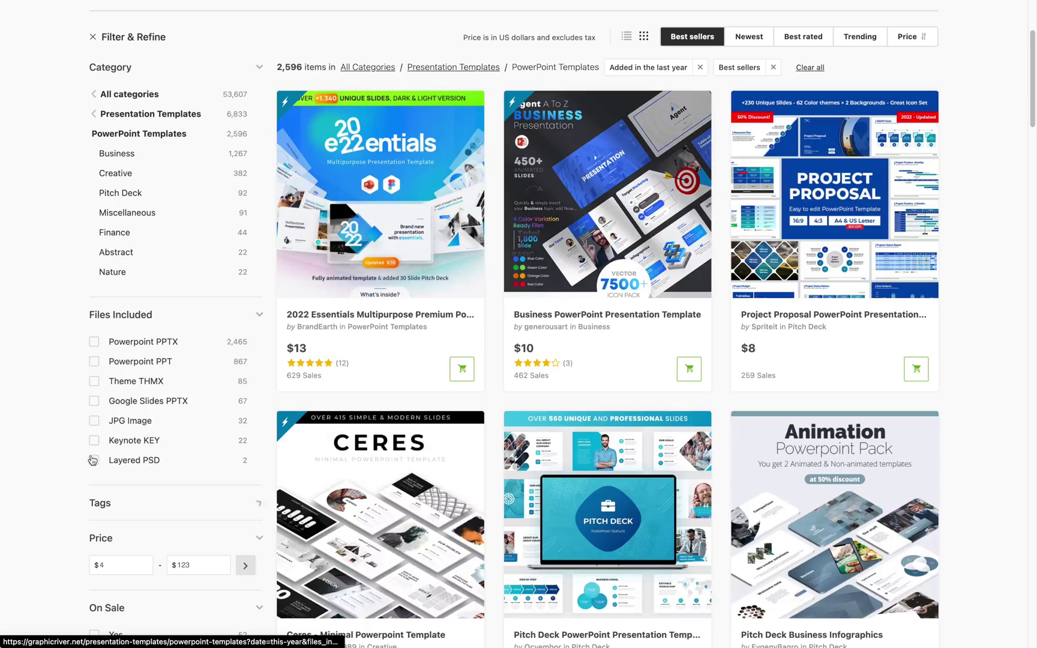
{"action": "scroll", "coordinate": [257, 327], "scroll_direction": "up", "scroll_amount": 1}
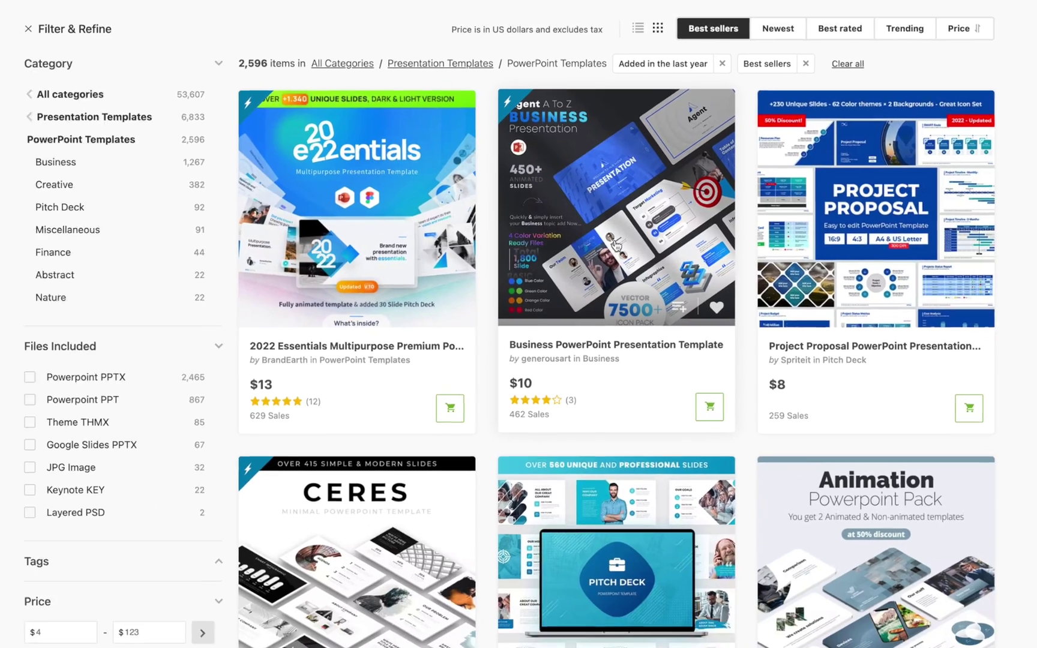
{"action": "left_click", "coordinate": [633, 336]}
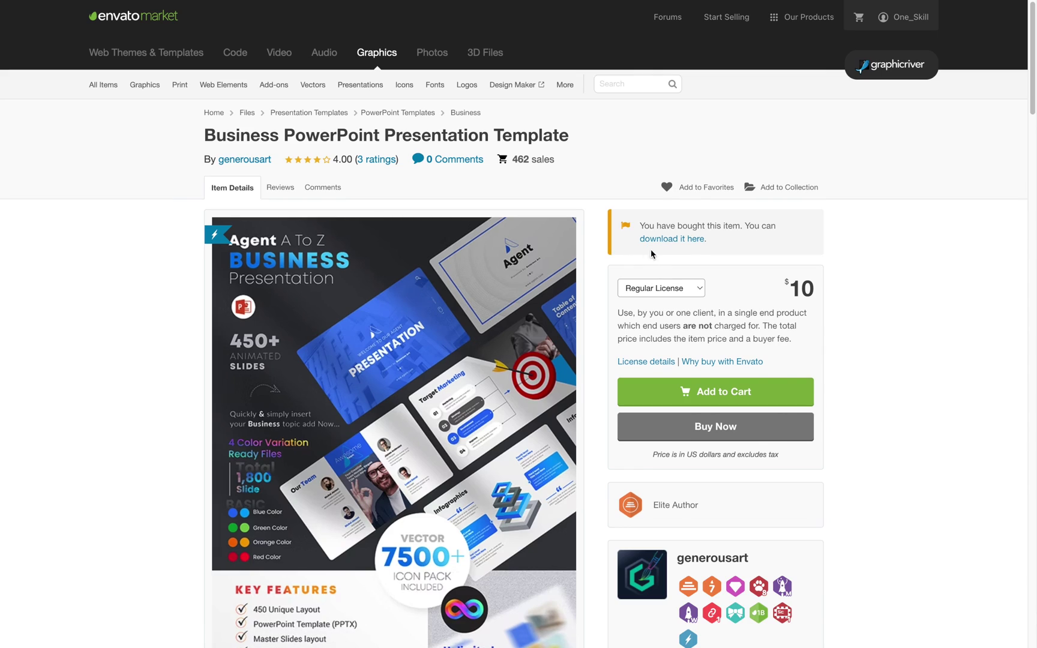
Open the Agent template's preview gallery and page through it to image 27 of 500.
{"action": "left_click", "coordinate": [458, 303]}
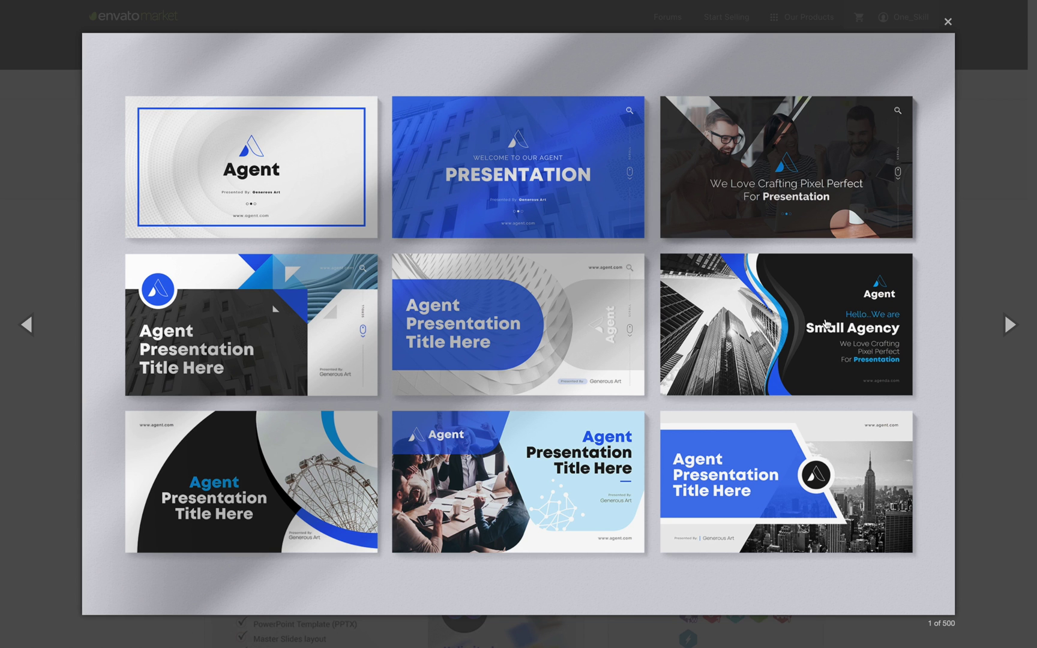
{"action": "left_click", "coordinate": [1008, 326]}
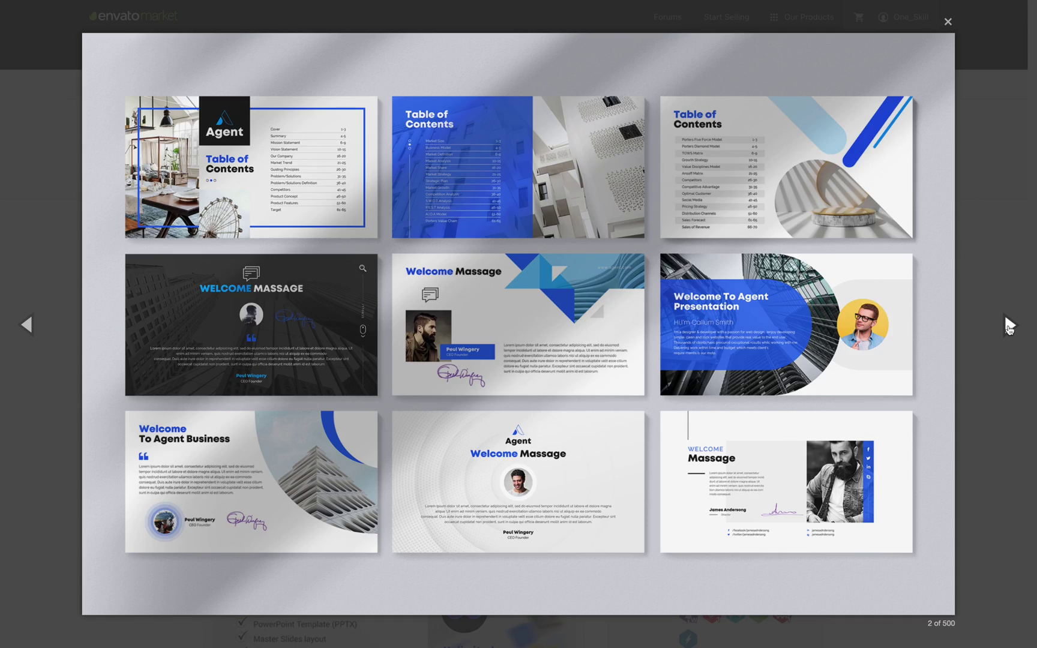
{"action": "left_click", "coordinate": [1008, 326]}
{"action": "left_click", "coordinate": [1009, 326]}
{"action": "left_click", "coordinate": [1008, 326]}
{"action": "left_click", "coordinate": [1008, 325]}
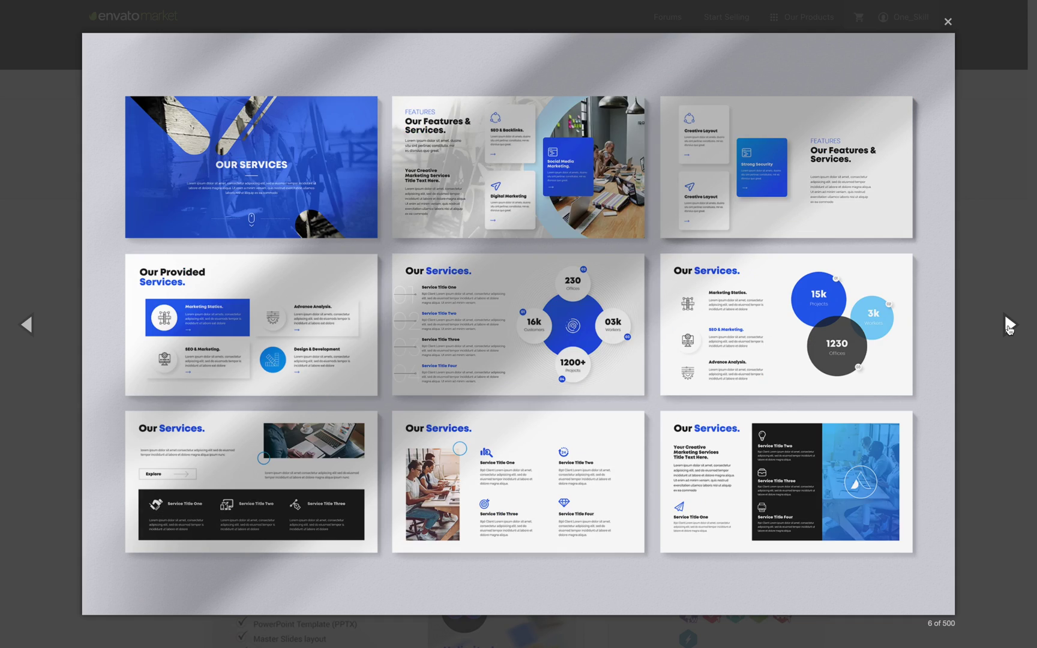
{"action": "left_click", "coordinate": [1008, 326]}
{"action": "left_click", "coordinate": [1009, 326]}
{"action": "left_click", "coordinate": [1008, 326]}
{"action": "left_click", "coordinate": [1008, 326]}
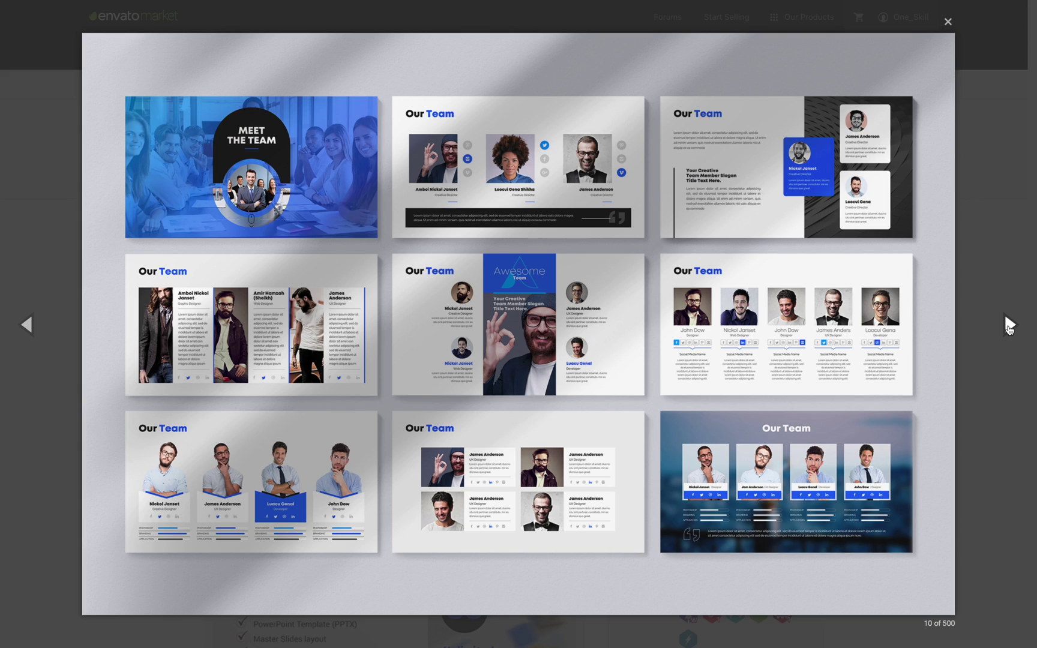
{"action": "left_click", "coordinate": [1008, 326]}
{"action": "left_click", "coordinate": [1008, 325]}
{"action": "left_click", "coordinate": [1009, 326]}
{"action": "left_click", "coordinate": [1008, 326]}
{"action": "left_click", "coordinate": [1009, 326]}
{"action": "left_click", "coordinate": [1008, 326]}
{"action": "left_click", "coordinate": [1008, 326]}
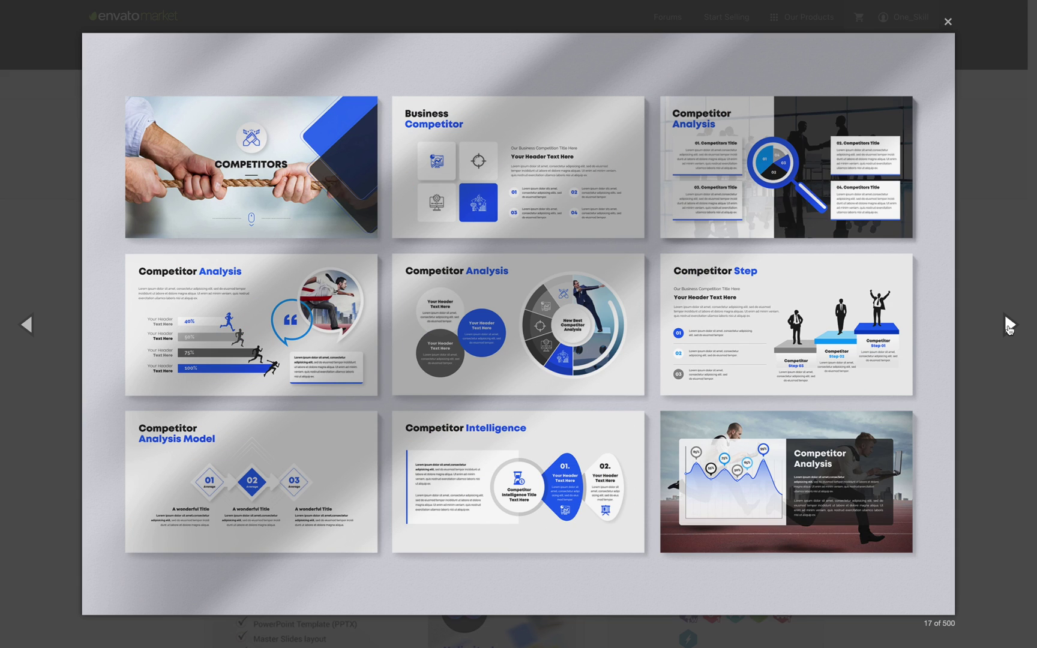
{"action": "left_click", "coordinate": [1009, 326]}
{"action": "left_click", "coordinate": [1008, 326]}
{"action": "left_click", "coordinate": [1008, 326]}
{"action": "left_click", "coordinate": [1008, 325]}
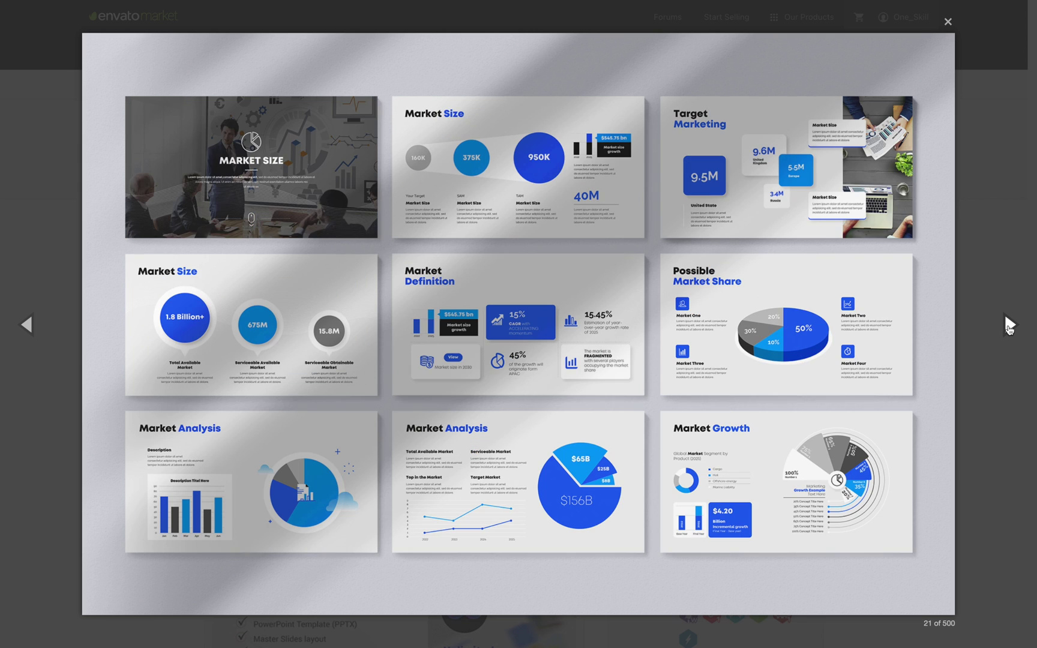
{"action": "left_click", "coordinate": [1008, 326]}
{"action": "left_click", "coordinate": [1008, 326]}
{"action": "left_click", "coordinate": [1008, 326]}
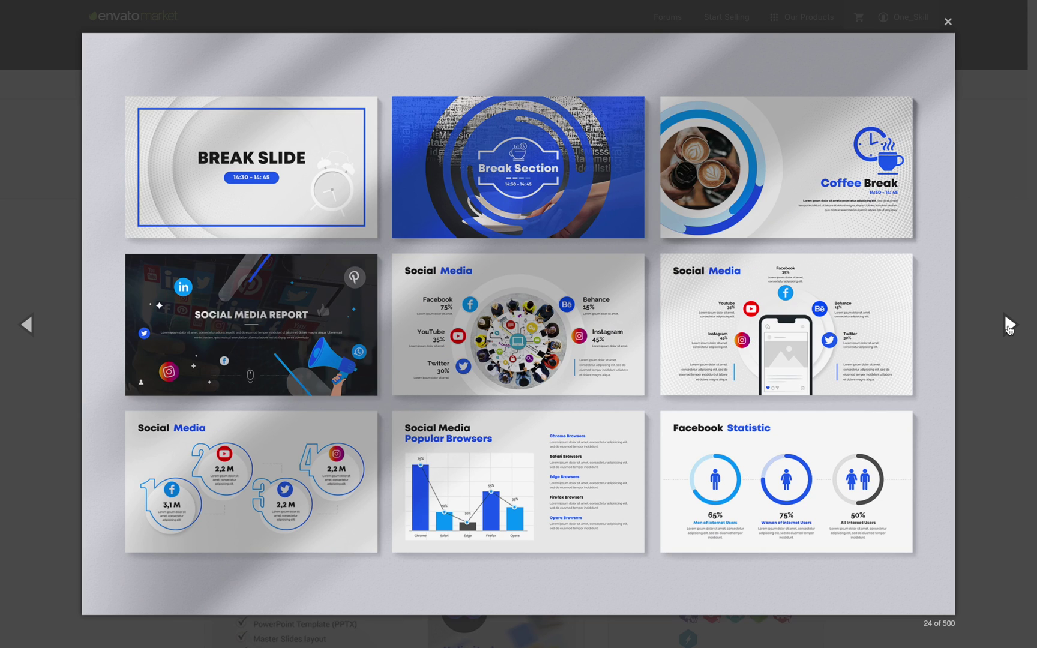
{"action": "left_click", "coordinate": [1008, 325]}
{"action": "left_click", "coordinate": [1008, 326]}
{"action": "left_click", "coordinate": [1008, 326]}
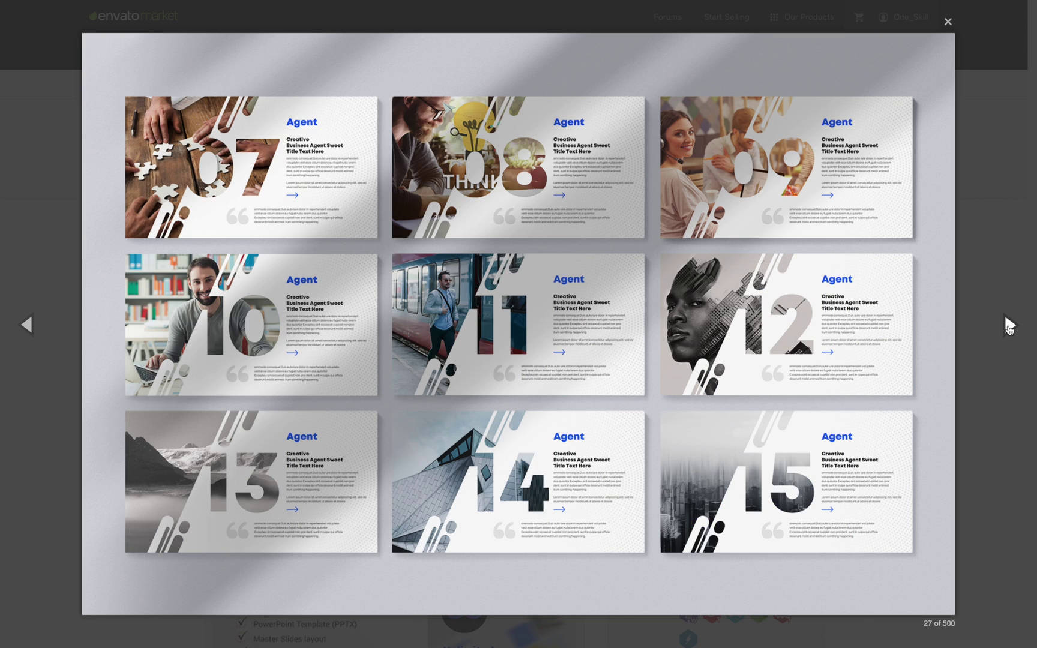
{"action": "left_click", "coordinate": [1008, 325]}
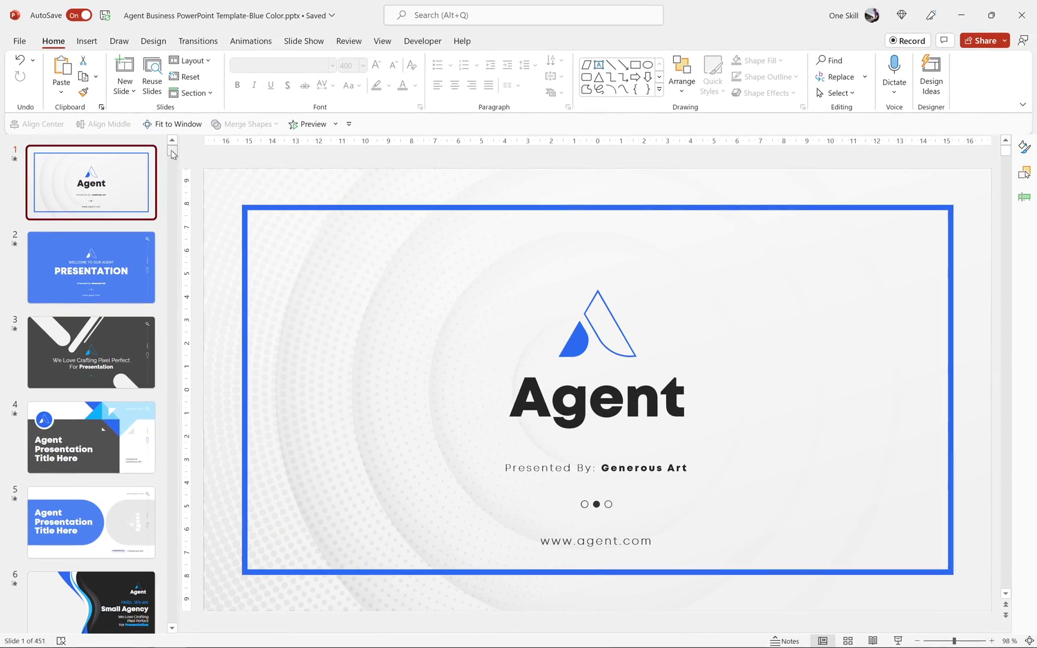
Scroll the thumbnails down and step through slides 255 and 256 to slide 257, 'Celebration 70 Years'.
{"action": "left_click_drag", "start_coordinate": [172, 154], "coordinate": [185, 428]}
{"action": "scroll", "coordinate": [118, 294], "scroll_direction": "up", "scroll_amount": 3}
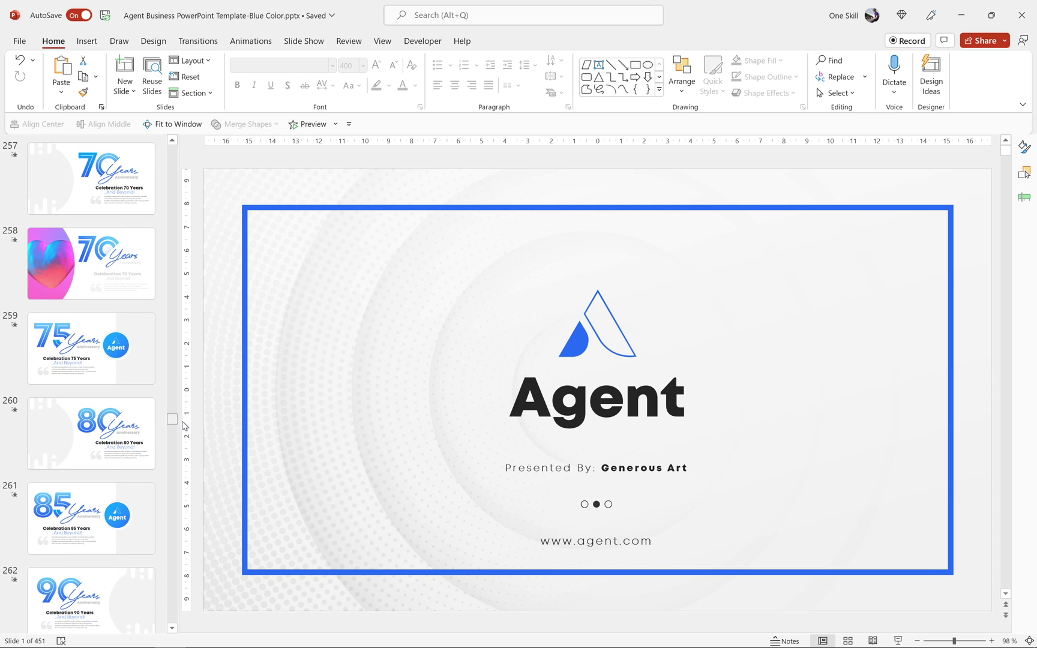
{"action": "scroll", "coordinate": [119, 294], "scroll_direction": "up", "scroll_amount": 1}
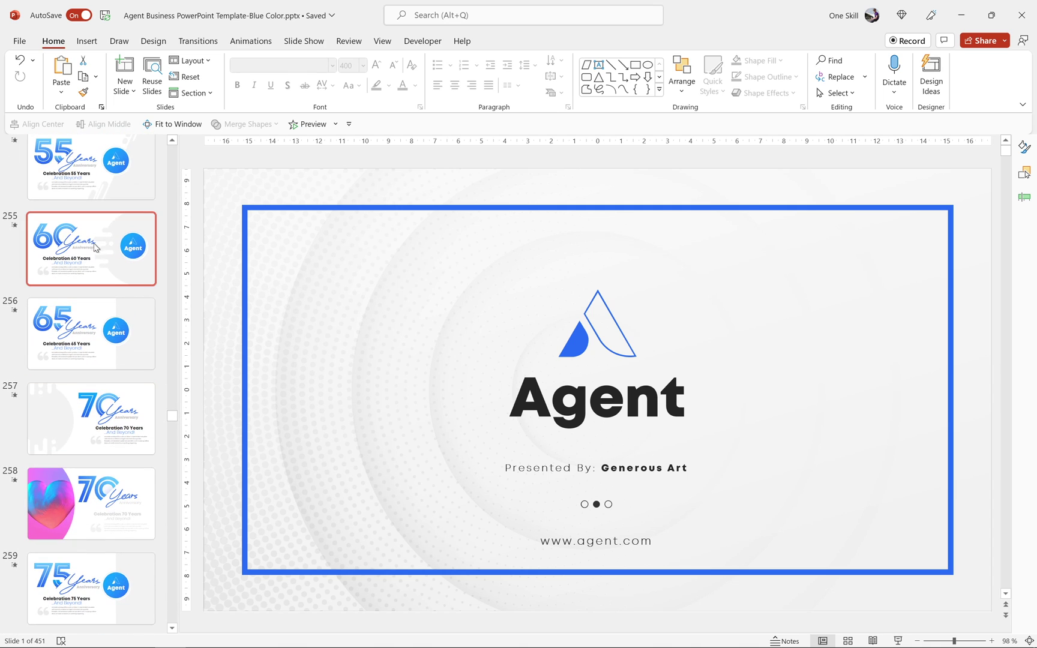
{"action": "left_click", "coordinate": [95, 246]}
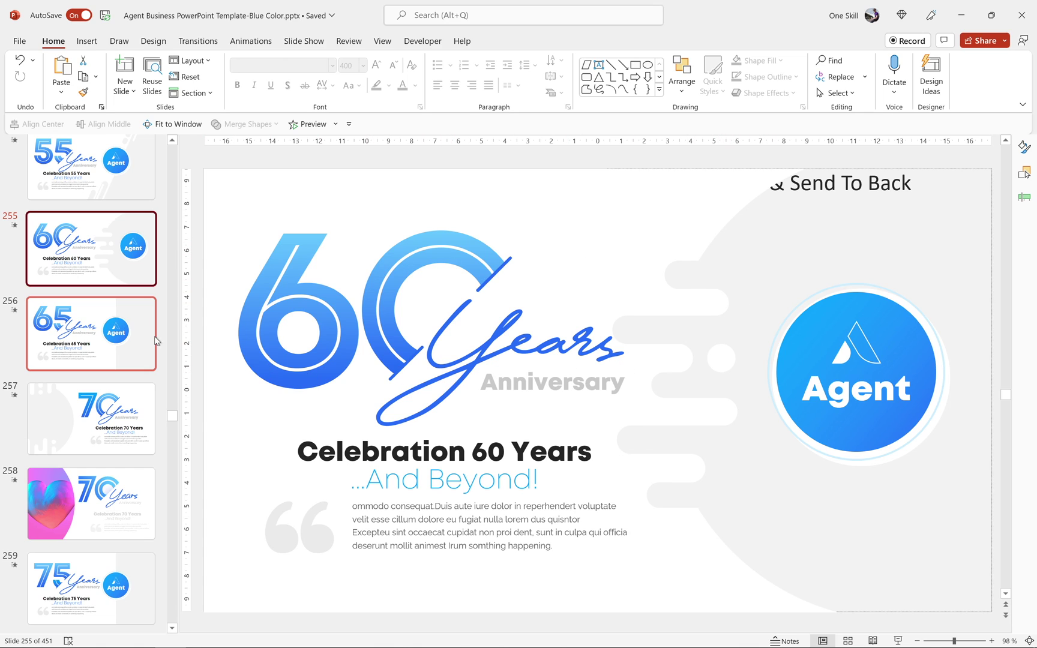
{"action": "left_click", "coordinate": [81, 327]}
{"action": "left_click", "coordinate": [90, 401]}
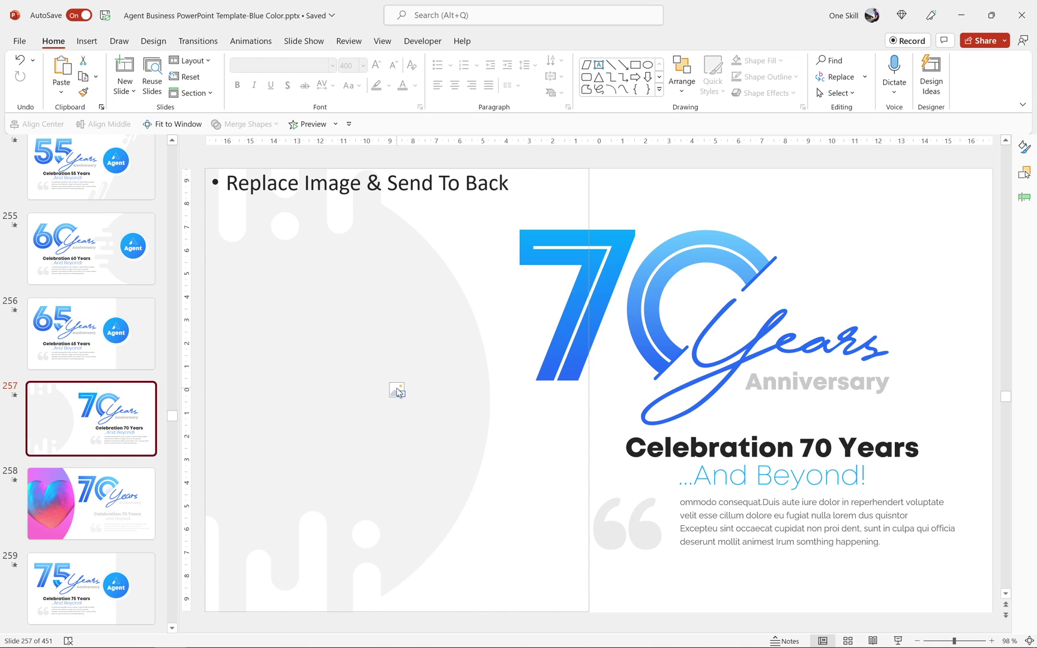
Insert the downloaded mountain road photo into the slide's empty picture placeholder.
{"action": "left_click", "coordinate": [397, 390]}
{"action": "left_click", "coordinate": [457, 228]}
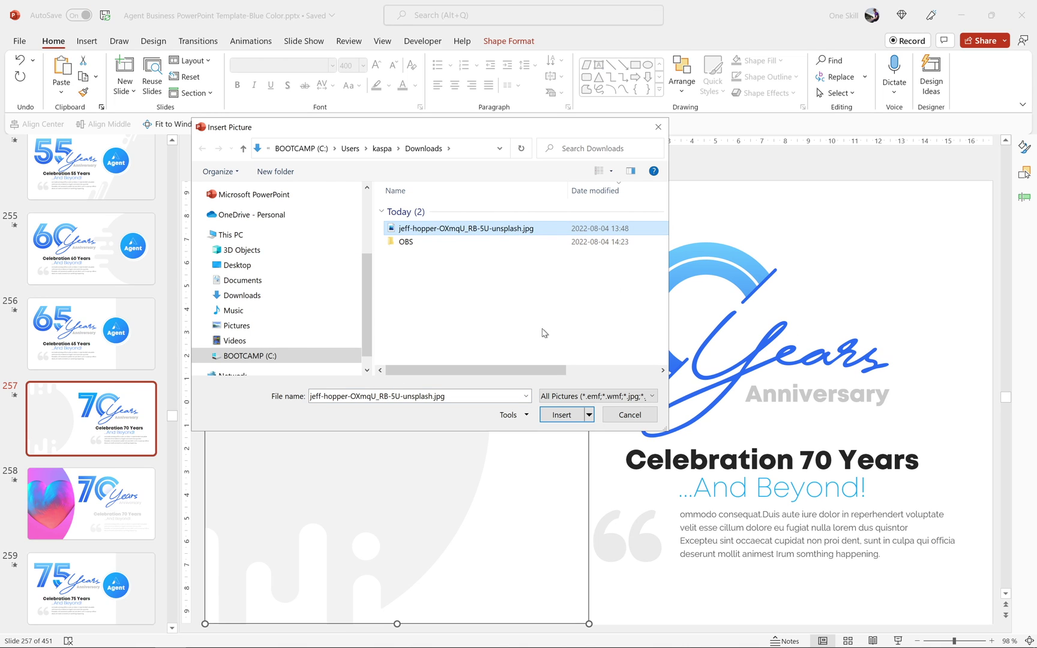
{"action": "left_click", "coordinate": [568, 419]}
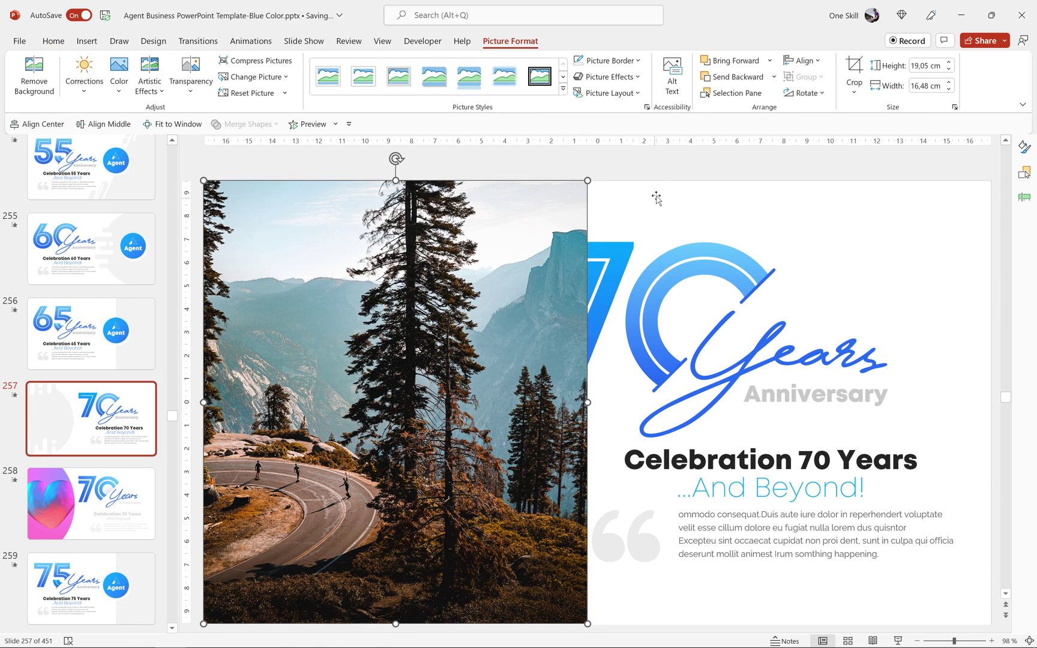
Send the mountain road photo to back, behind the white decorative shapes.
{"action": "left_click", "coordinate": [774, 77]}
{"action": "left_click", "coordinate": [760, 114]}
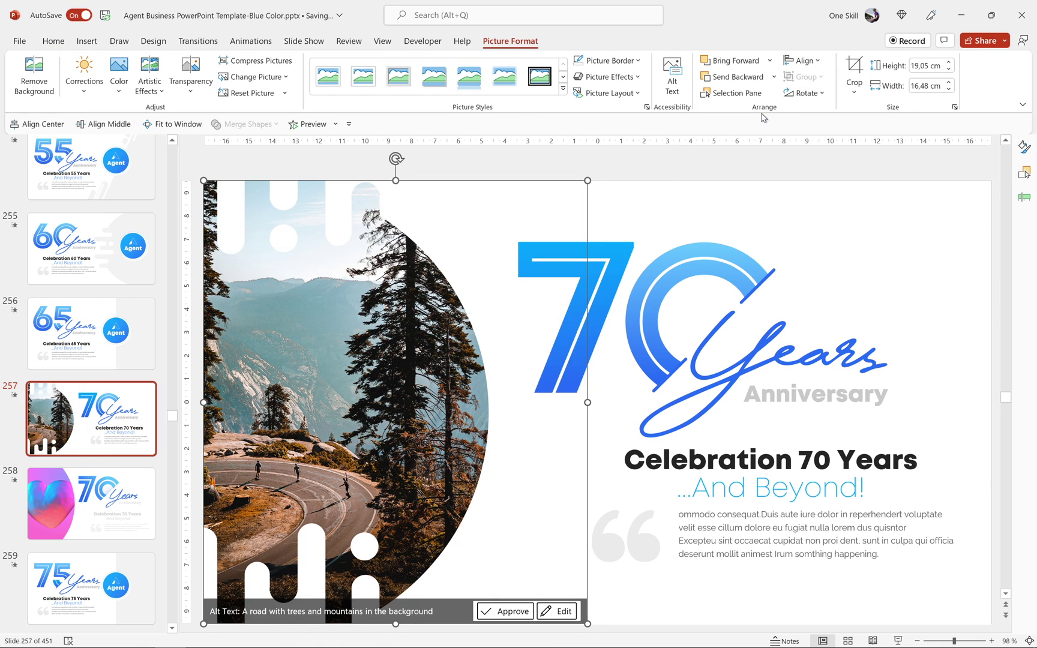
{"action": "left_click", "coordinate": [690, 153]}
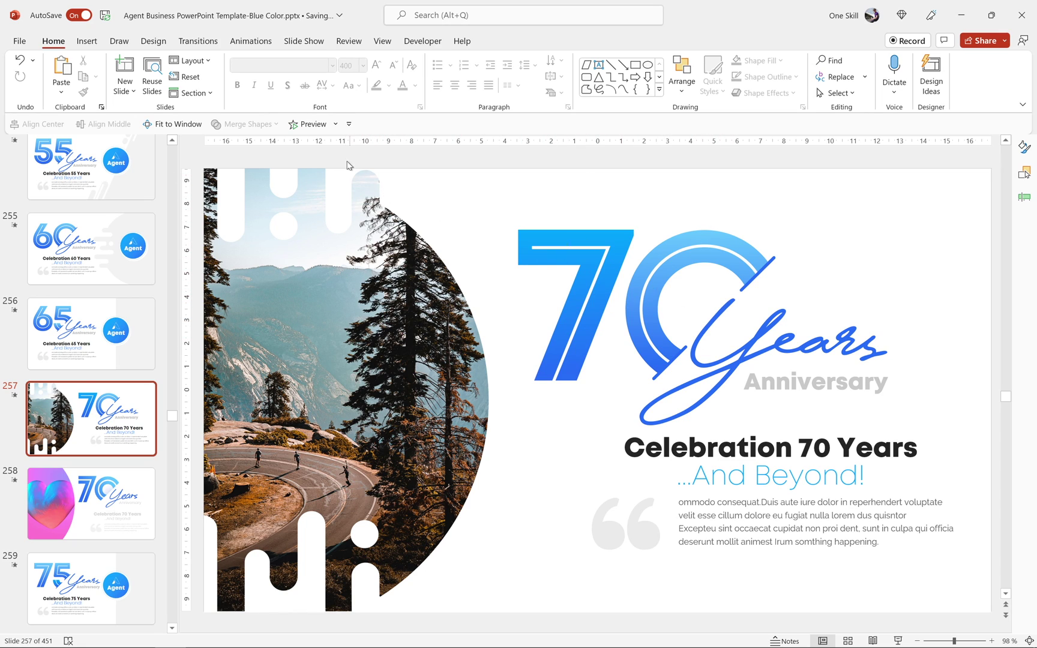
Preview slide 257's animations and show the edit points of the 70 graphic's 7 shape.
{"action": "left_click", "coordinate": [313, 124]}
{"action": "left_click", "coordinate": [582, 233]}
{"action": "left_click", "coordinate": [572, 238]}
{"action": "right_click", "coordinate": [572, 238]}
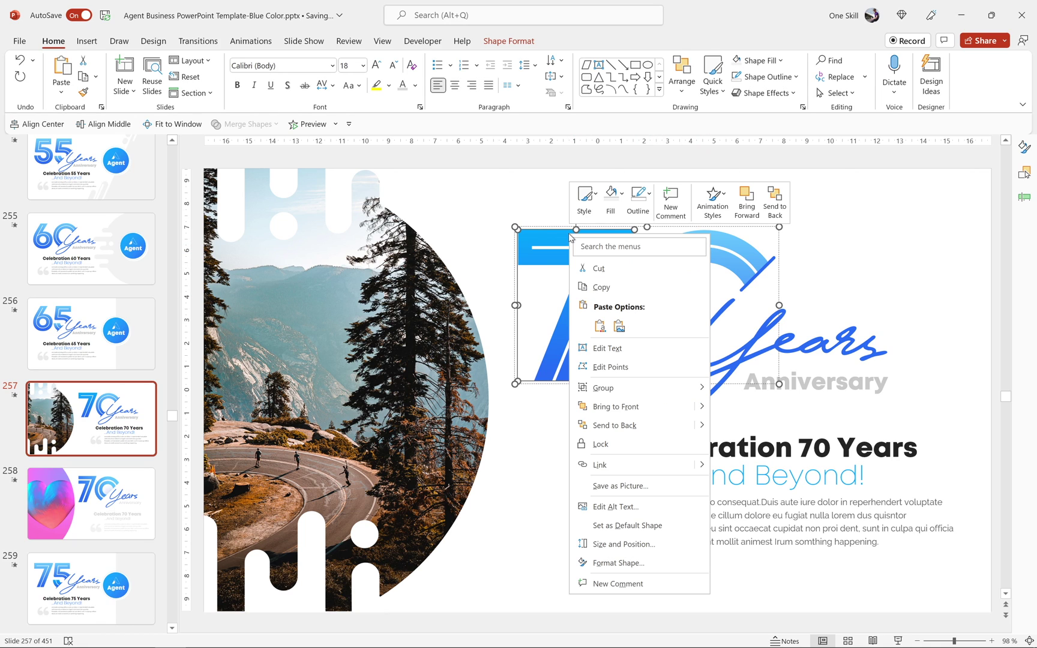
{"action": "left_click", "coordinate": [612, 368]}
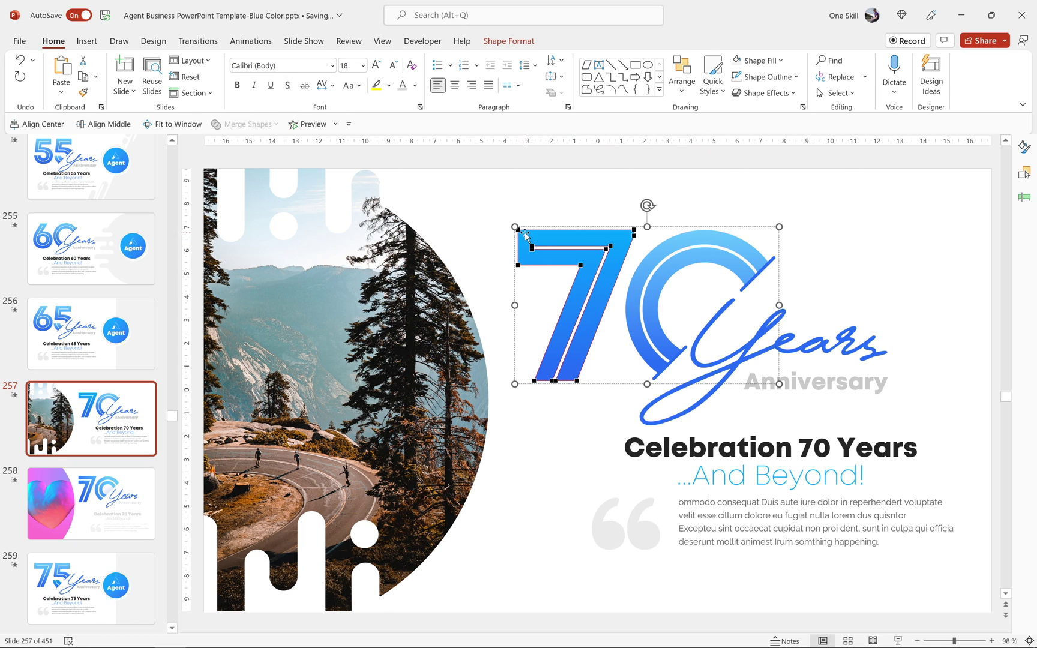
{"action": "left_click", "coordinate": [565, 161]}
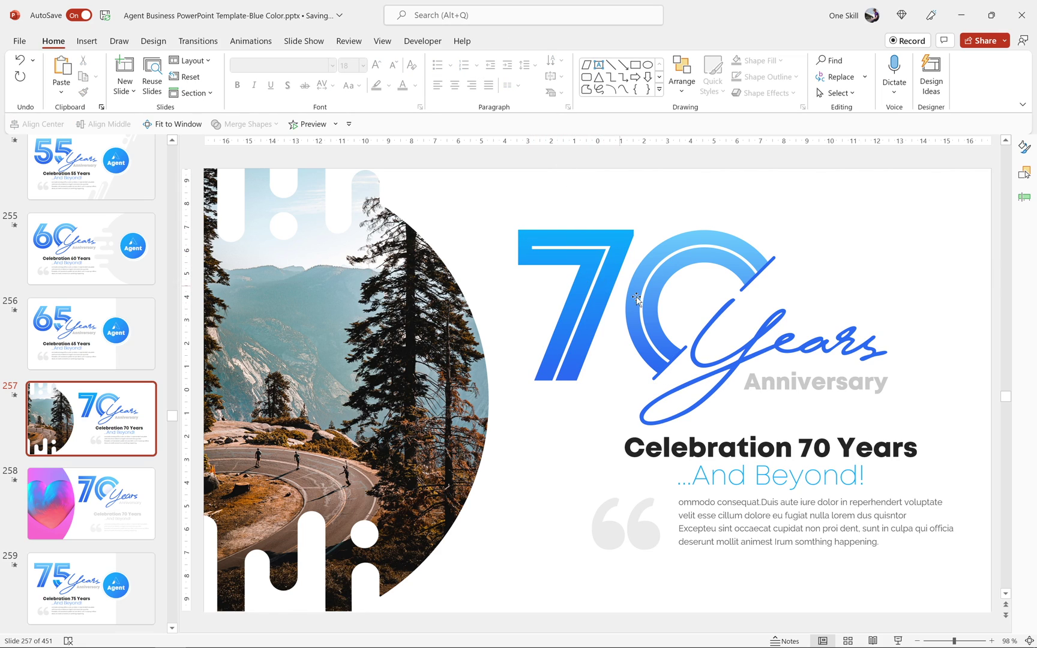
Inspect the Years script graphic and the full-slide background shape, then go to slide 258.
{"action": "left_click", "coordinate": [783, 332]}
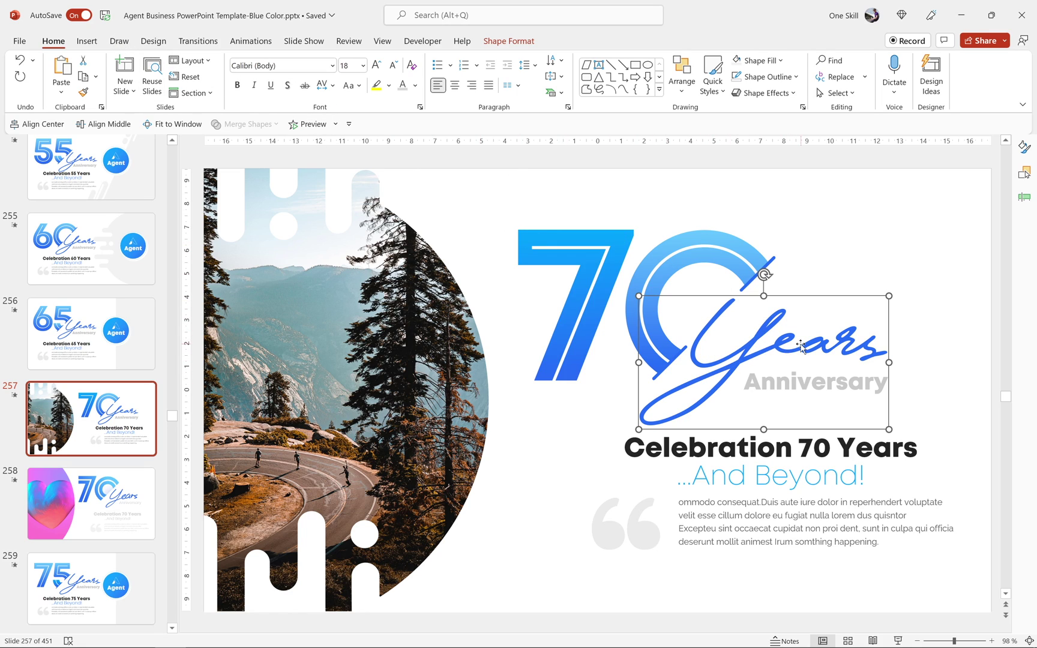
{"action": "left_click", "coordinate": [811, 251]}
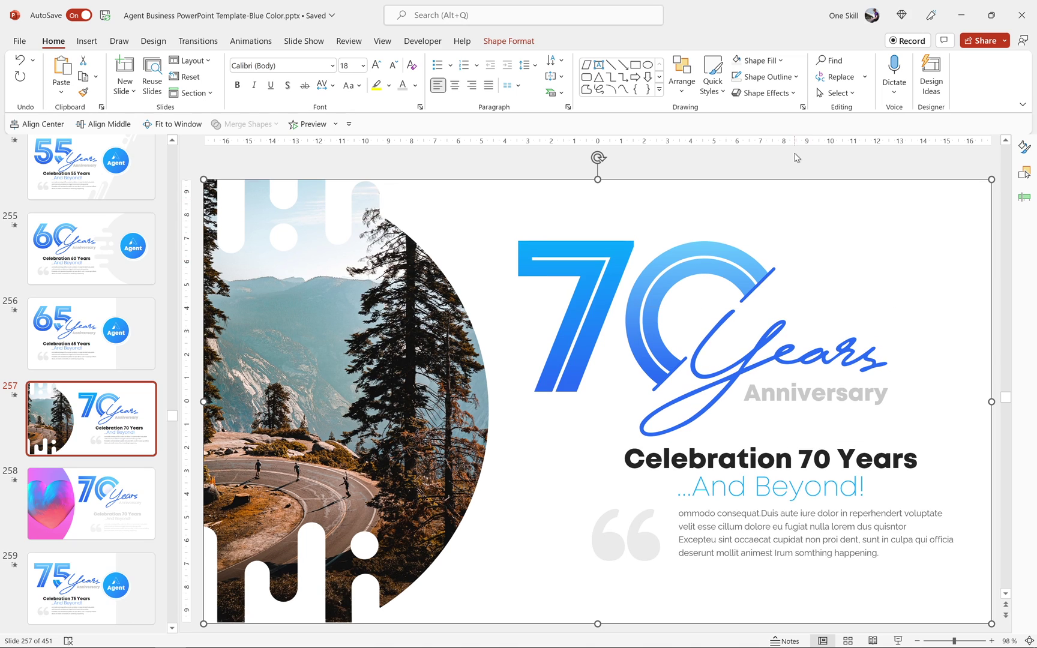
{"action": "key", "text": "Escape"}
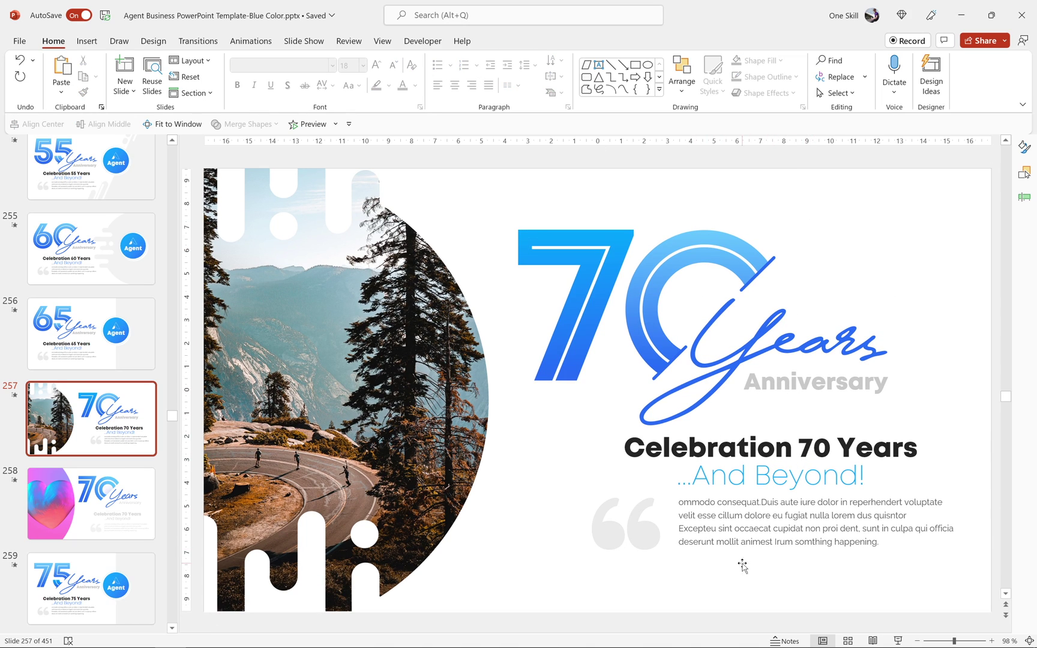
{"action": "left_click", "coordinate": [112, 500]}
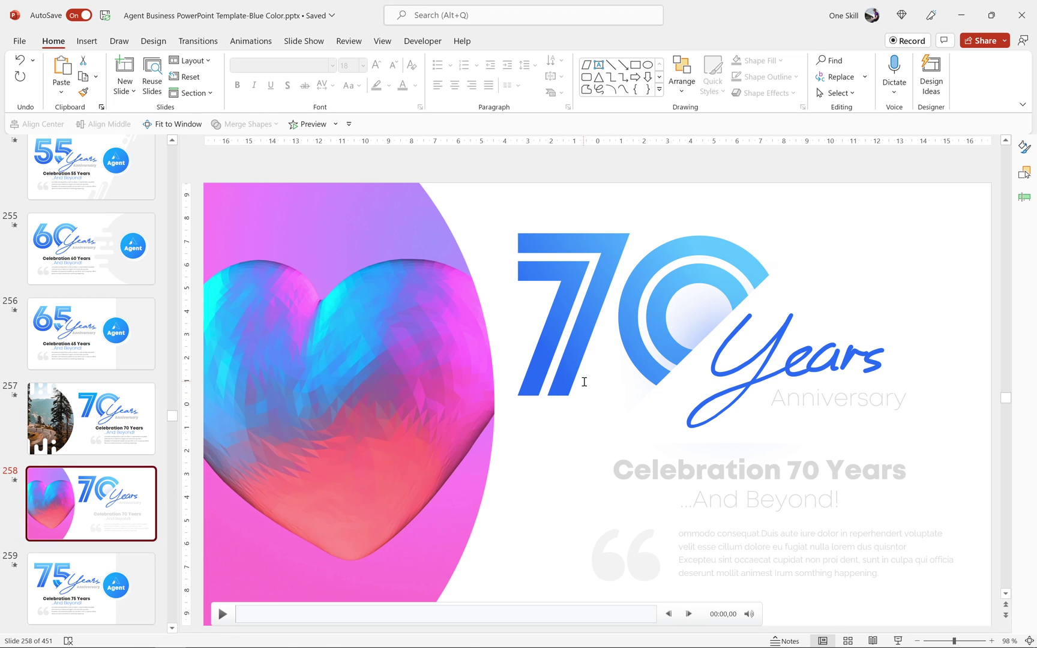
{"action": "left_click", "coordinate": [315, 125]}
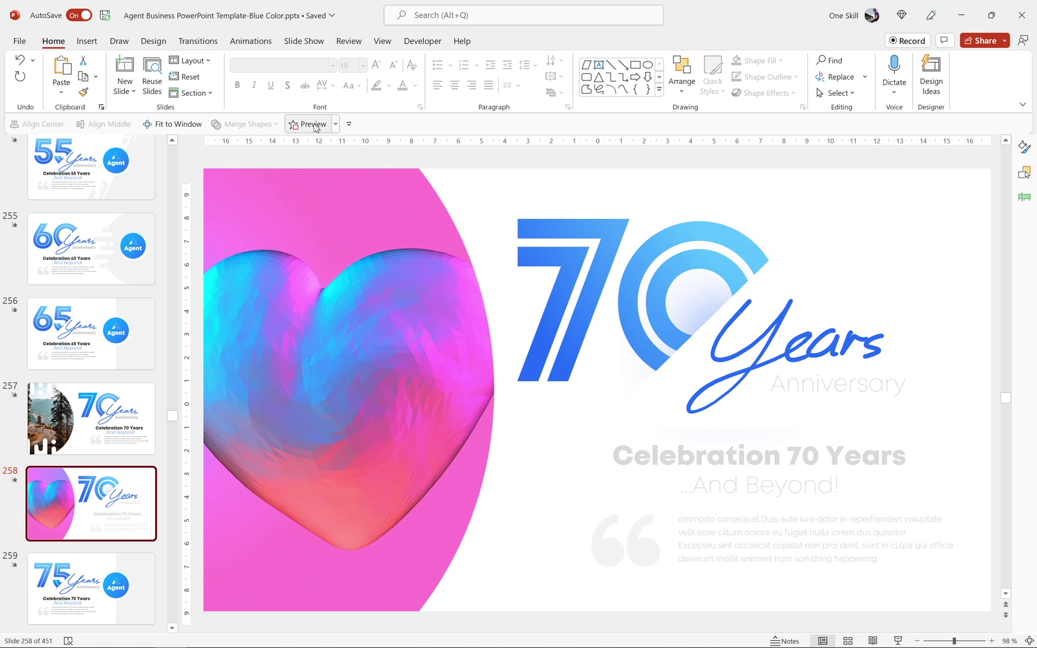
{"action": "mouse_move", "coordinate": [335, 230]}
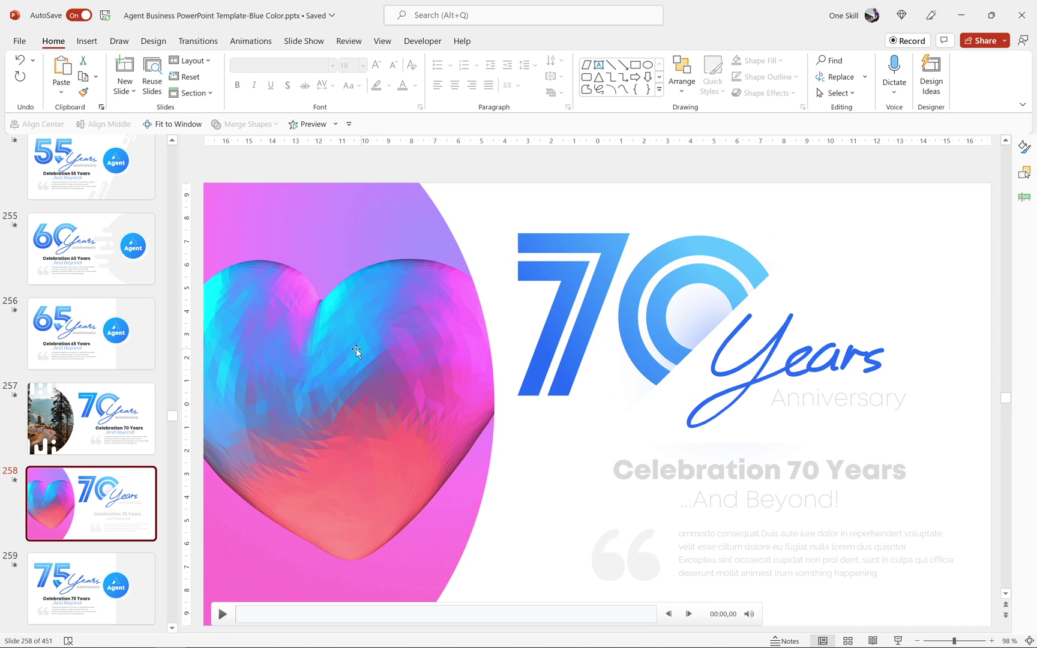
{"action": "left_click", "coordinate": [222, 613]}
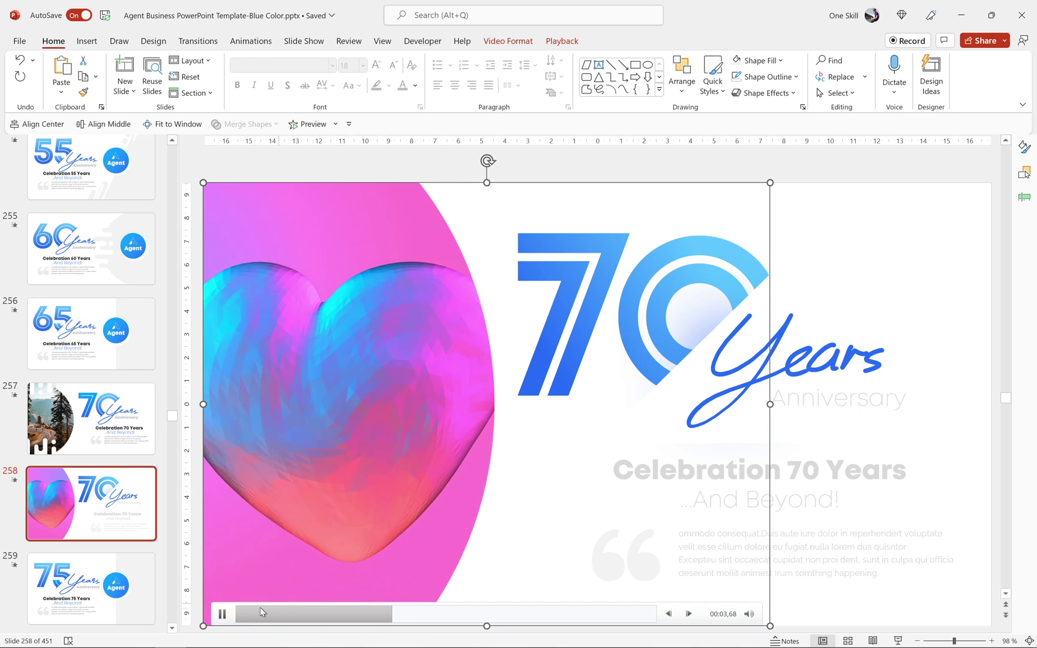
{"action": "left_click", "coordinate": [440, 434]}
{"action": "left_click", "coordinate": [744, 165]}
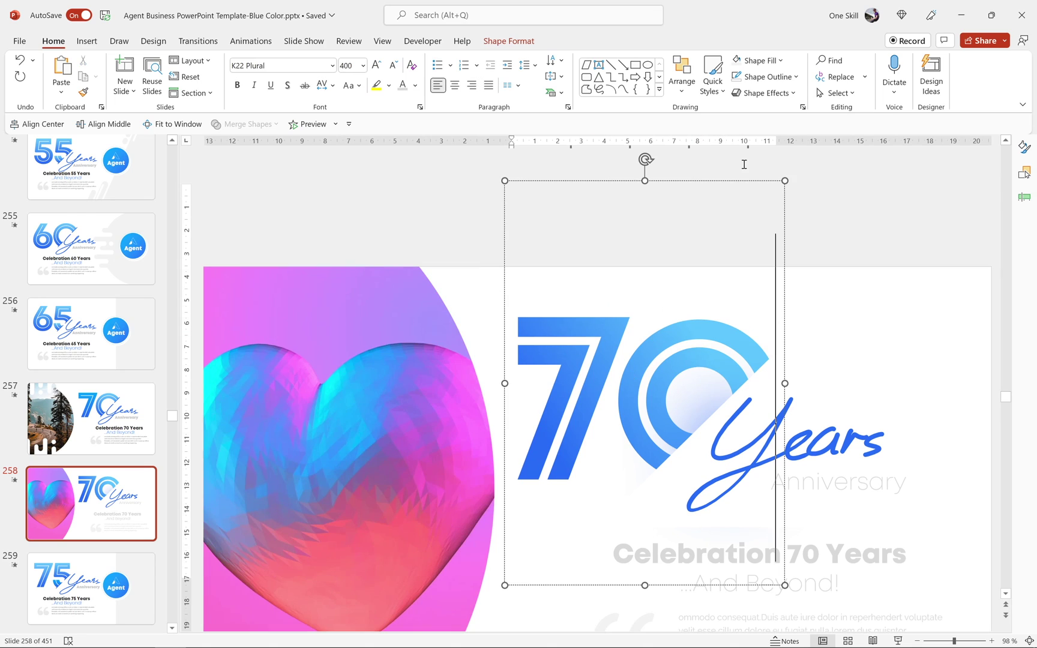
{"action": "left_click", "coordinate": [617, 356]}
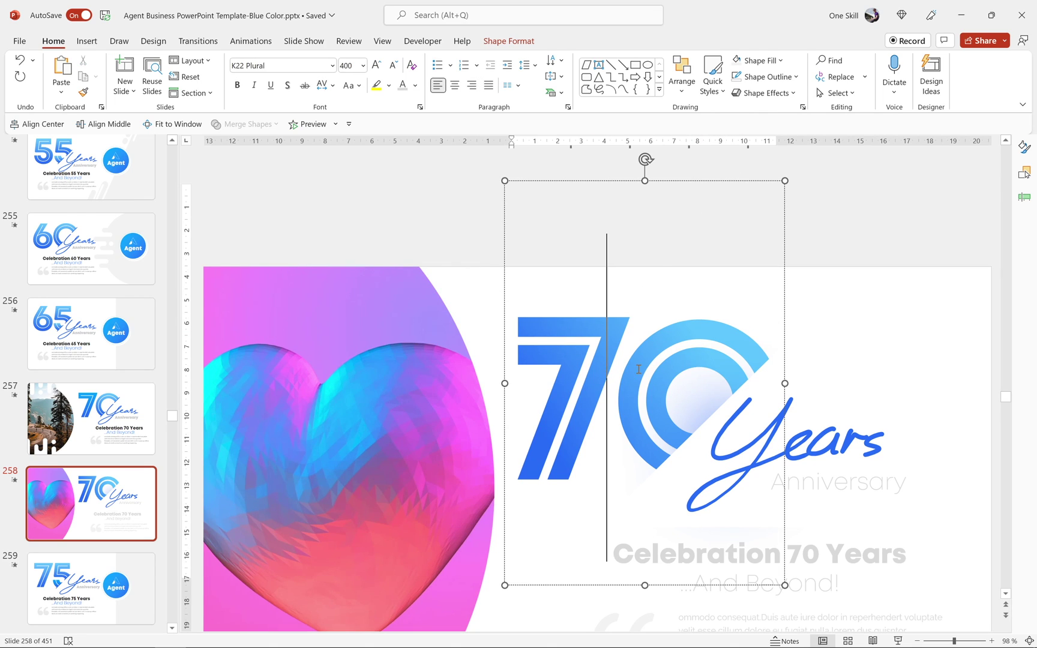
{"action": "key", "text": "BackSpace"}
{"action": "type", "text": "6"}
{"action": "key", "text": "BackSpace"}
{"action": "type", "text": "1"}
{"action": "key", "text": "BackSpace"}
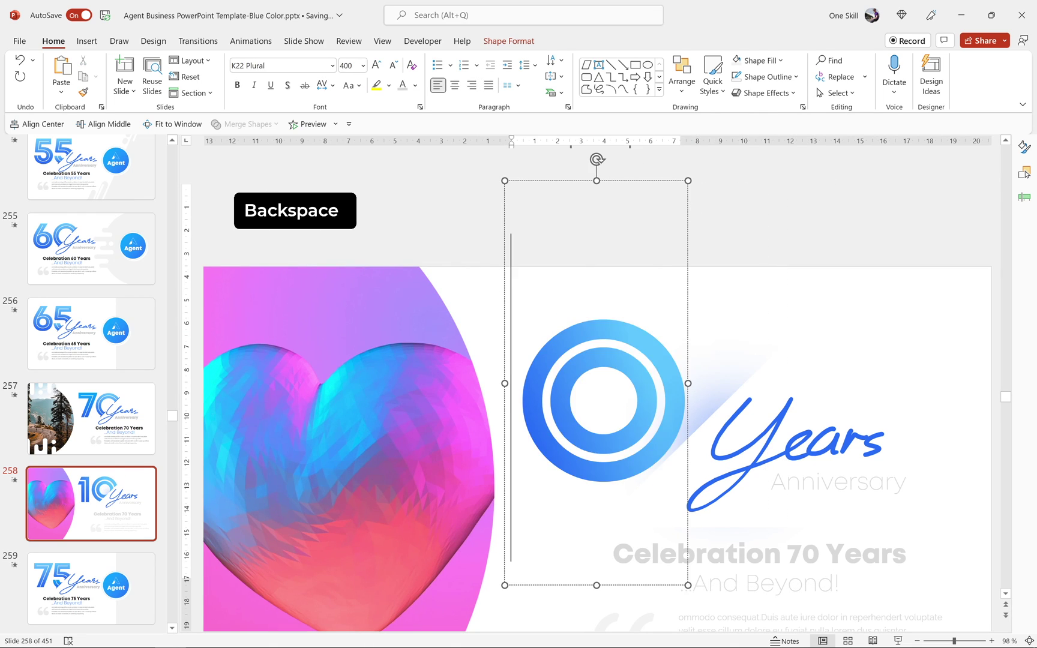
{"action": "type", "text": "2"}
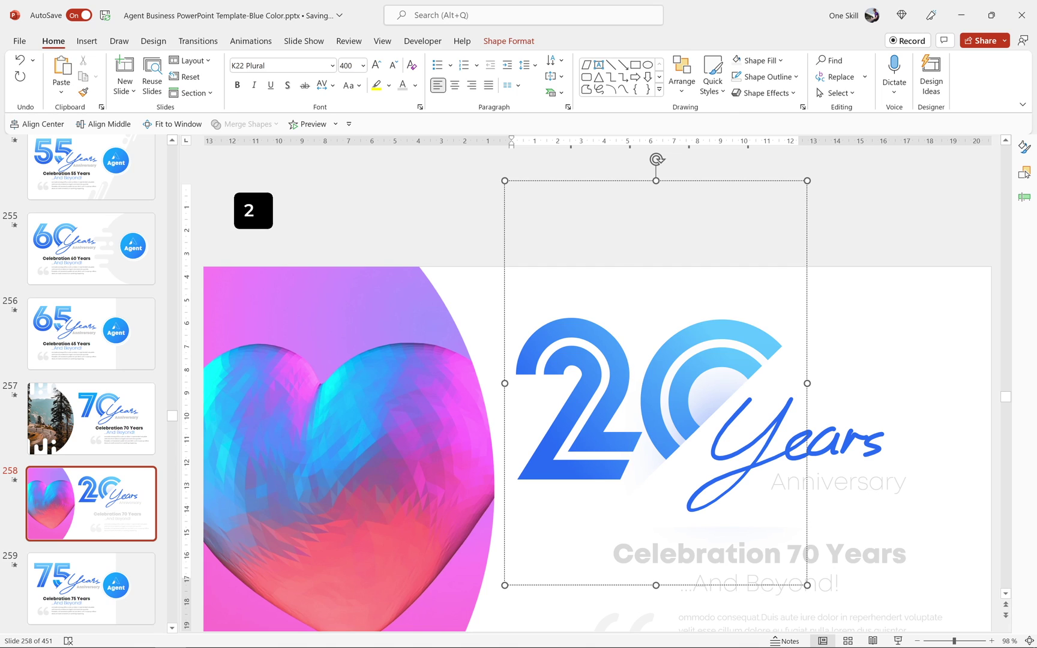
{"action": "key", "text": "BackSpace"}
{"action": "type", "text": "7"}
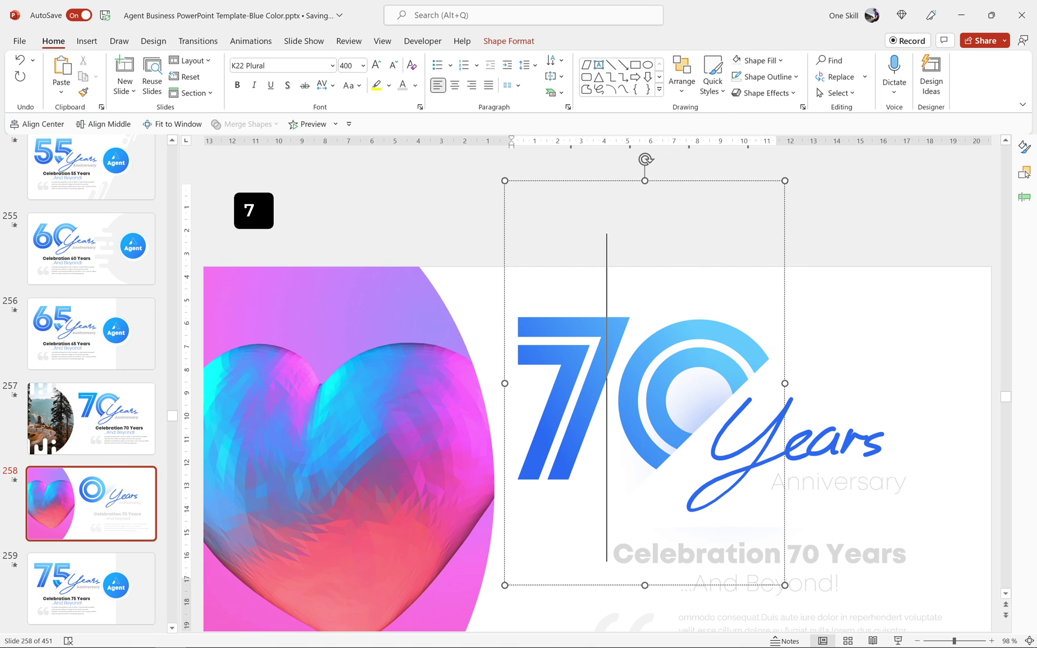
{"action": "left_click", "coordinate": [834, 217]}
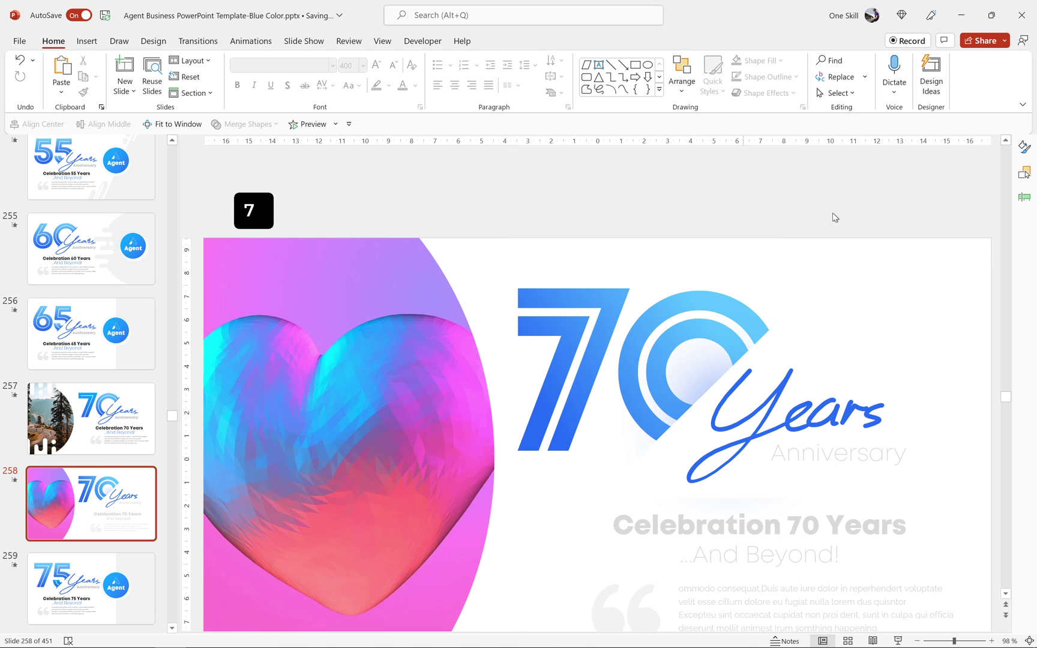
{"action": "left_click", "coordinate": [774, 399]}
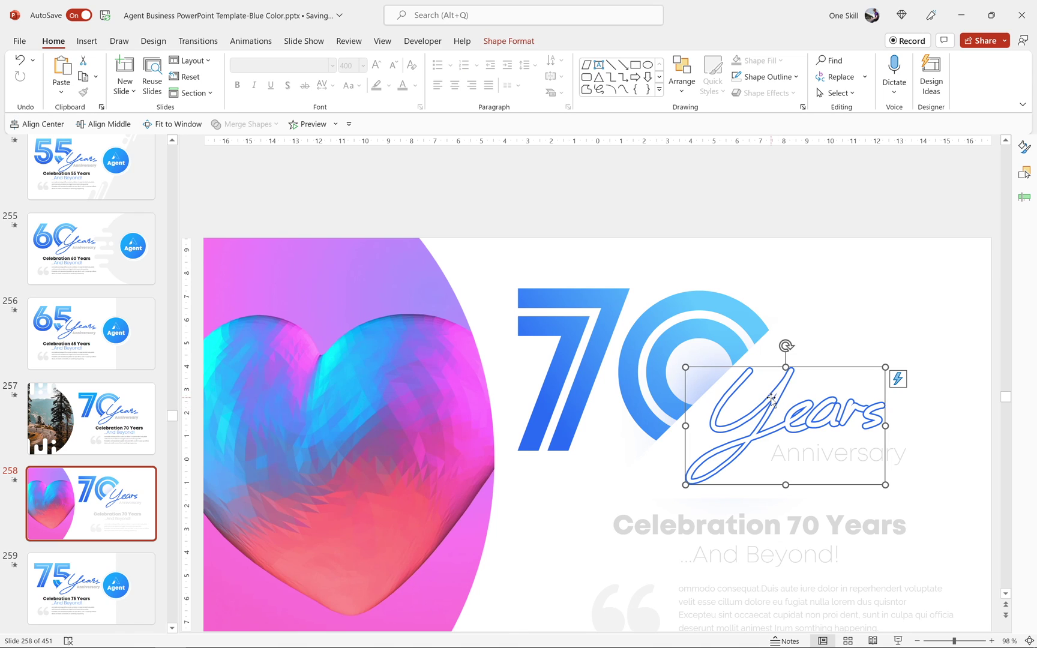
{"action": "left_click", "coordinate": [122, 42]}
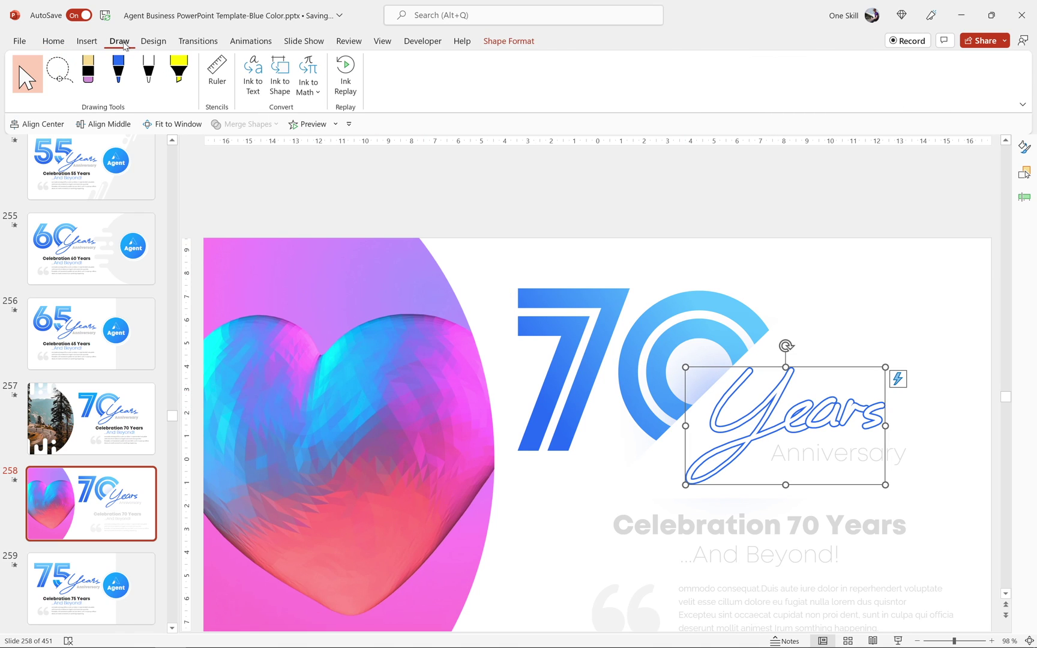
{"action": "left_click", "coordinate": [347, 71]}
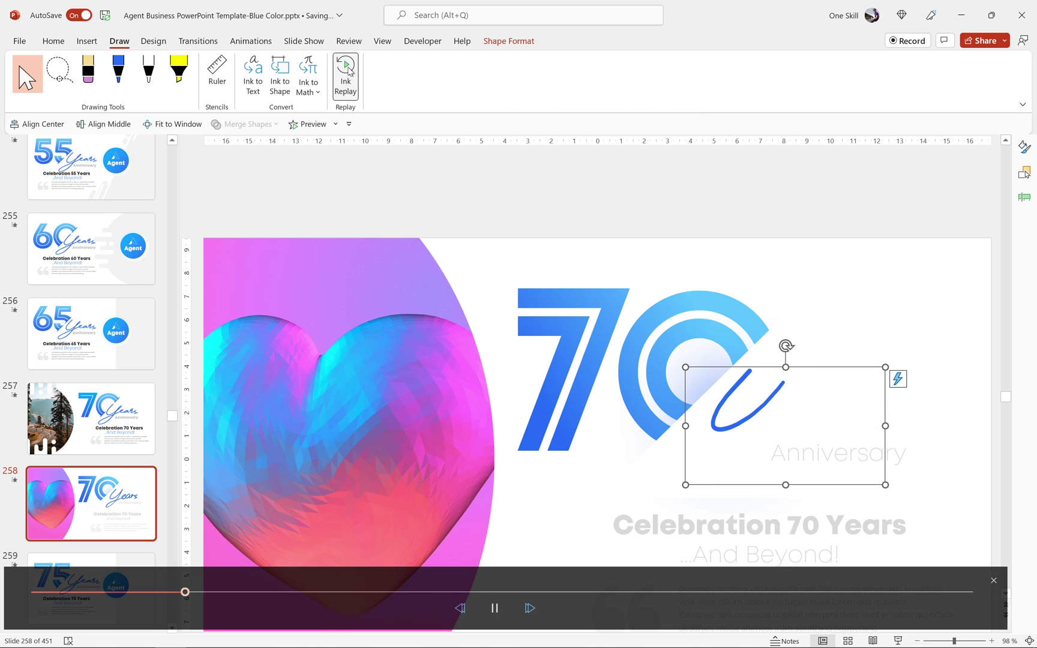
{"action": "left_click", "coordinate": [814, 424]}
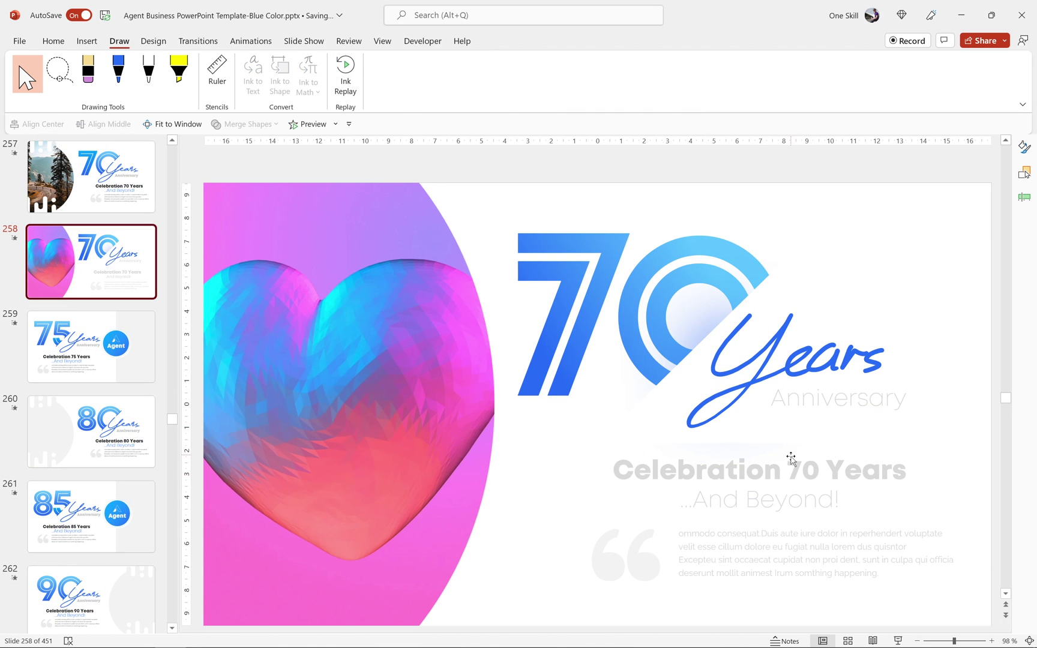
{"action": "left_click", "coordinate": [310, 124]}
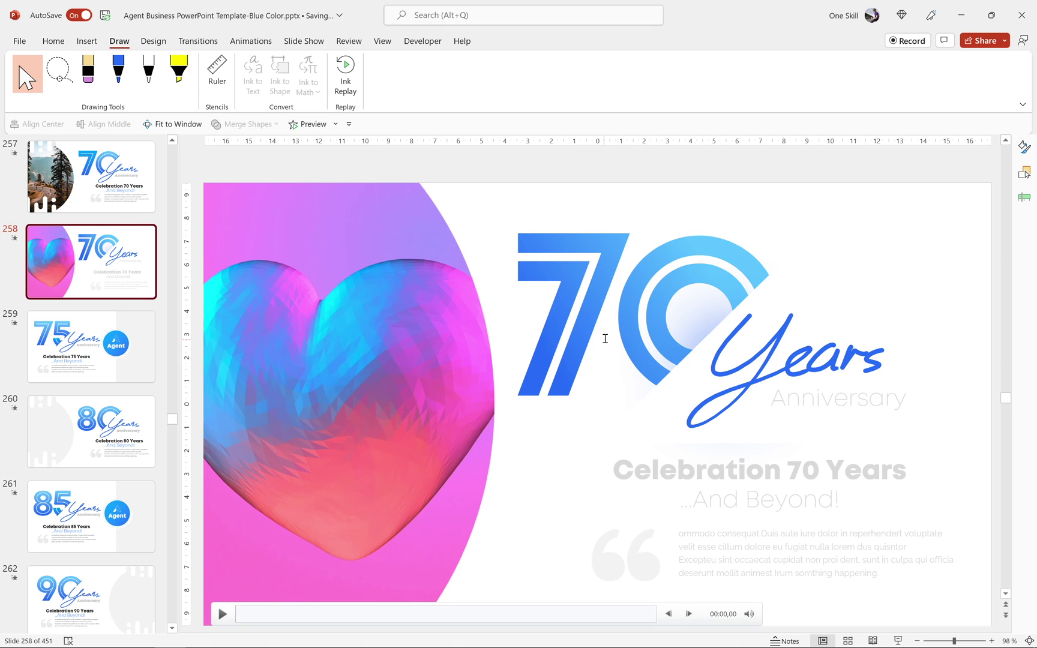
{"action": "key", "text": "Page_Up"}
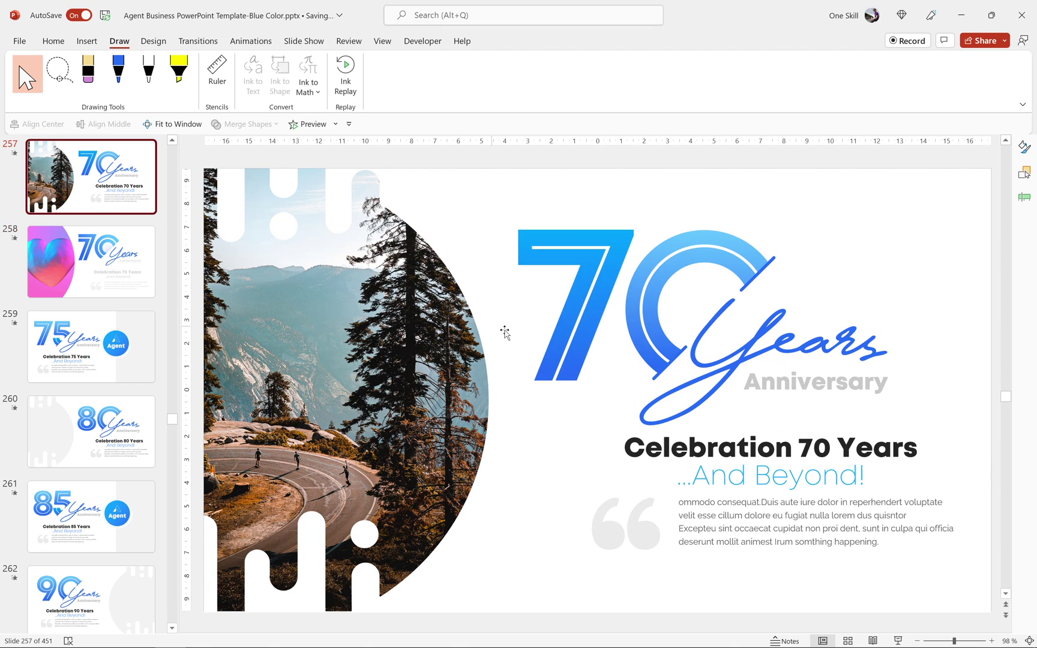
{"action": "key", "text": "Page_Down"}
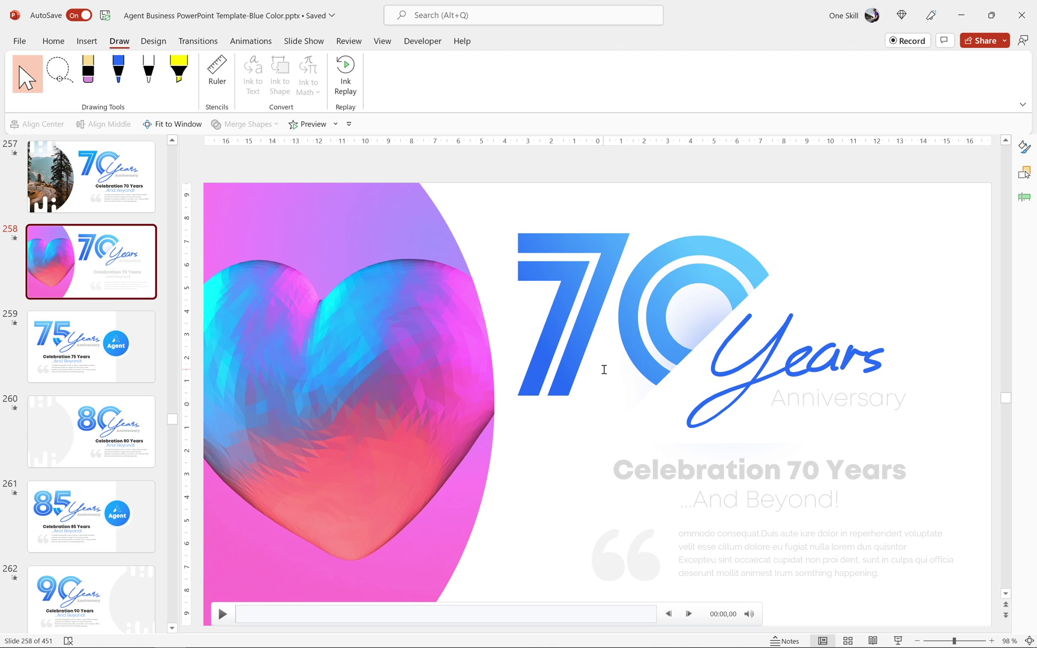
Duplicate slide 257, the forest-photo 70 Years slide.
{"action": "left_click", "coordinate": [54, 42]}
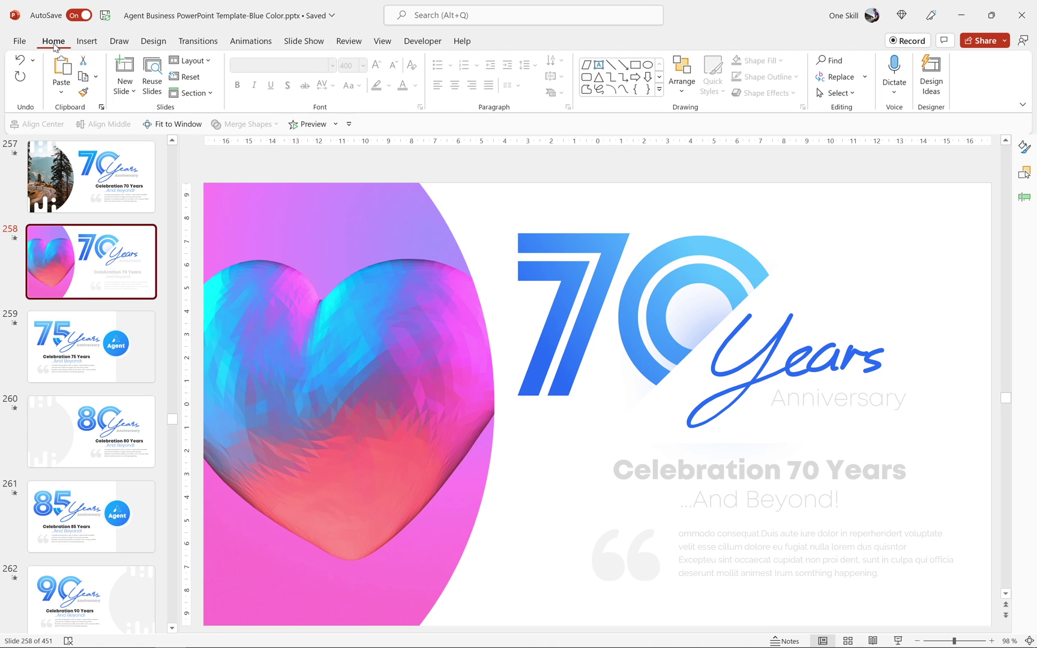
{"action": "scroll", "coordinate": [114, 312], "scroll_direction": "up", "scroll_amount": 2}
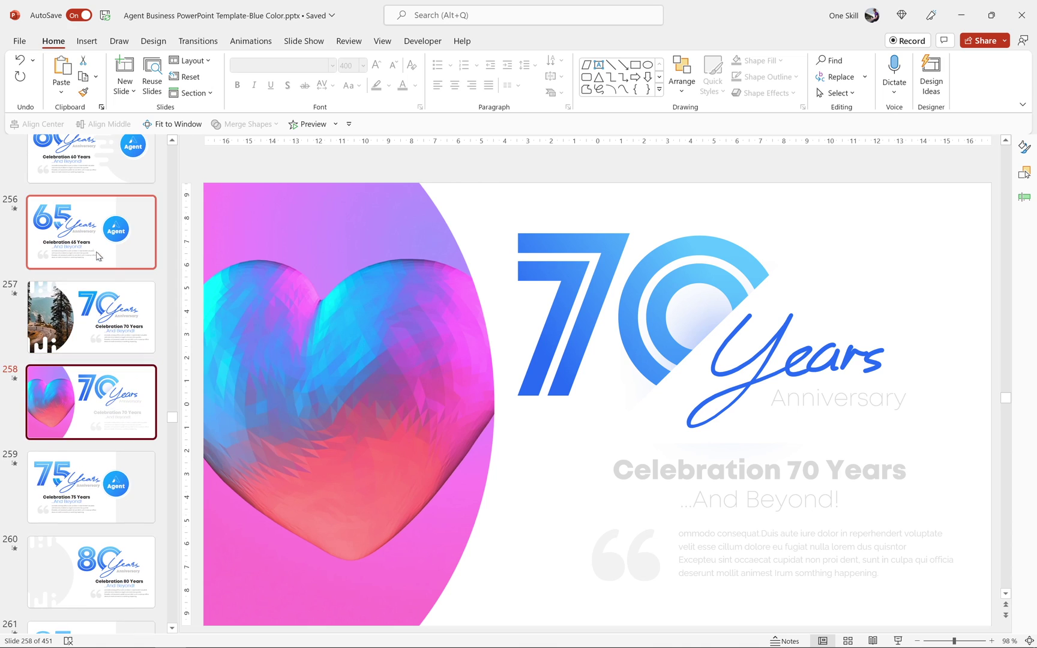
{"action": "left_click", "coordinate": [114, 312]}
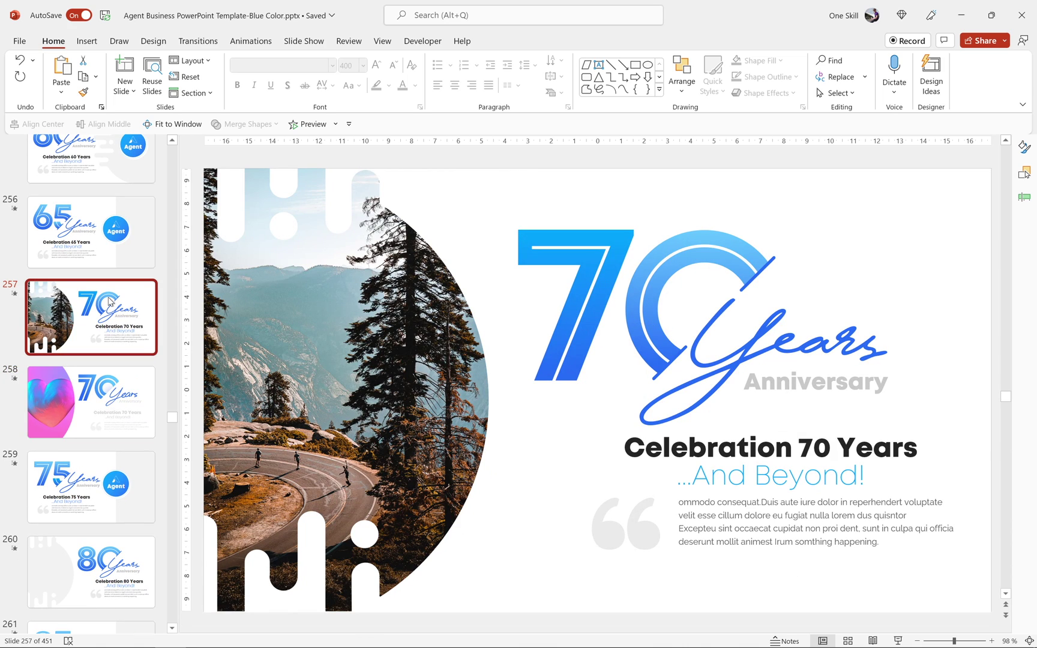
{"action": "right_click", "coordinate": [109, 302]}
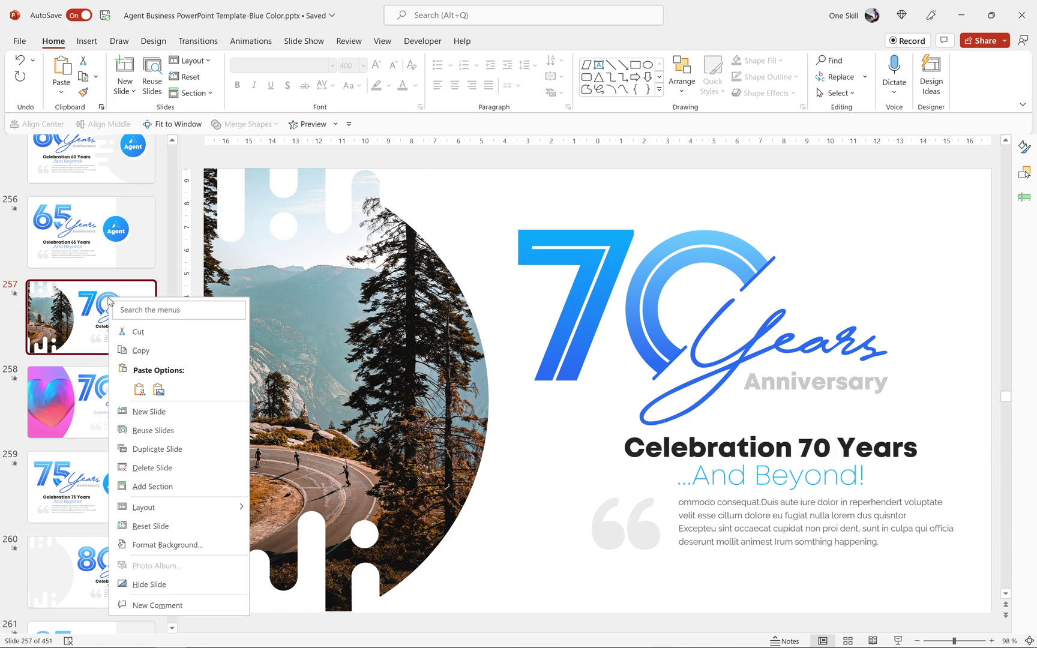
{"action": "left_click", "coordinate": [168, 449]}
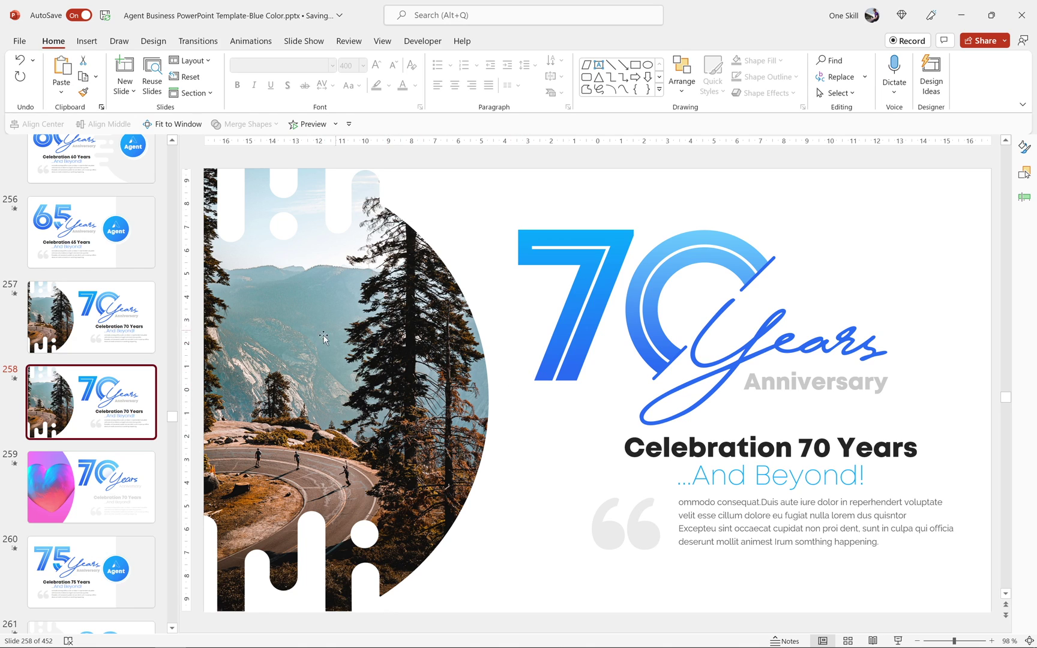
On the copy, delete the forest photo and then the empty picture placeholder.
{"action": "scroll", "coordinate": [351, 364], "scroll_direction": "up", "scroll_amount": 1}
{"action": "left_click", "coordinate": [365, 376]}
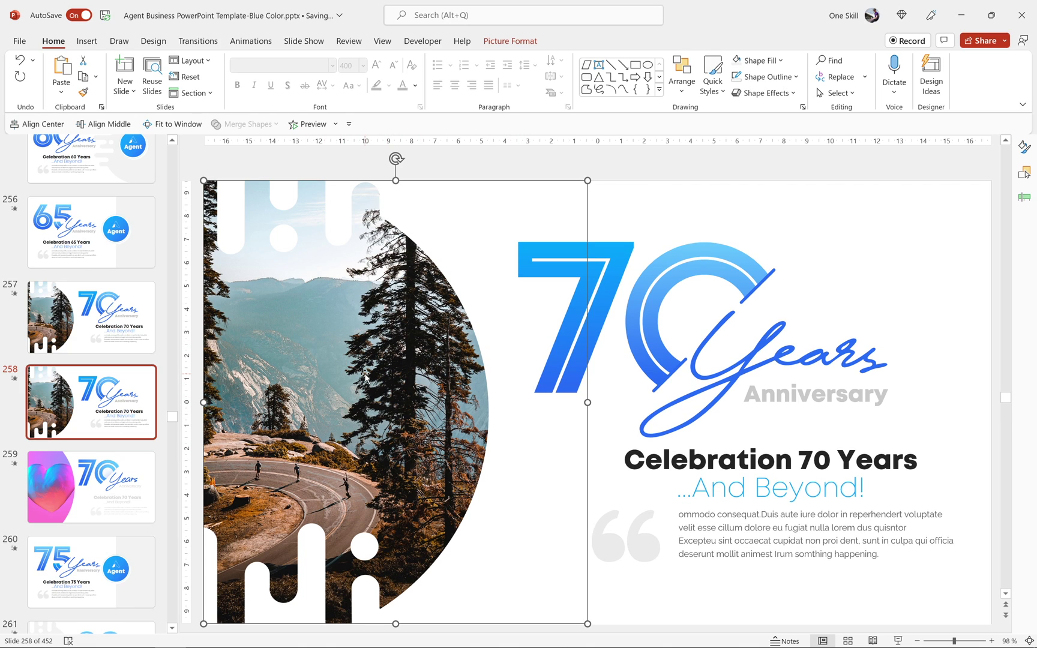
{"action": "key", "text": "BackSpace"}
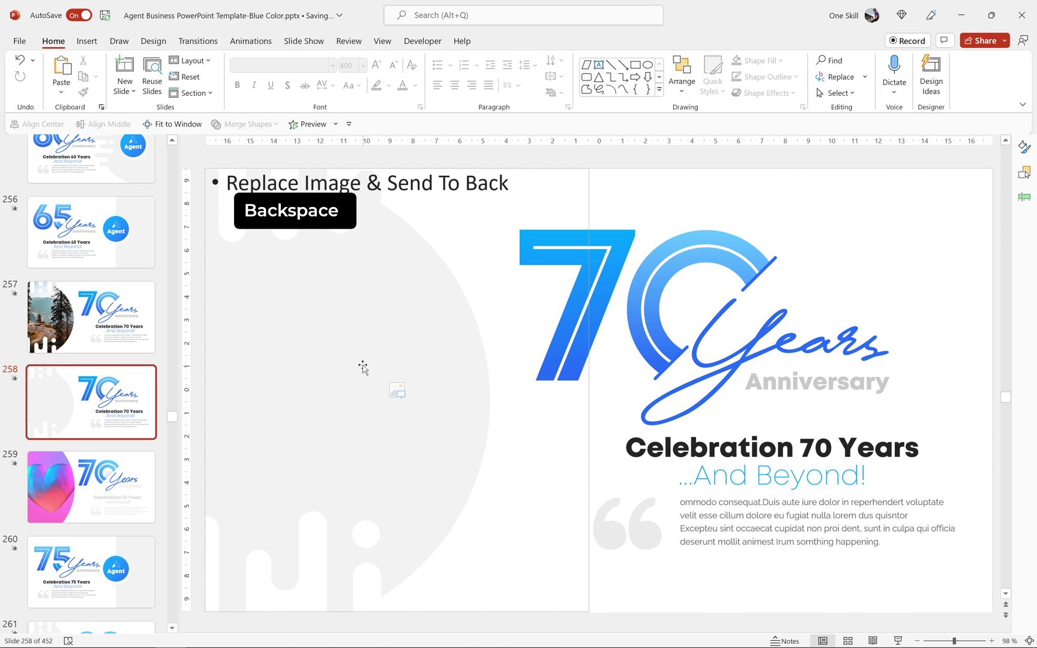
{"action": "scroll", "coordinate": [354, 338], "scroll_direction": "up", "scroll_amount": 1}
{"action": "left_click", "coordinate": [351, 335]}
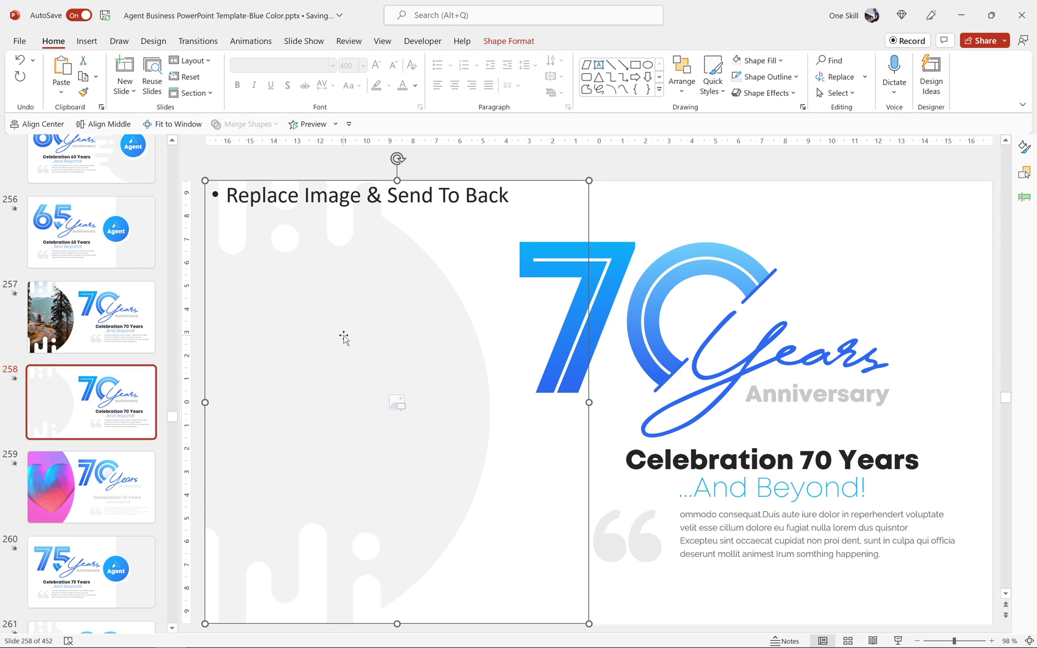
{"action": "key", "text": "BackSpace"}
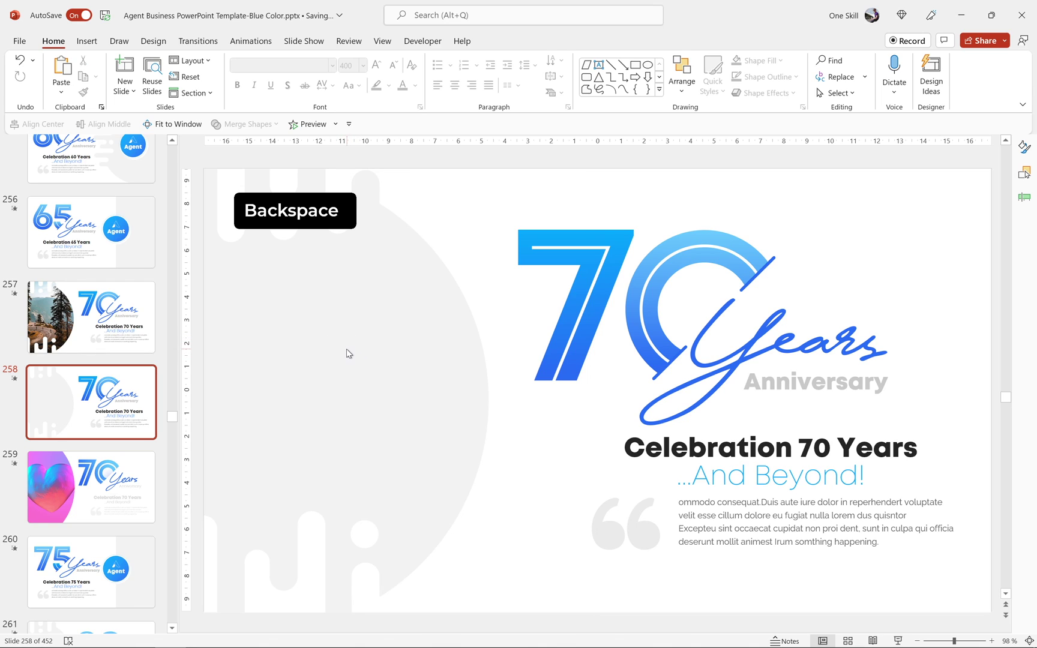
Search stock videos for 'heart' and insert the pink-and-blue heart clip on slide 258.
{"action": "left_click", "coordinate": [84, 41]}
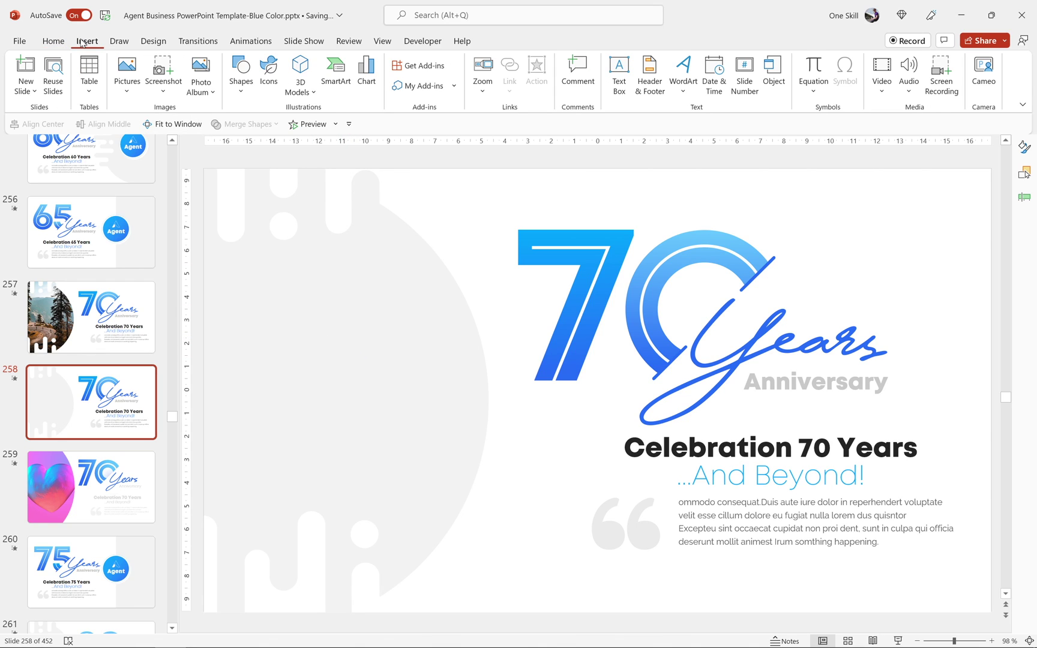
{"action": "left_click", "coordinate": [881, 89]}
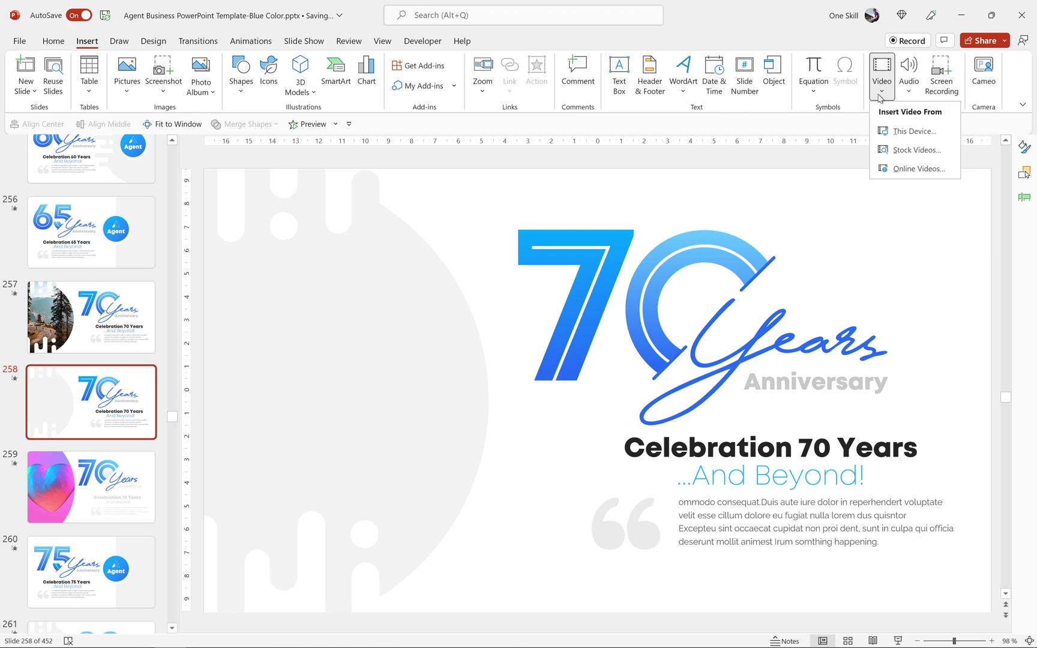
{"action": "left_click", "coordinate": [909, 153]}
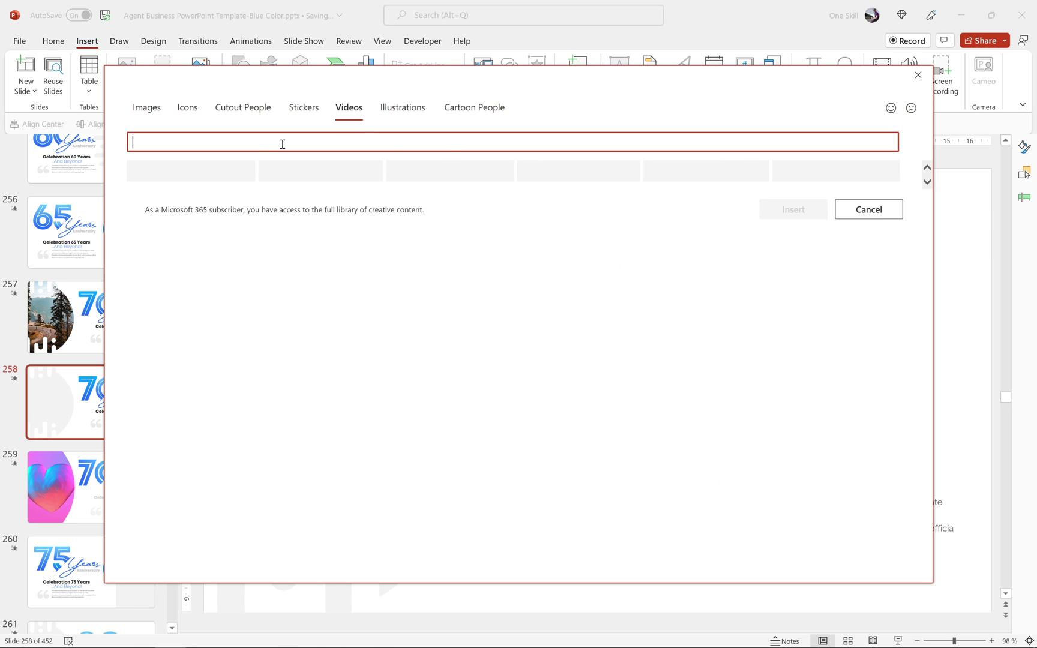
{"action": "type", "text": "heart"}
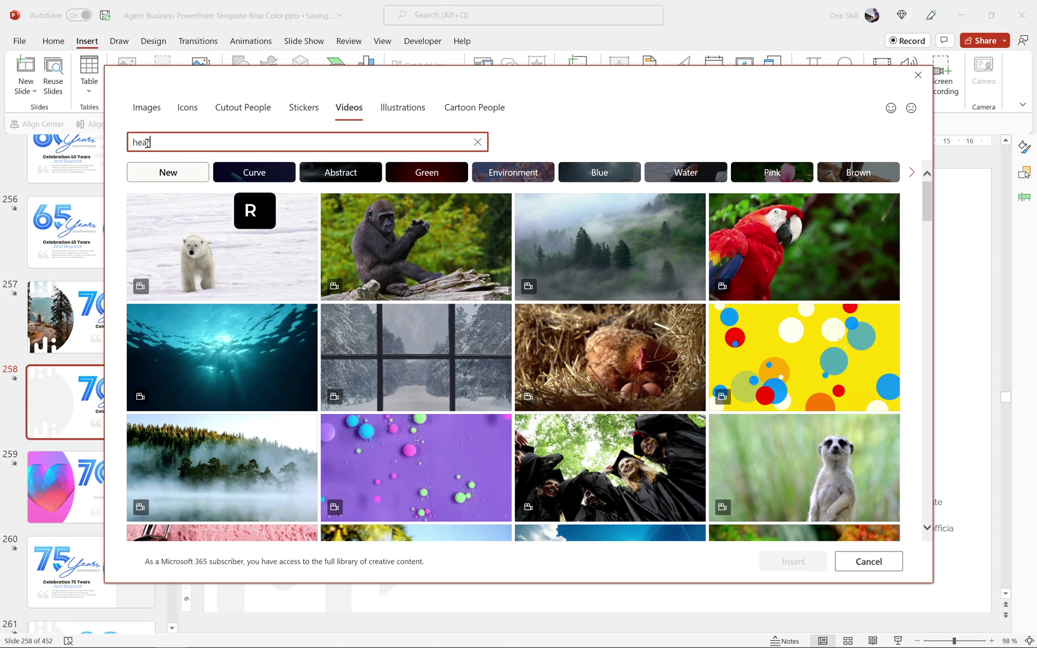
{"action": "key", "text": "Return"}
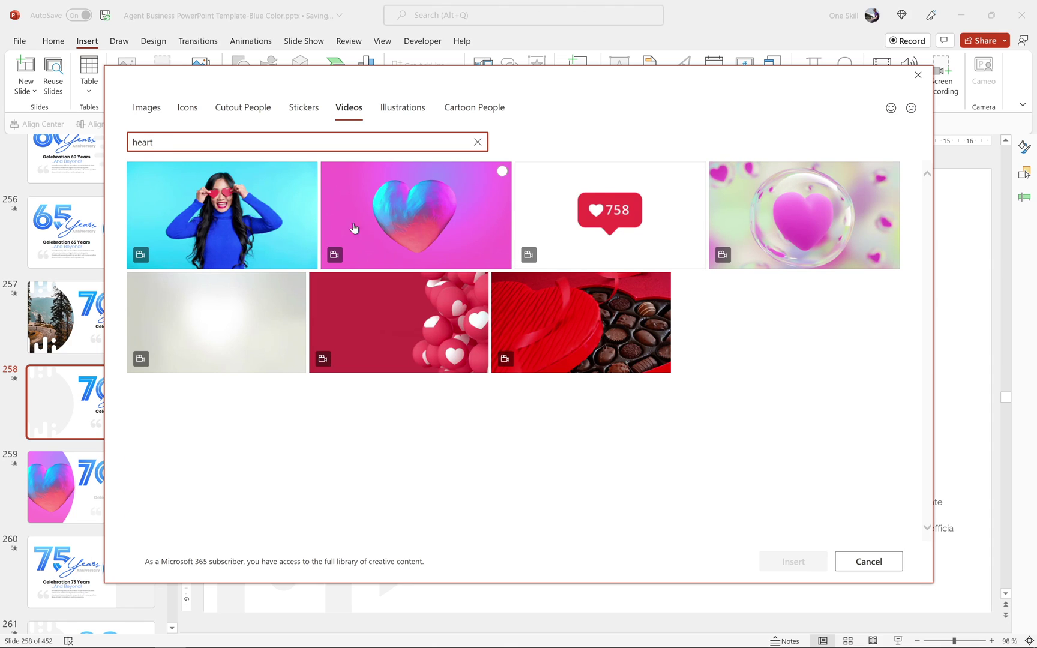
{"action": "left_click", "coordinate": [415, 215]}
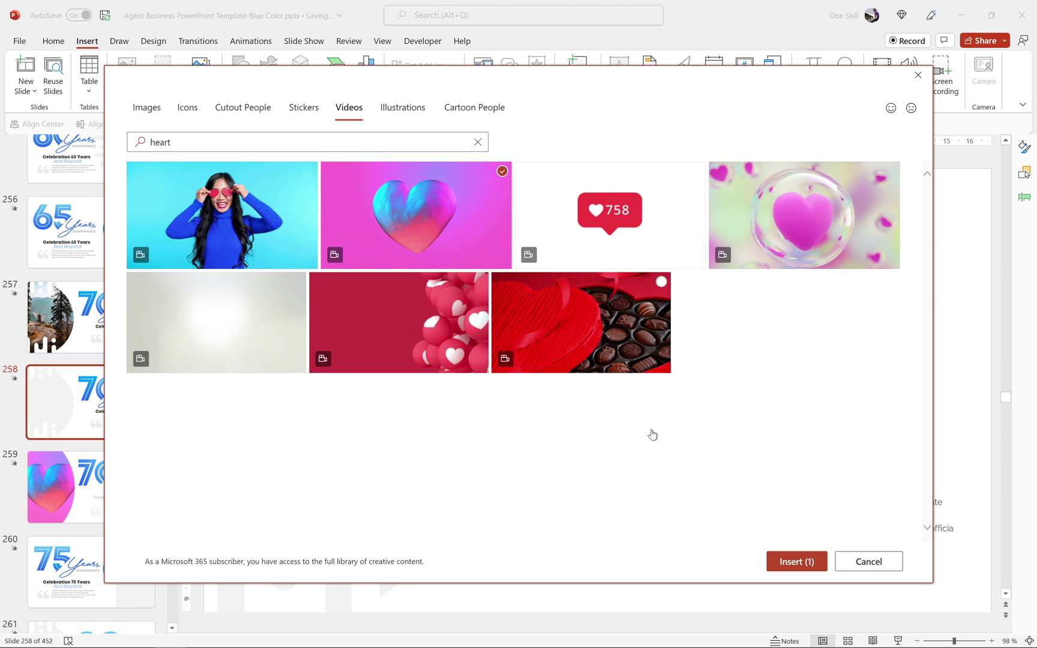
{"action": "left_click", "coordinate": [797, 563]}
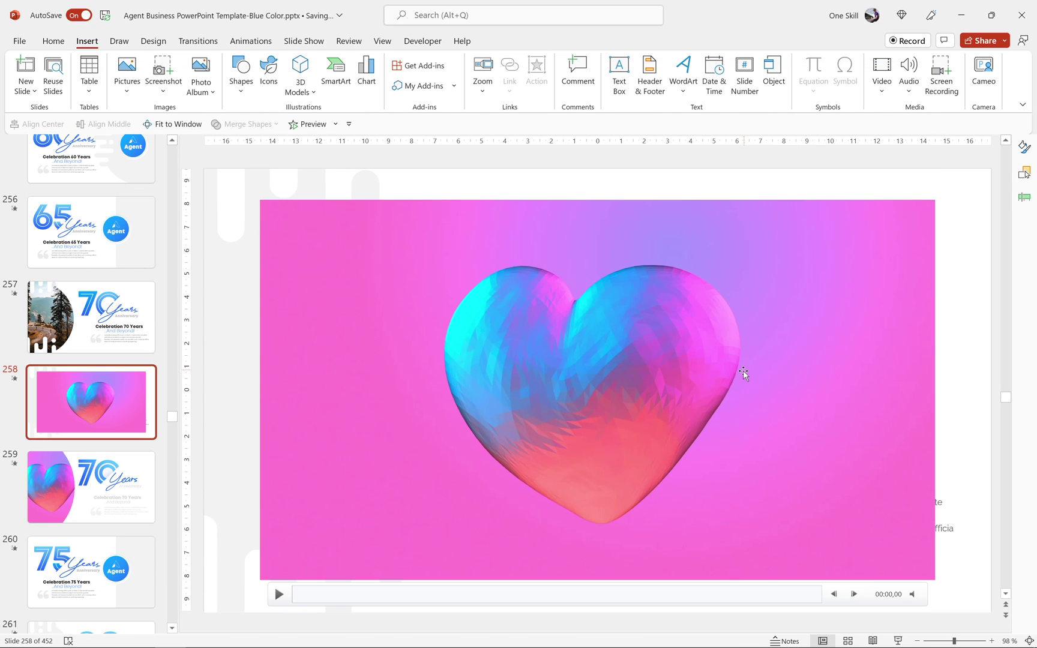
Enlarge the heart video to fill slide 258, send it to back, and zoom out to 72%.
{"action": "left_click", "coordinate": [844, 238]}
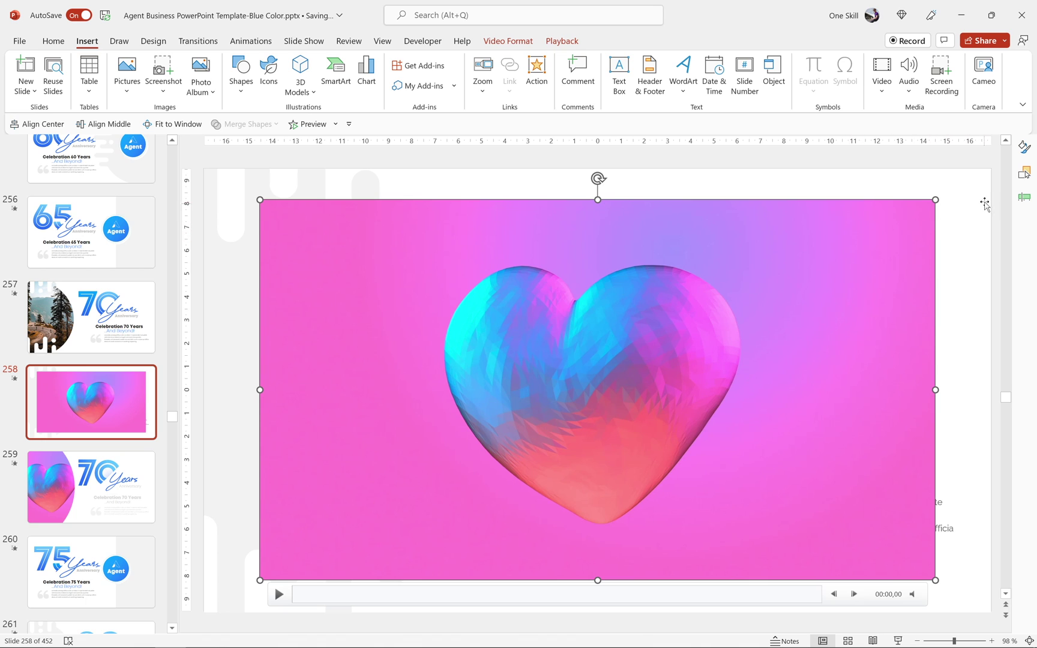
{"action": "left_click_drag", "start_coordinate": [935, 200], "coordinate": [991, 168]}
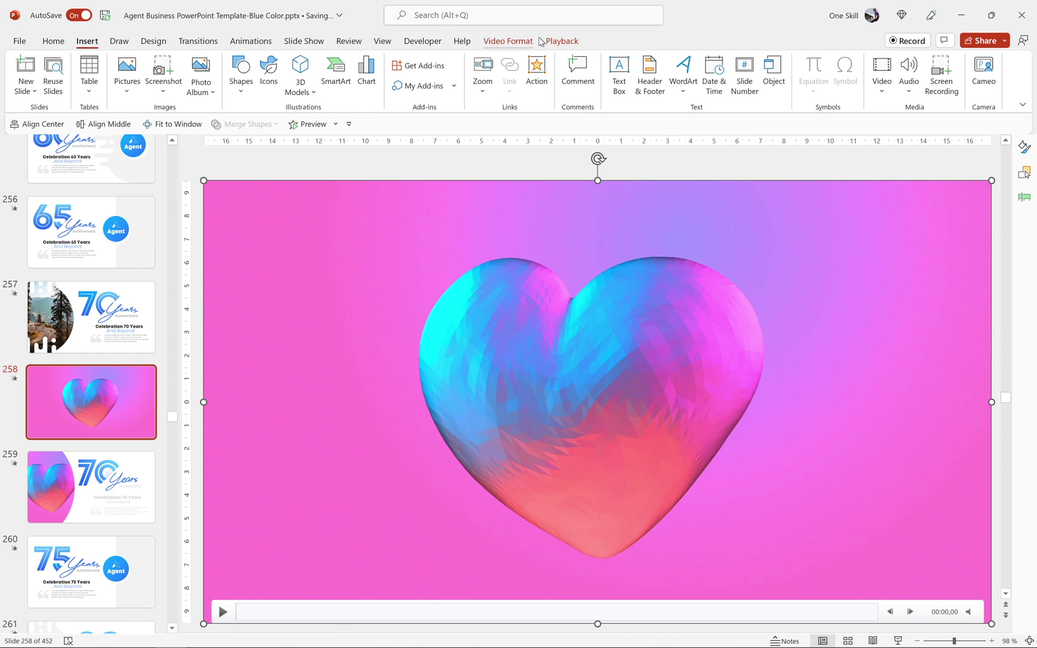
{"action": "left_click", "coordinate": [510, 41]}
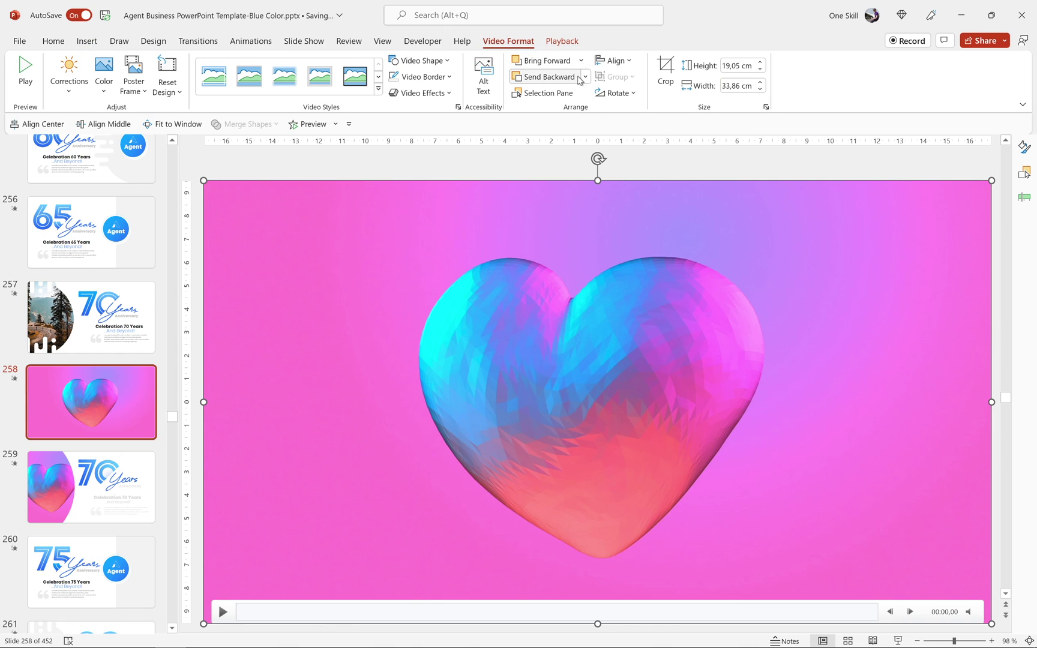
{"action": "key", "text": "ctrl+shift+bracketleft"}
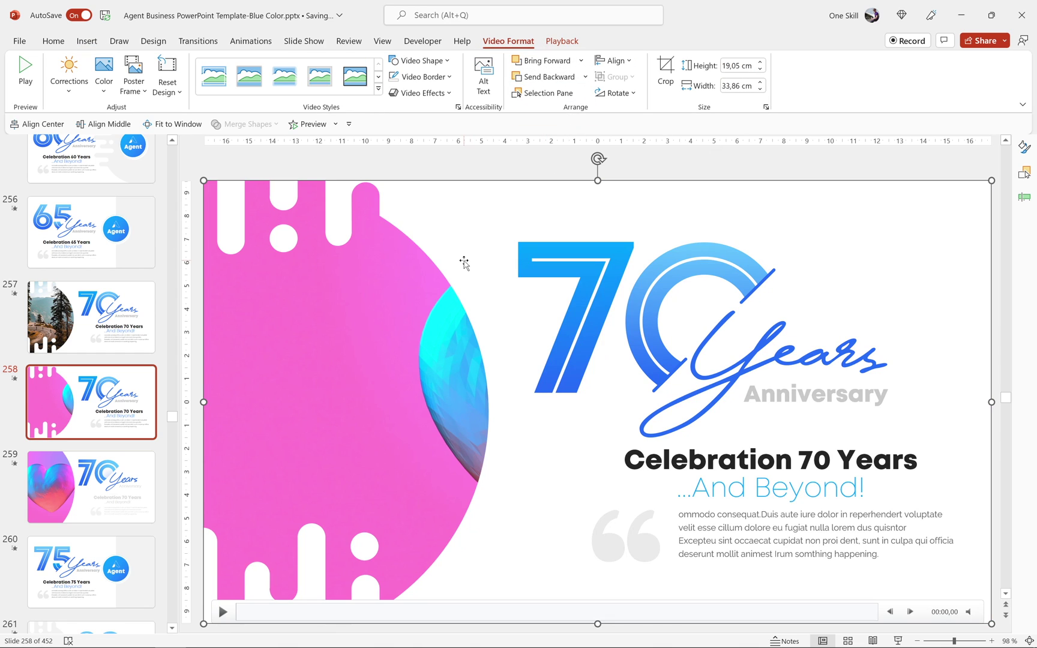
{"action": "scroll", "coordinate": [418, 348], "scroll_direction": "down", "scroll_amount": 1}
{"action": "scroll", "coordinate": [314, 340], "scroll_direction": "up", "scroll_amount": 1}
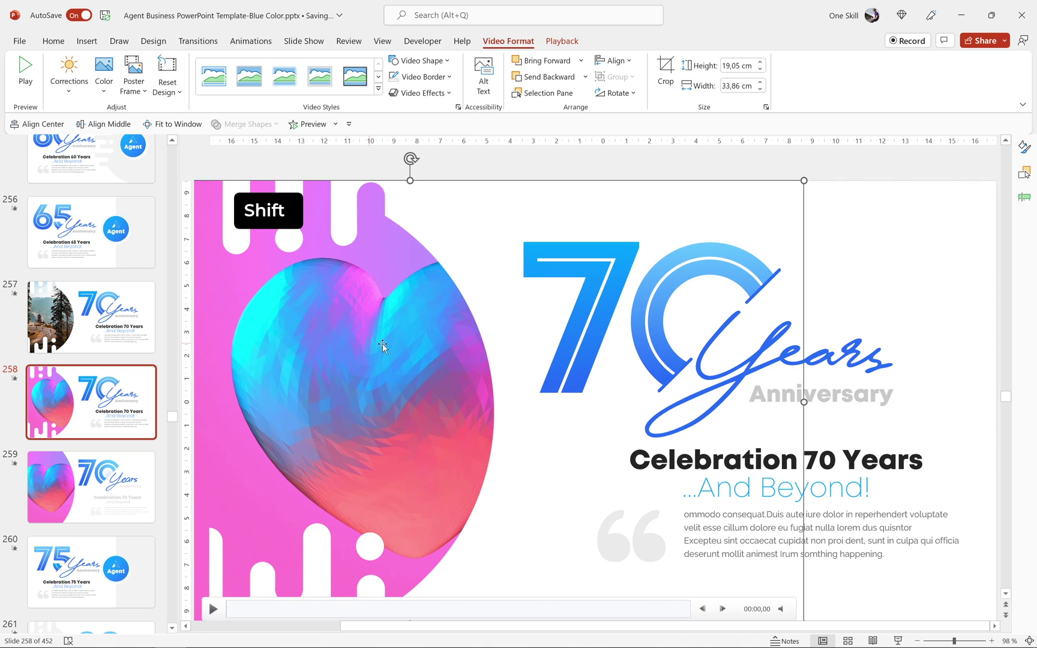
{"action": "scroll", "coordinate": [379, 347], "scroll_direction": "down", "scroll_amount": 1}
{"action": "left_click", "coordinate": [363, 350]}
{"action": "scroll", "coordinate": [363, 350], "scroll_direction": "up", "scroll_amount": 1}
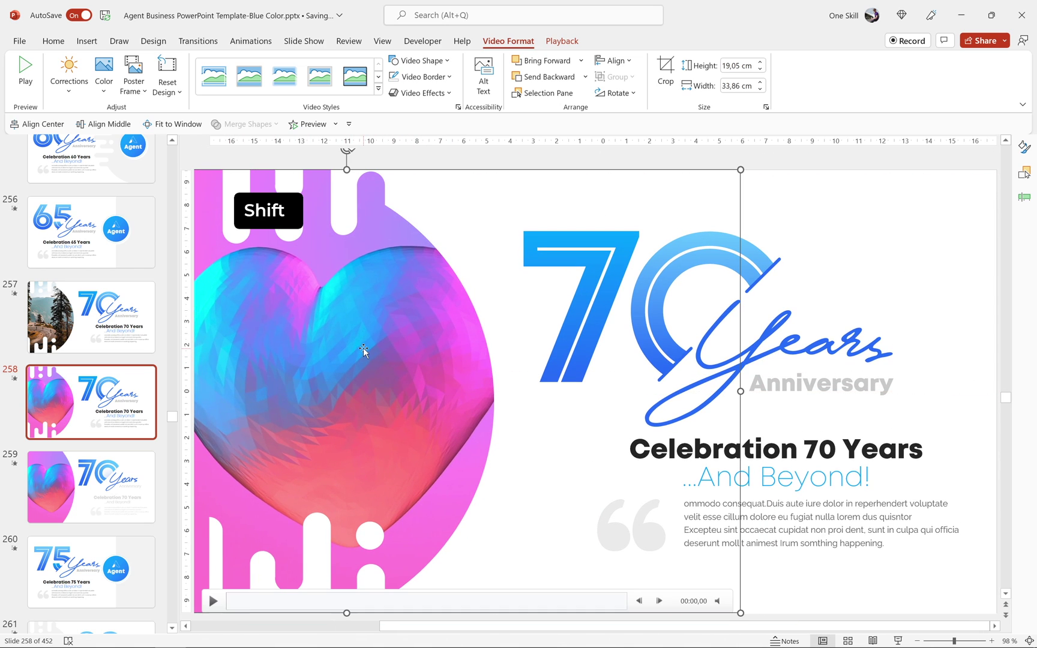
{"action": "left_click_drag", "start_coordinate": [954, 641], "coordinate": [945, 641]}
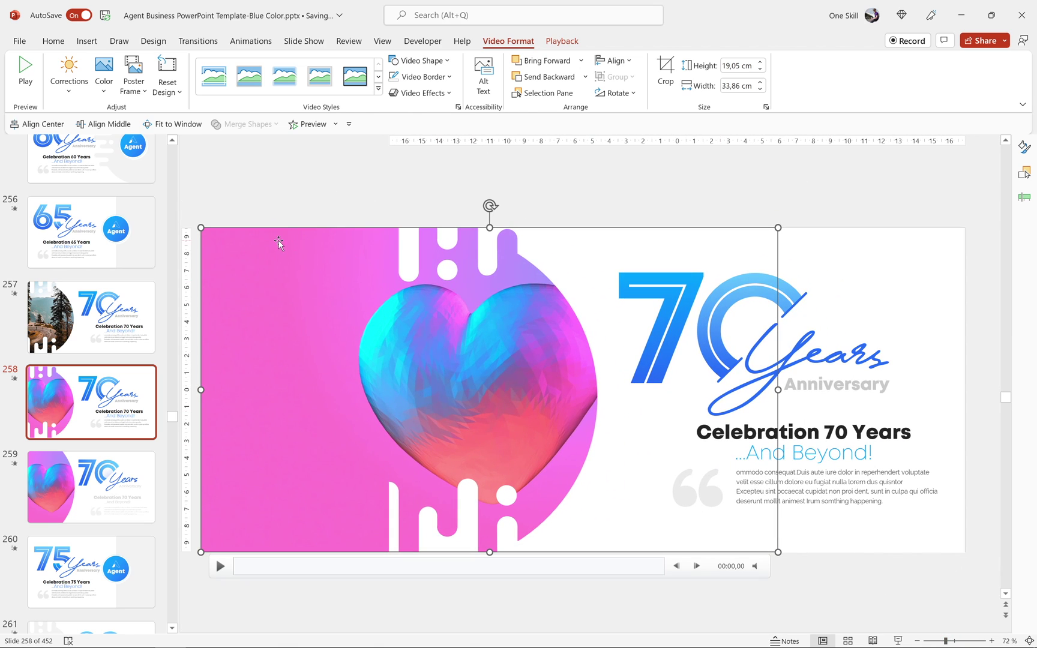
Crop the heart video's left and right sides inward to 18,31 cm wide, clearing the 70 graphic.
{"action": "left_click", "coordinate": [666, 75]}
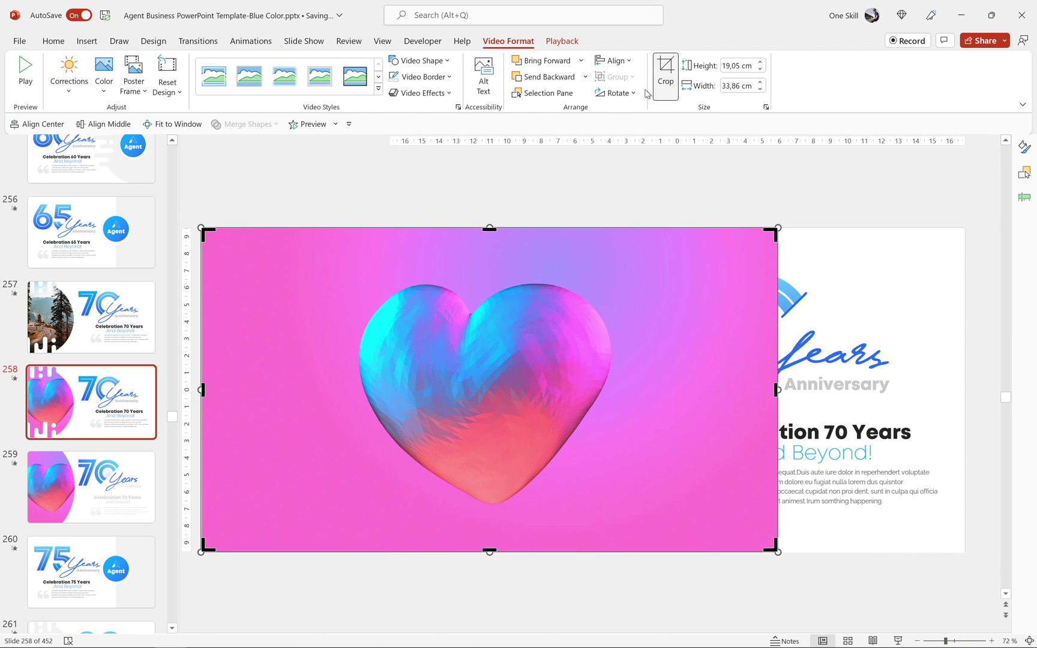
{"action": "left_click_drag", "start_coordinate": [202, 390], "coordinate": [386, 386]}
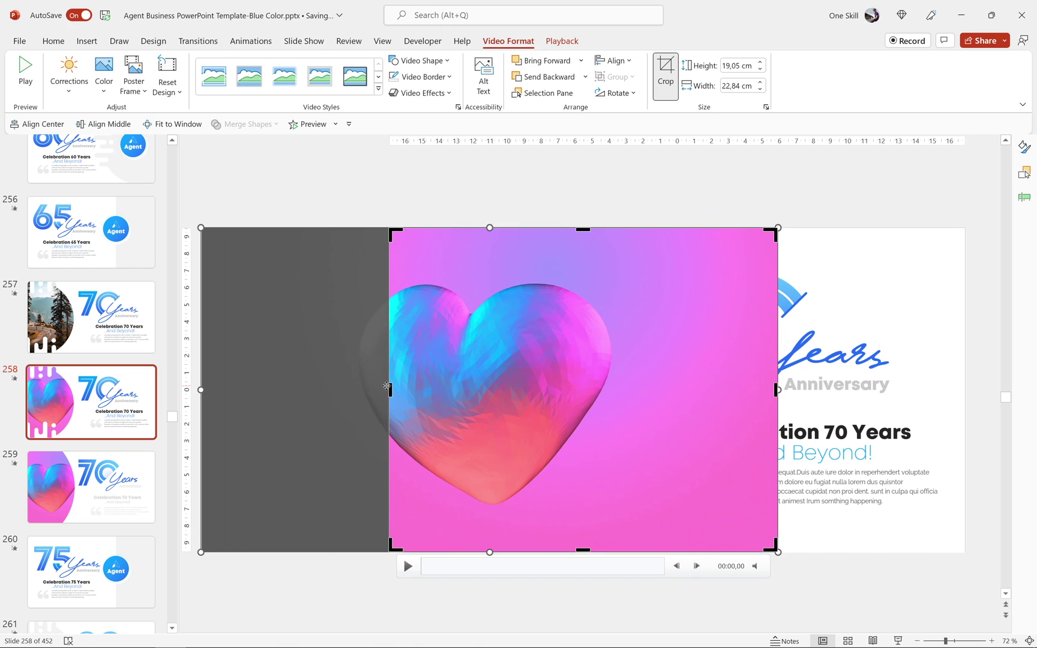
{"action": "left_click_drag", "start_coordinate": [776, 390], "coordinate": [619, 378]}
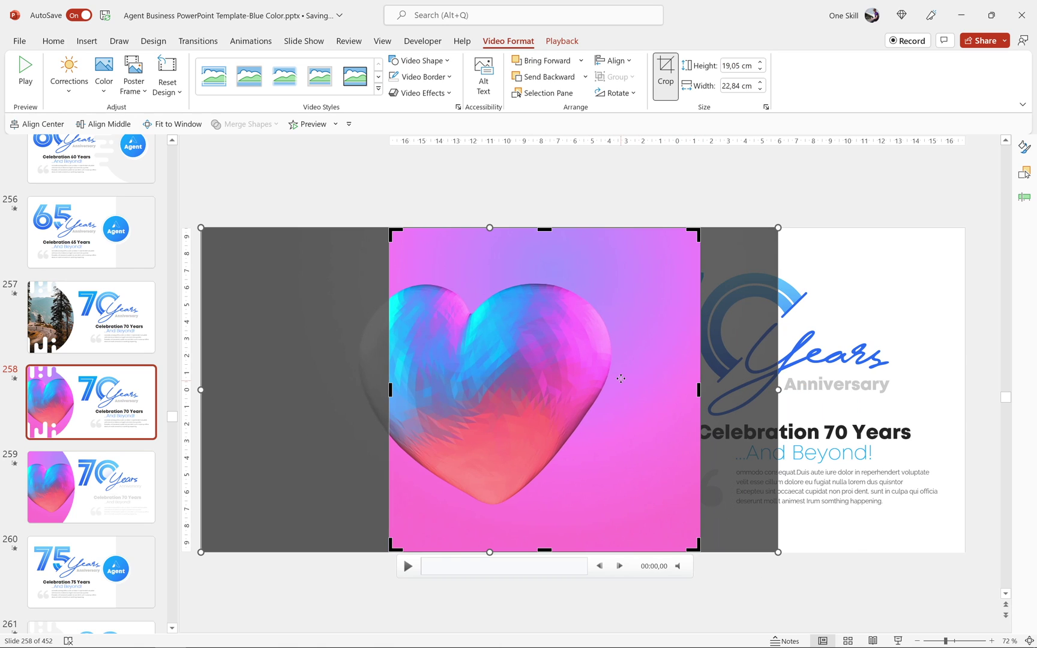
{"action": "key", "text": "Escape"}
{"action": "left_click", "coordinate": [577, 153]}
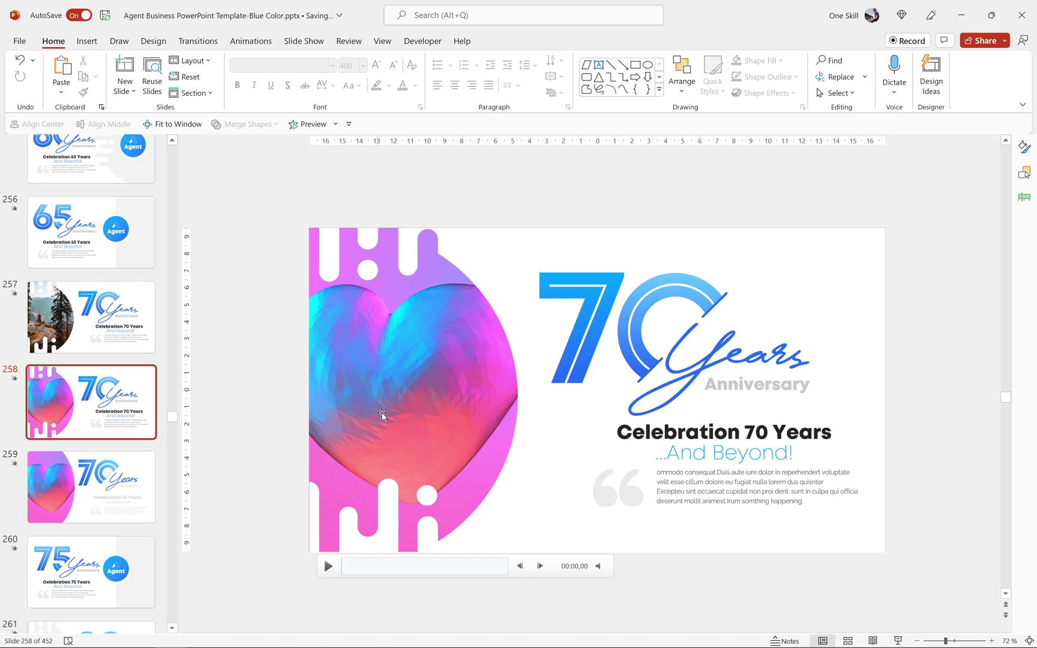
Delete the large white overlay picture from slide 258.
{"action": "left_click", "coordinate": [481, 252]}
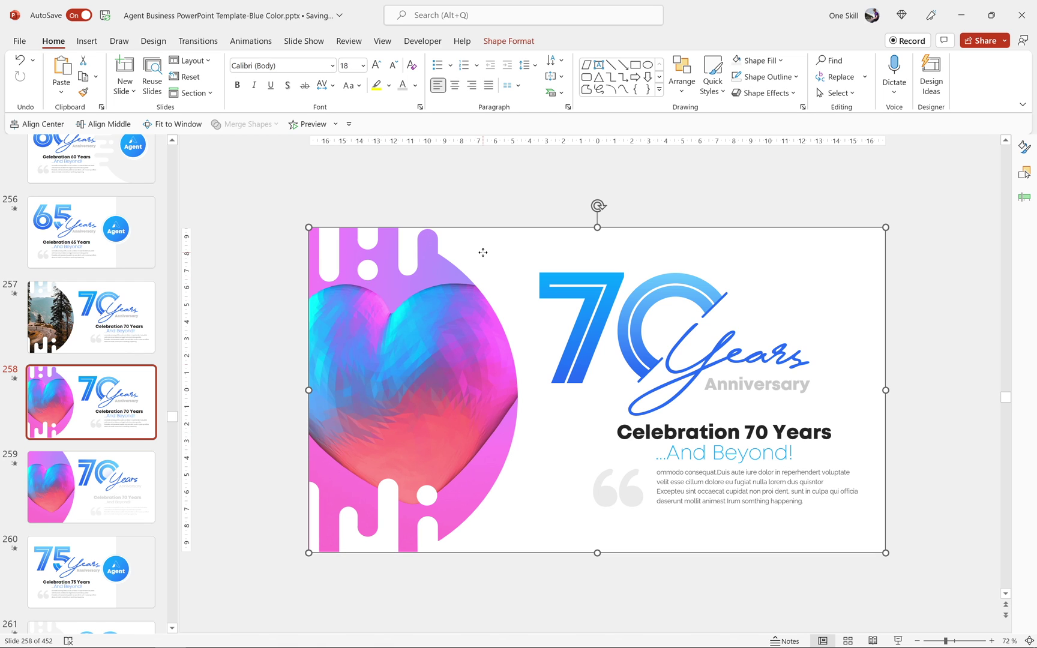
{"action": "left_click_drag", "start_coordinate": [481, 247], "coordinate": [503, 238]}
{"action": "left_click", "coordinate": [535, 222]}
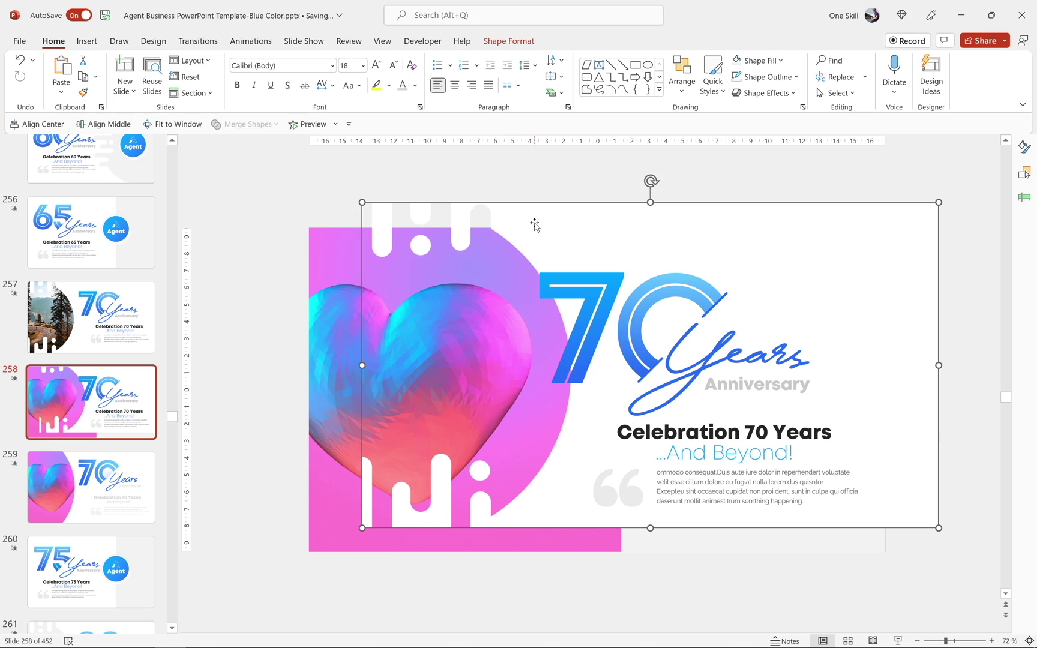
{"action": "key", "text": "BackSpace"}
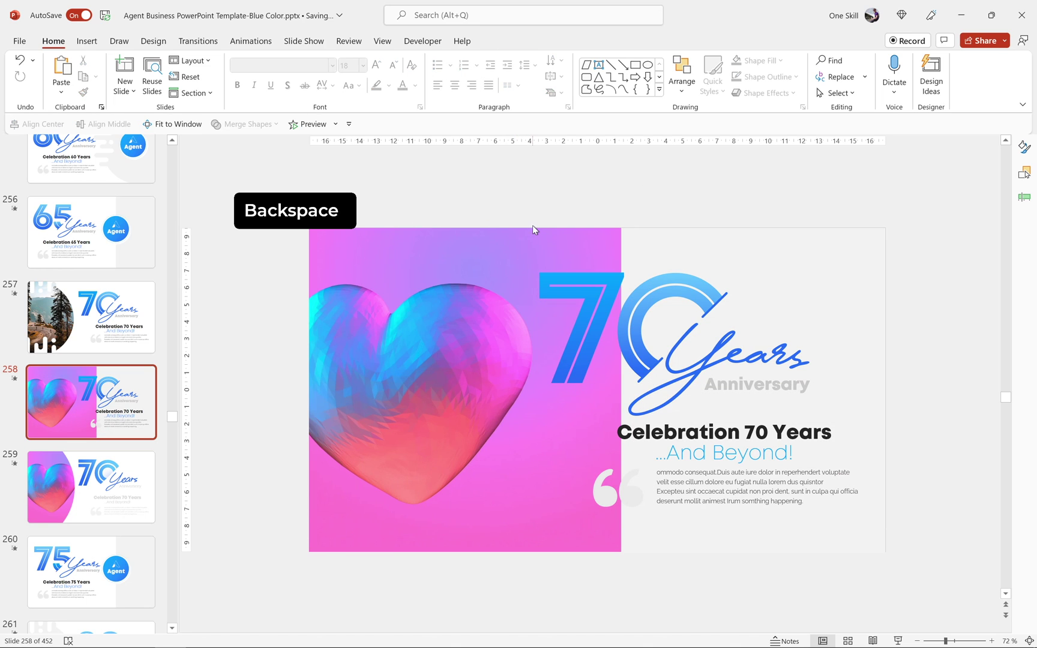
Draw an oval over the heart video, shift it up-left and narrow it to 25,8 × 18,12 cm.
{"action": "left_click", "coordinate": [87, 42]}
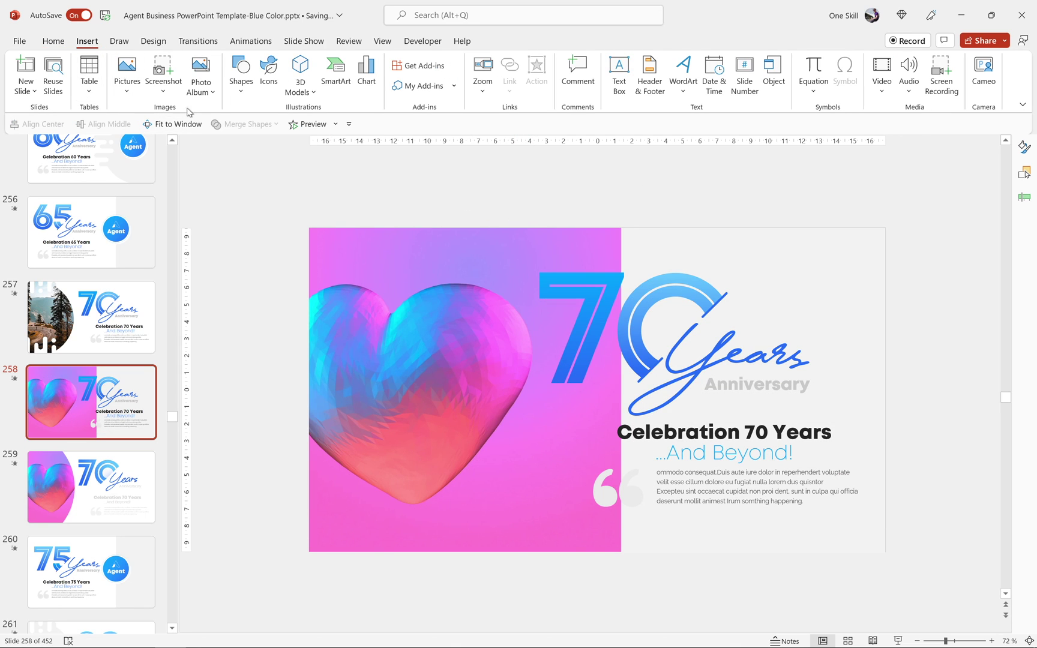
{"action": "left_click", "coordinate": [241, 90]}
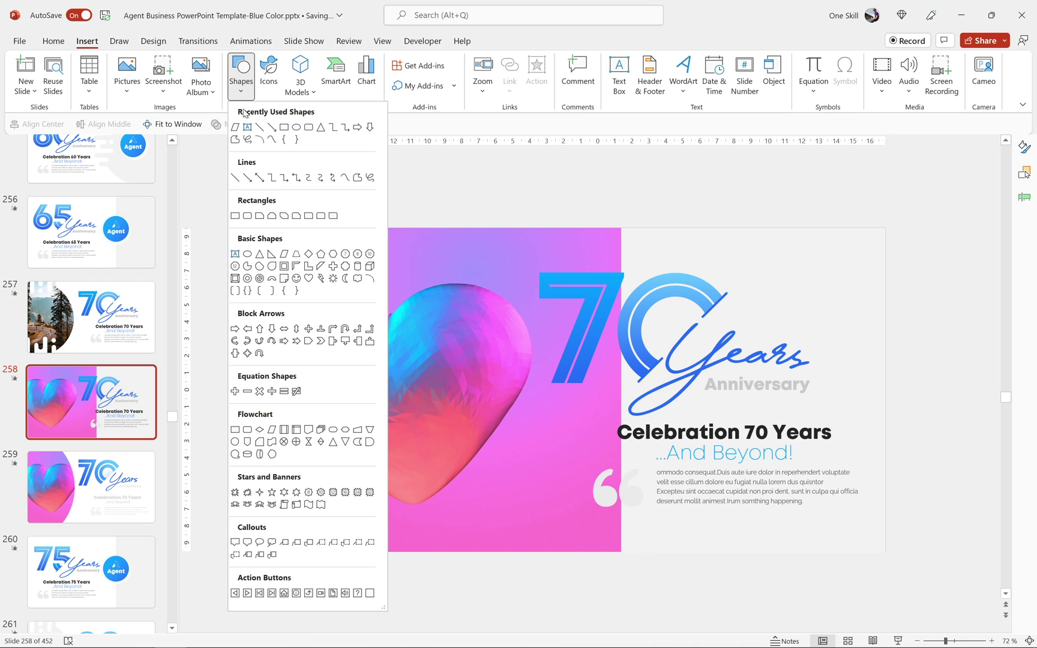
{"action": "left_click", "coordinate": [297, 128]}
{"action": "left_click_drag", "start_coordinate": [256, 182], "coordinate": [572, 621]}
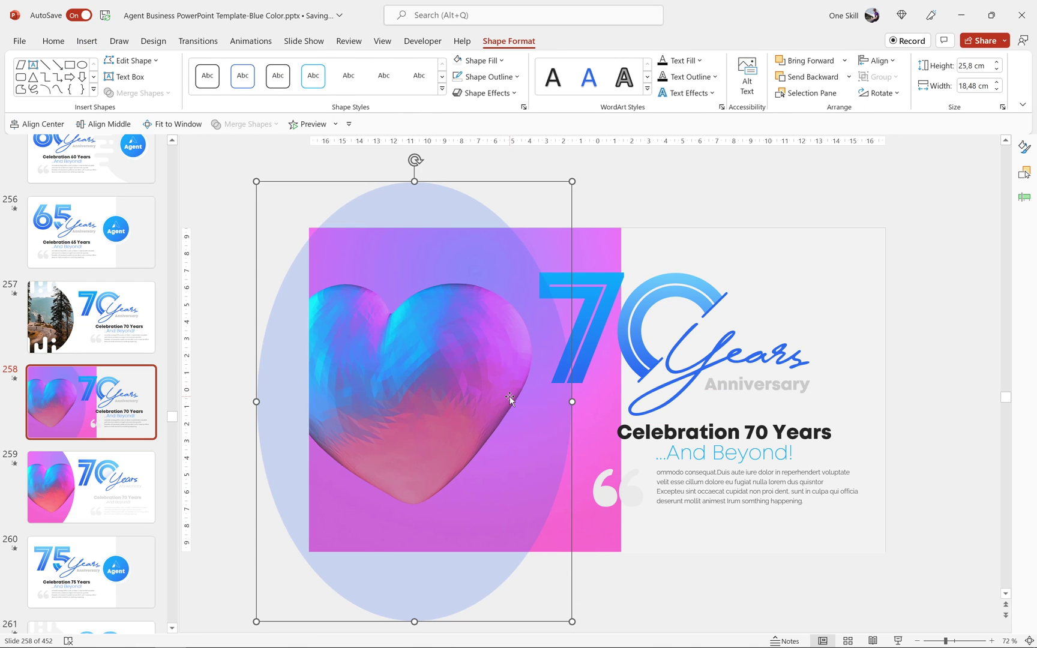
{"action": "left_click_drag", "start_coordinate": [440, 198], "coordinate": [416, 187]}
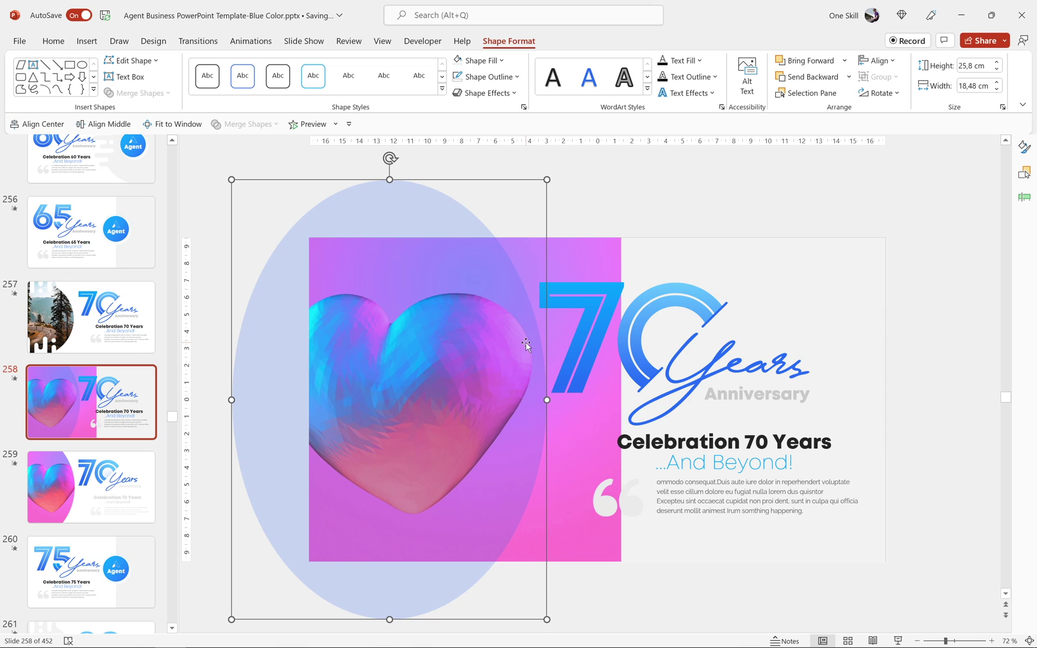
{"action": "mouse_move", "coordinate": [547, 399]}
{"action": "left_mouse_down"}
{"action": "mouse_move", "coordinate": [594, 396]}
{"action": "mouse_move", "coordinate": [517, 393]}
{"action": "mouse_move", "coordinate": [539, 393]}
{"action": "left_mouse_up"}
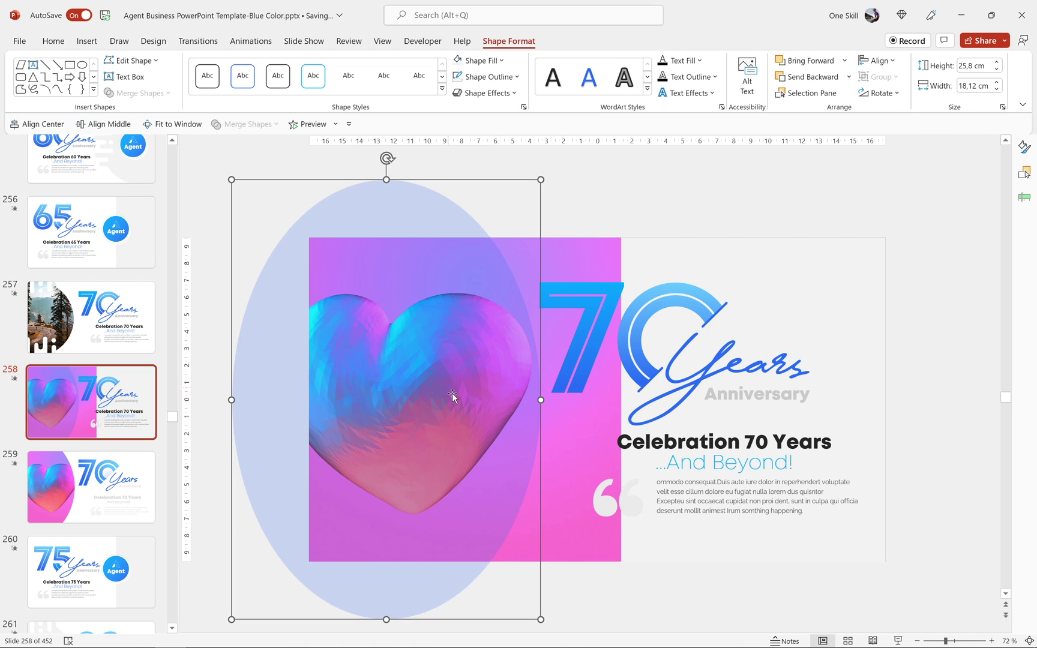
{"action": "left_click", "coordinate": [569, 231]}
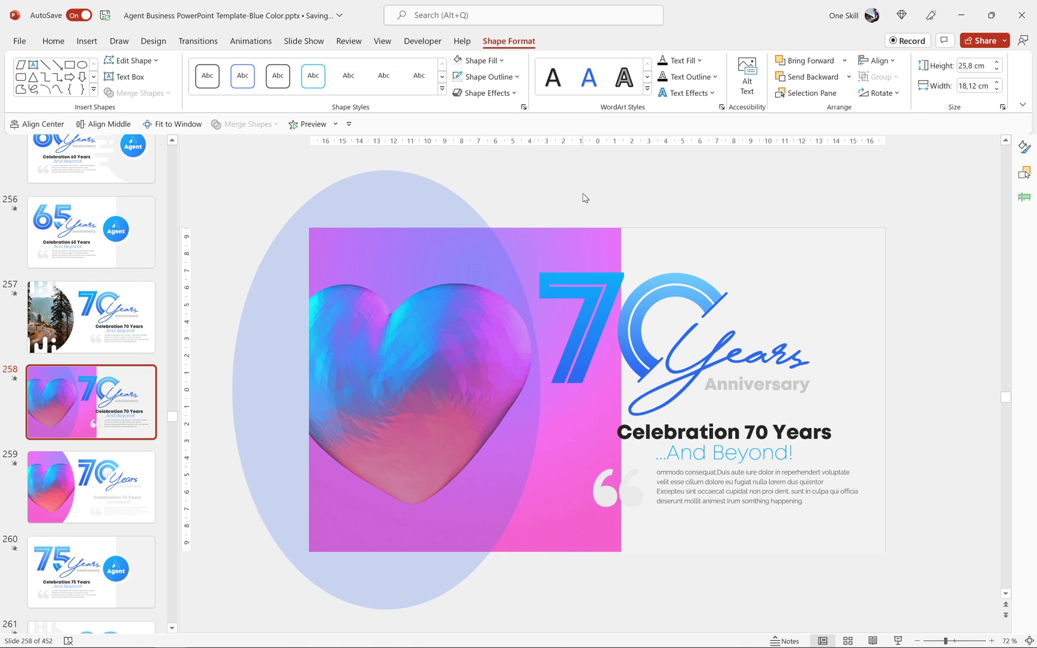
Intersect the heart video with the oval so its right edge follows the oval's curve.
{"action": "left_click", "coordinate": [582, 228]}
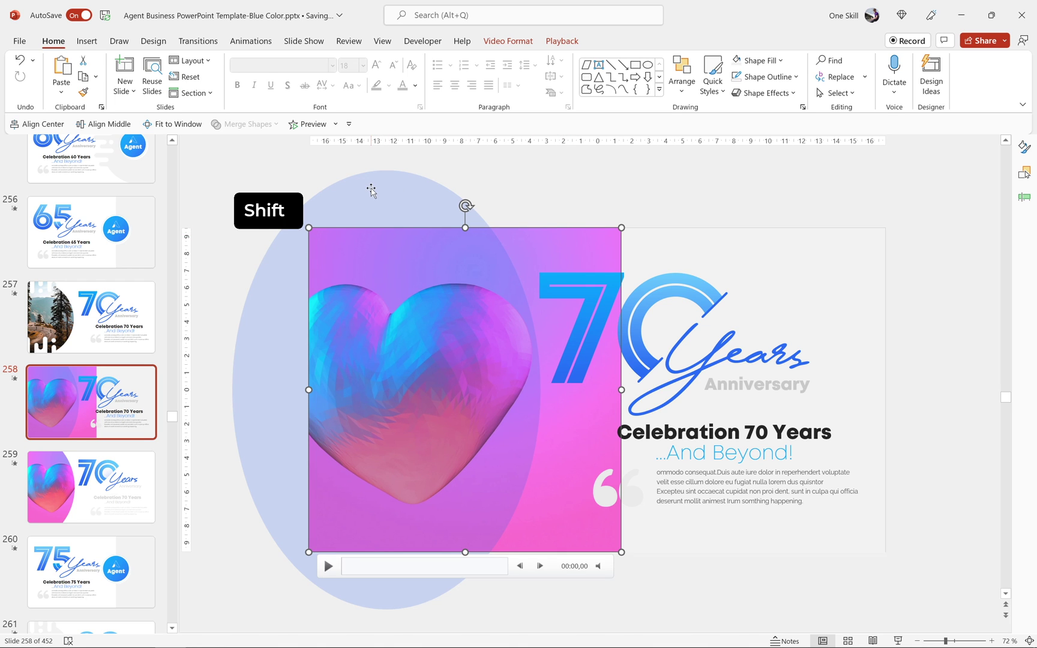
{"action": "left_click", "coordinate": [371, 186], "text": "shift"}
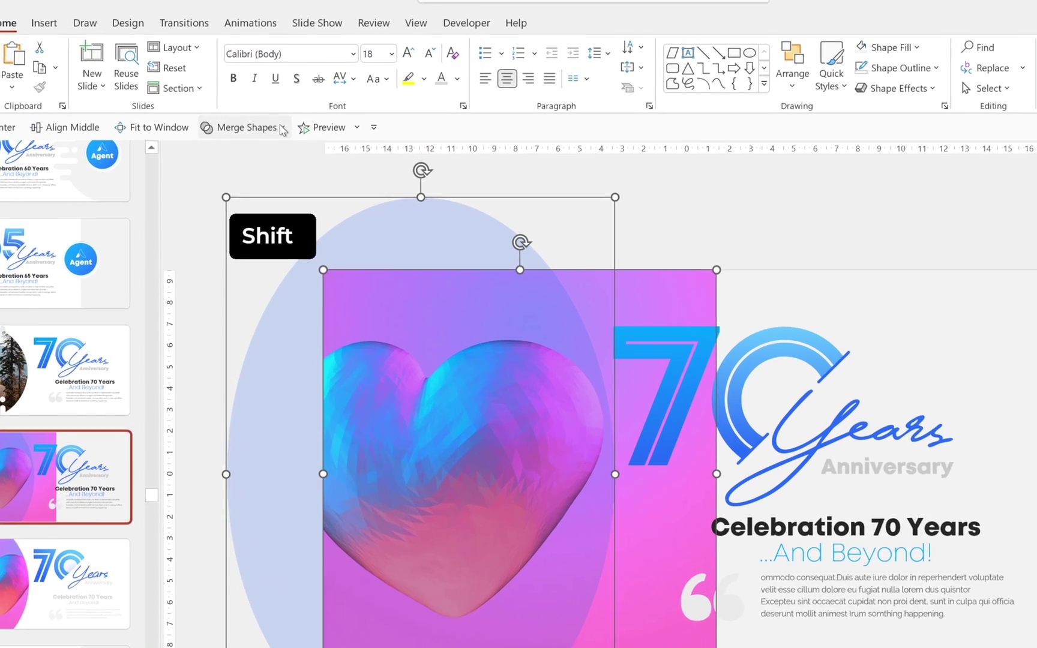
{"action": "left_click", "coordinate": [265, 124]}
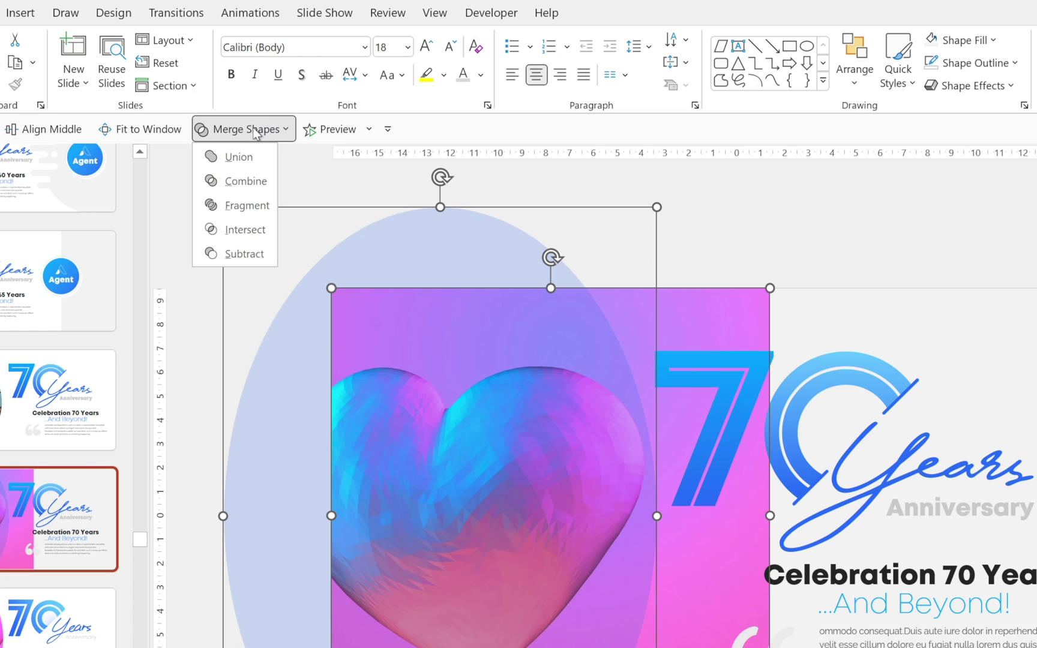
{"action": "left_click", "coordinate": [252, 228]}
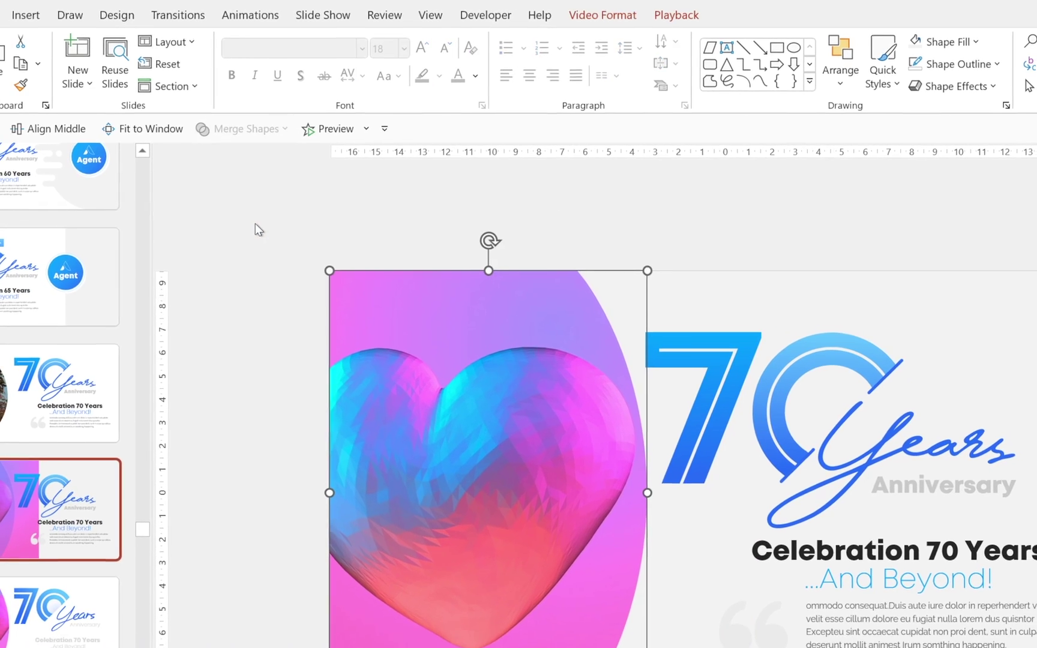
{"action": "left_click", "coordinate": [355, 235]}
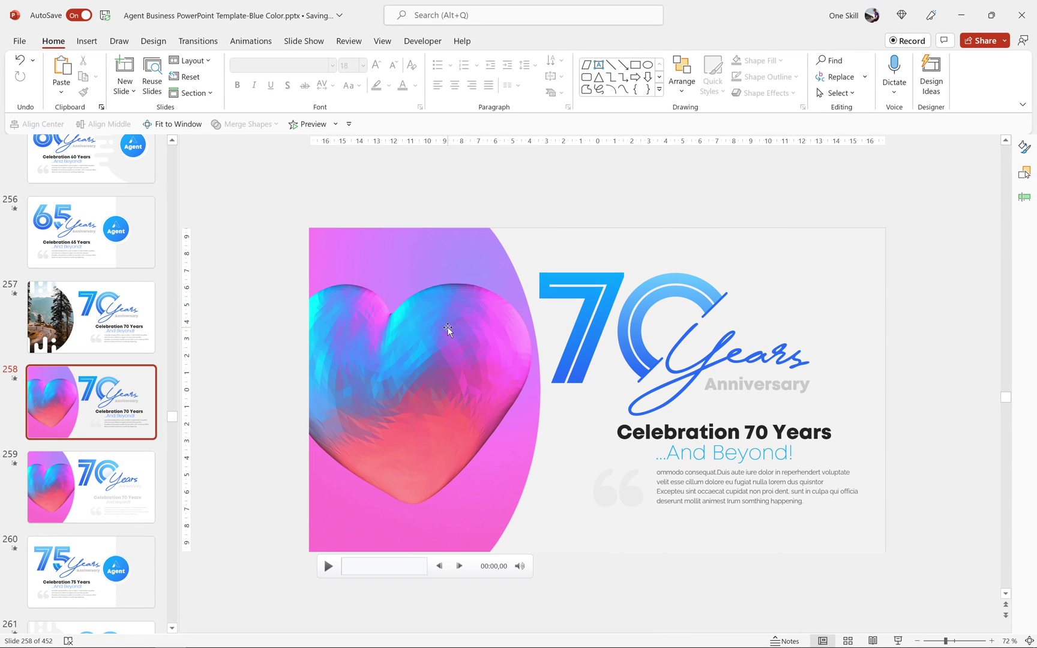
Play the clipped heart video to preview it.
{"action": "left_click", "coordinate": [328, 567]}
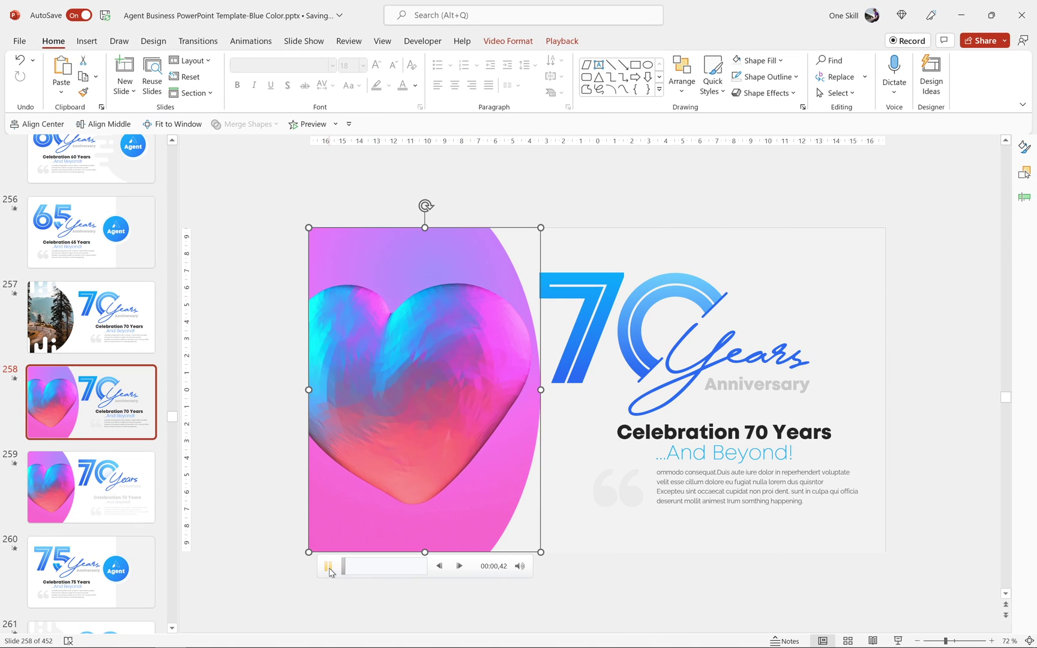
{"action": "left_click", "coordinate": [542, 199]}
{"action": "mouse_move", "coordinate": [463, 360]}
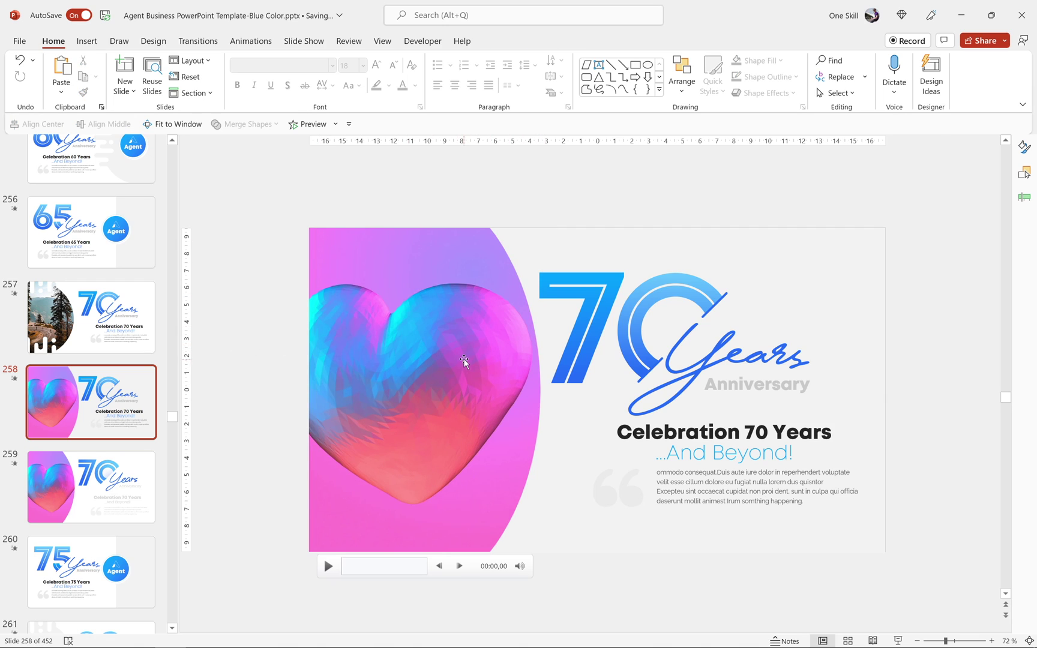
{"action": "left_click", "coordinate": [251, 42]}
Remove all seven existing animations from slide 258.
{"action": "left_click", "coordinate": [771, 61]}
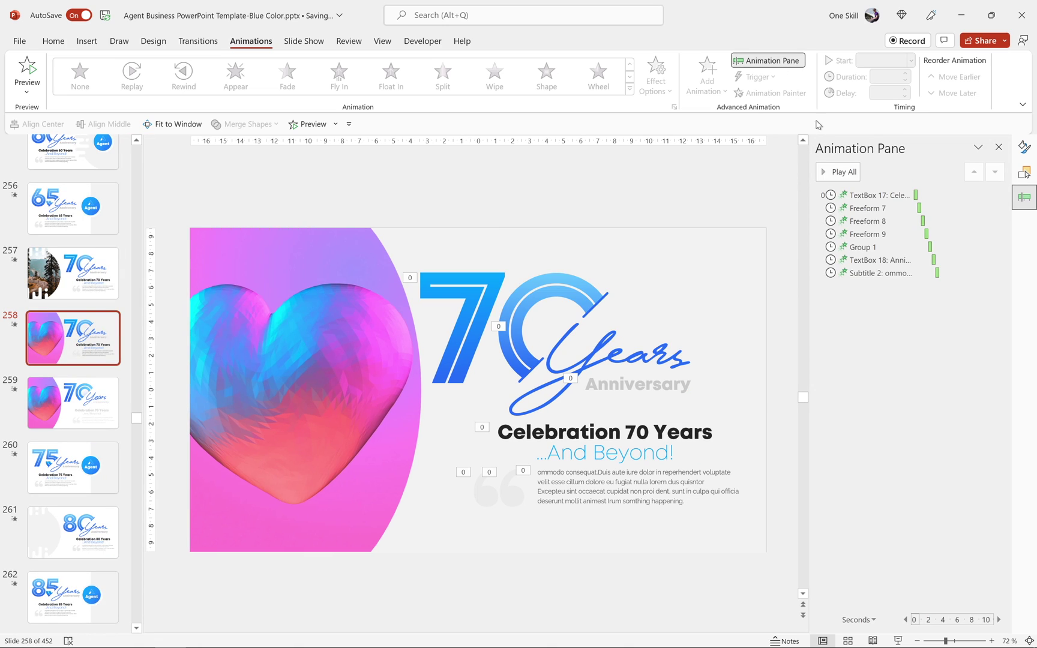
{"action": "left_click", "coordinate": [865, 195]}
{"action": "left_click", "coordinate": [874, 274], "text": "shift"}
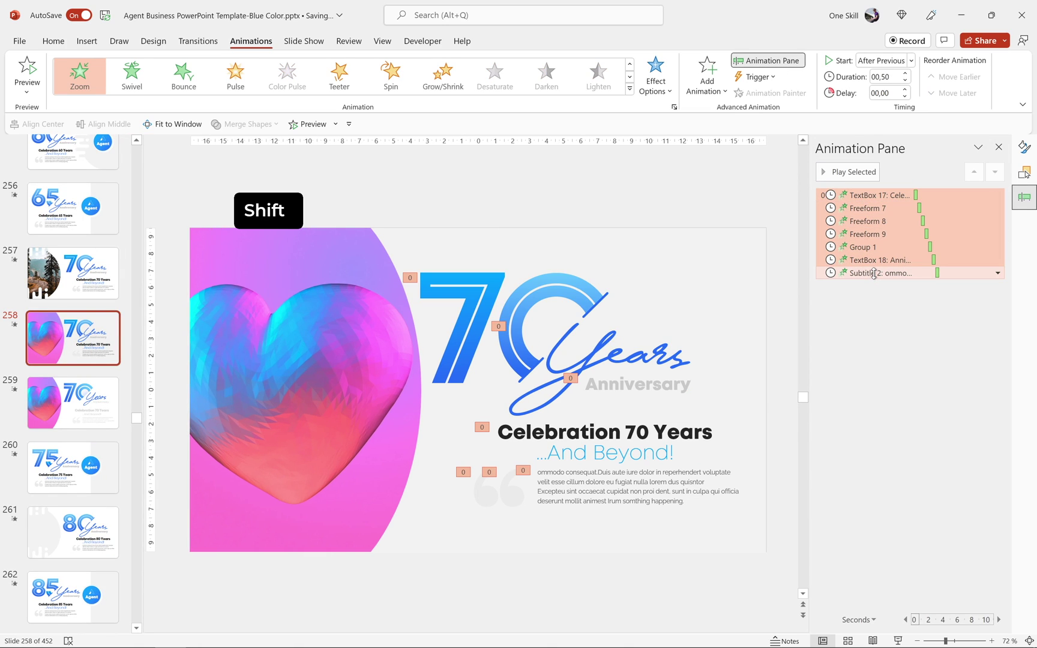
{"action": "right_click", "coordinate": [874, 273]}
{"action": "left_click", "coordinate": [919, 378]}
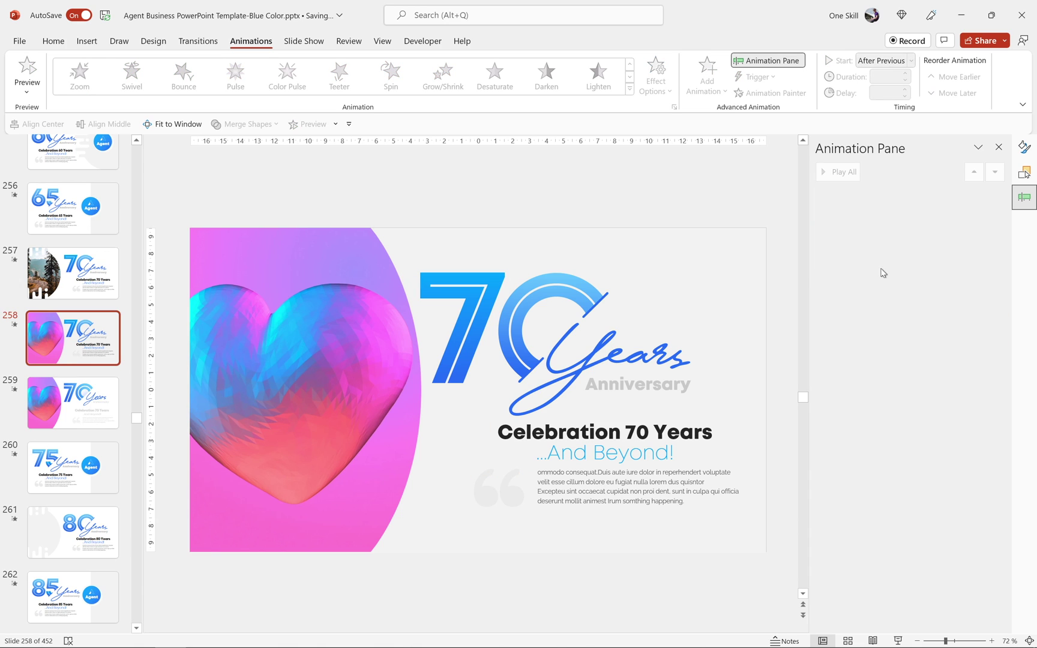
{"action": "left_click", "coordinate": [998, 147]}
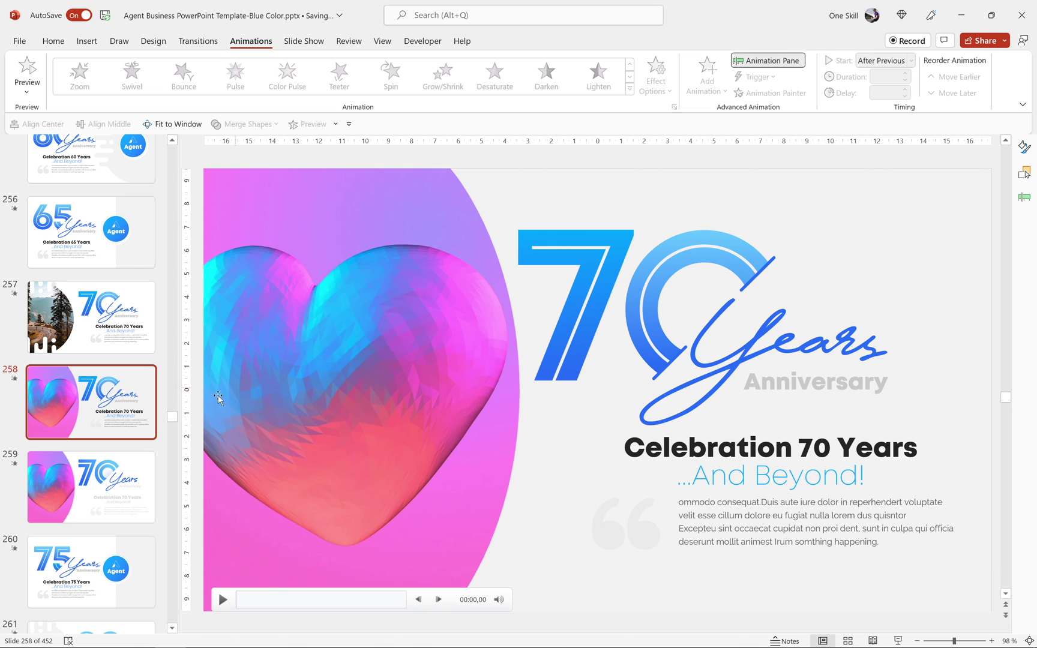
Give slide 258 a solid white background fill.
{"action": "left_click", "coordinate": [129, 469]}
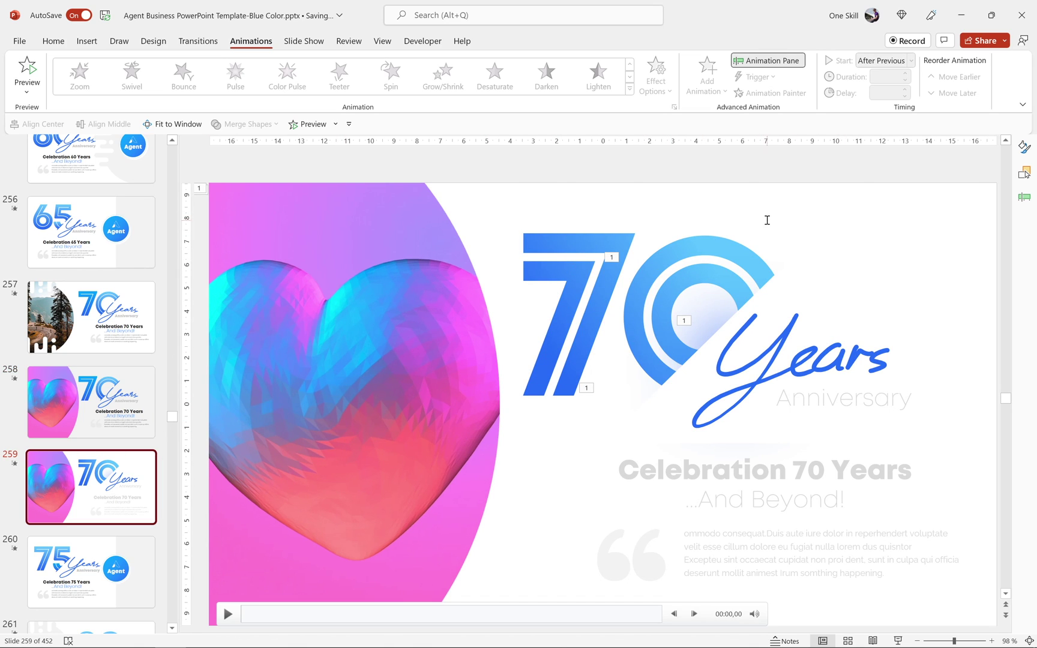
{"action": "left_click", "coordinate": [116, 416]}
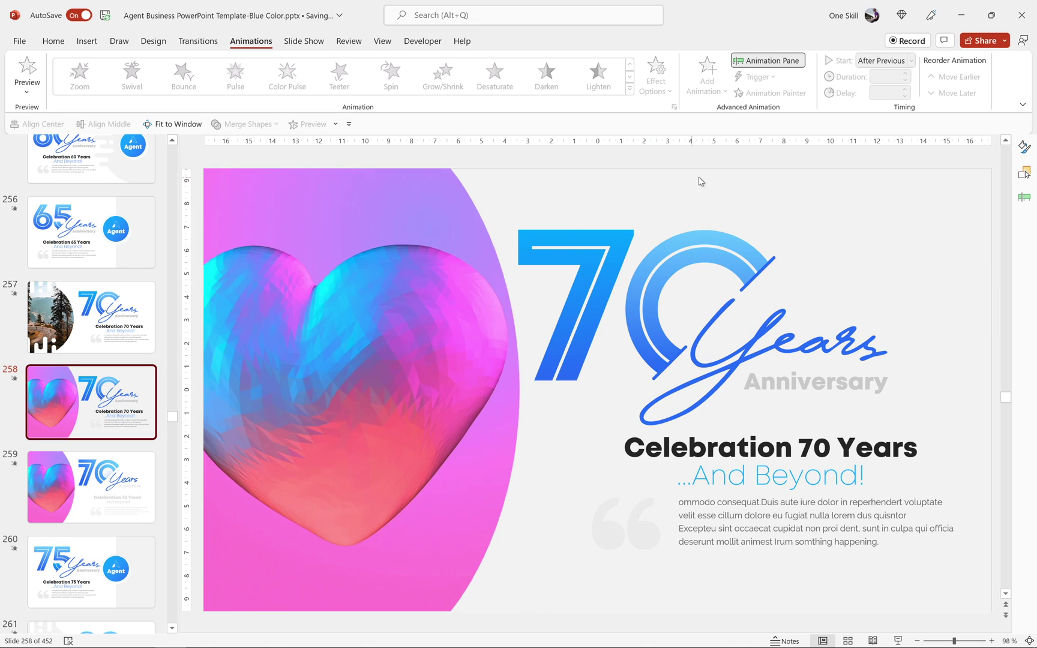
{"action": "left_click", "coordinate": [1025, 147]}
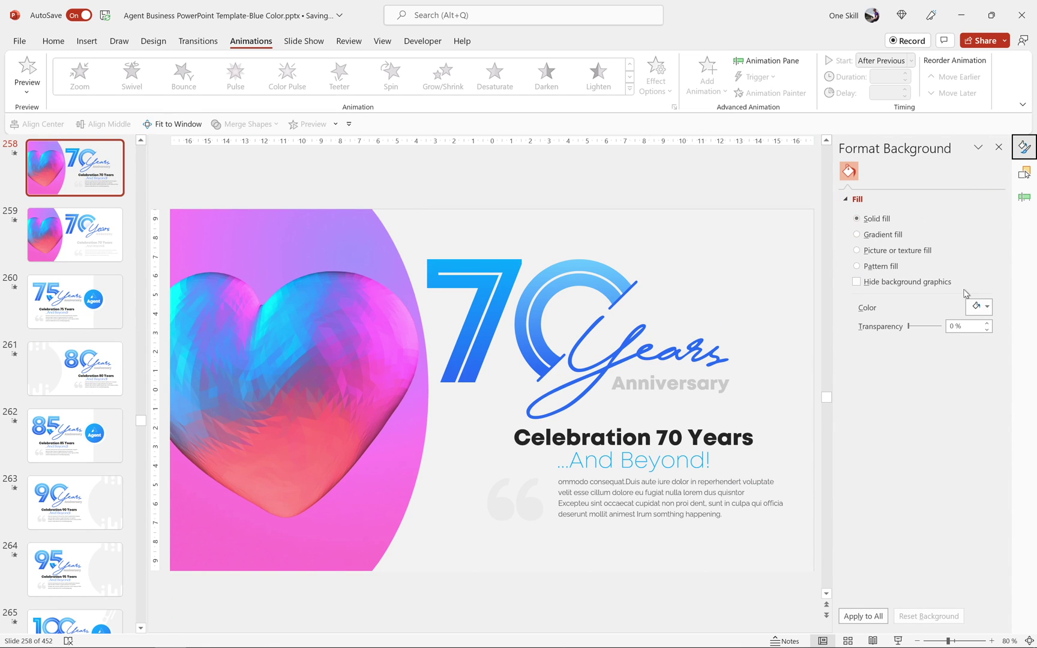
{"action": "left_click", "coordinate": [979, 307]}
{"action": "left_click", "coordinate": [936, 356]}
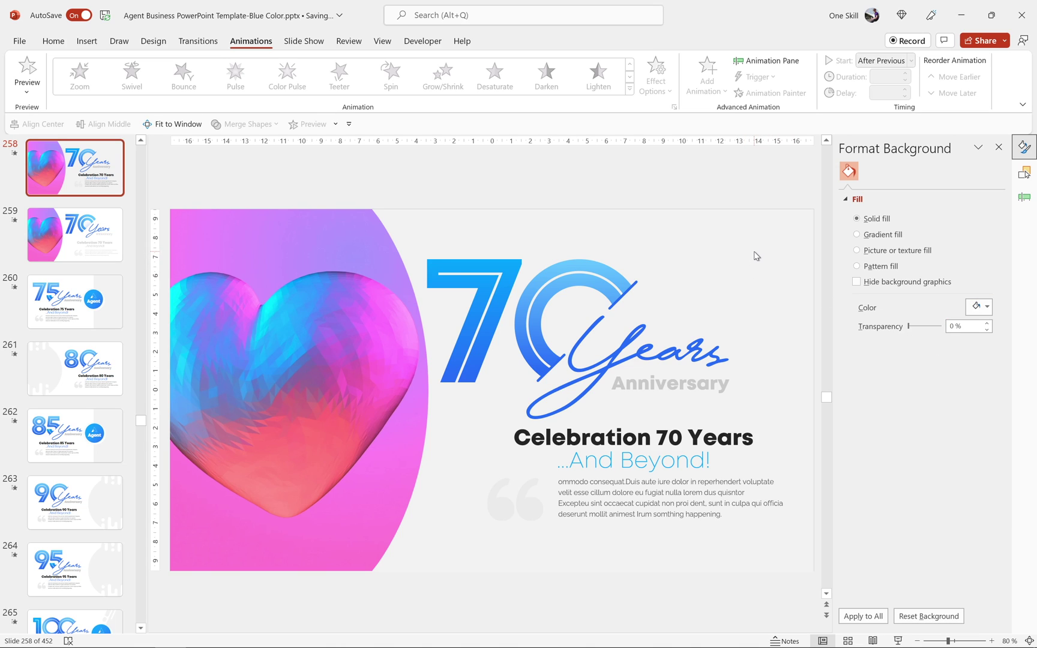
Open Slide Master view and select the full-slide rectangle on the top-level master.
{"action": "left_click", "coordinate": [386, 42]}
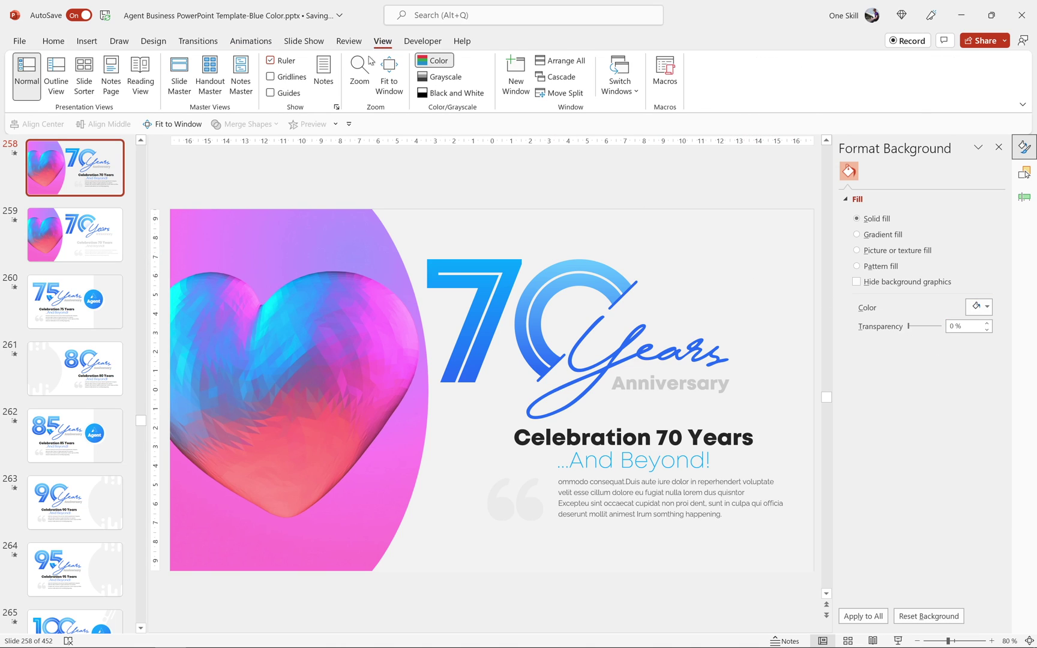
{"action": "left_click", "coordinate": [177, 80]}
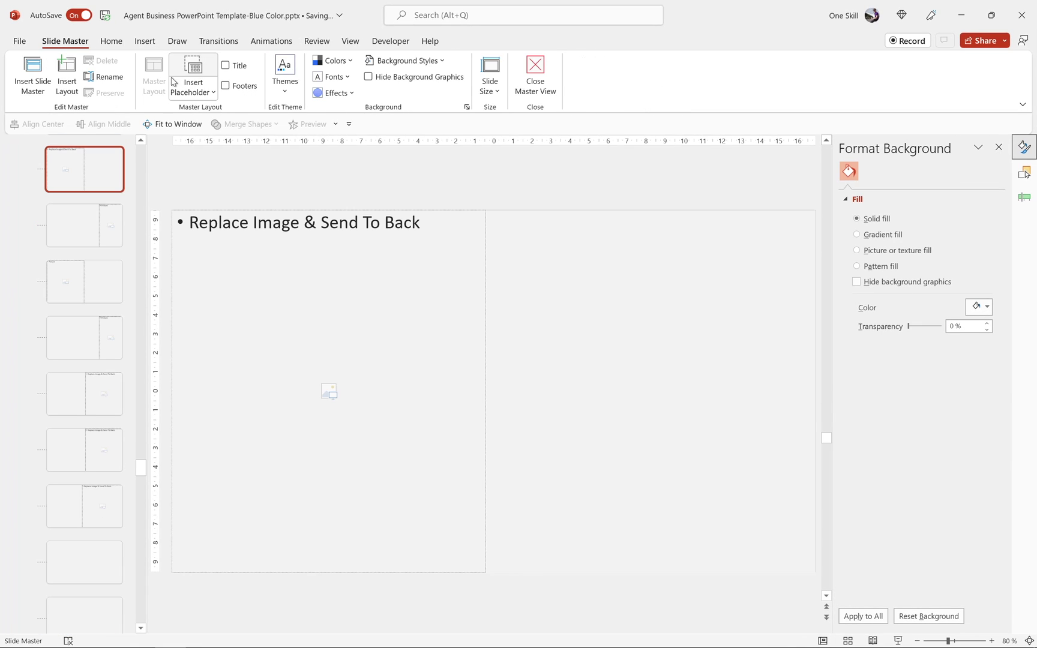
{"action": "left_click_drag", "start_coordinate": [143, 439], "coordinate": [160, 141]}
{"action": "left_click", "coordinate": [110, 178]}
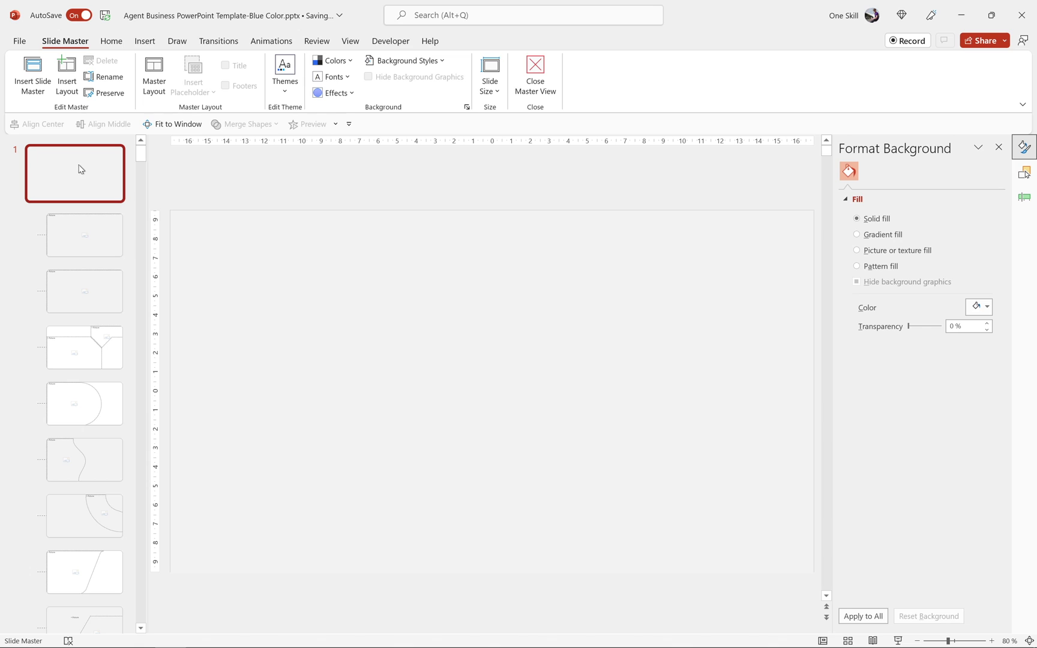
{"action": "left_click", "coordinate": [203, 264]}
{"action": "left_click_drag", "start_coordinate": [203, 265], "coordinate": [273, 236]}
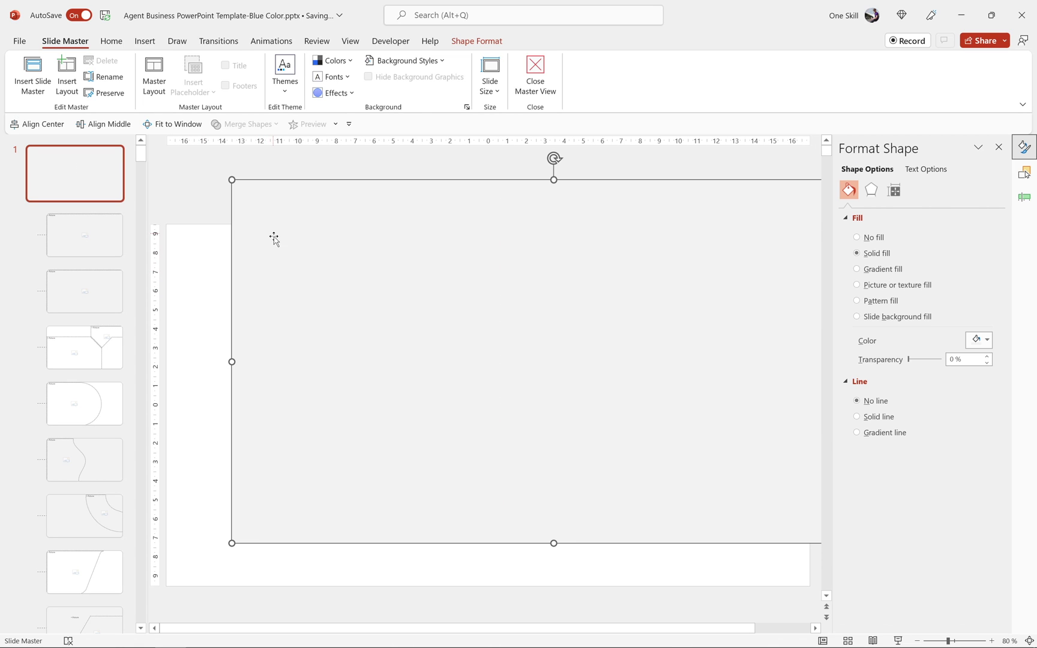
{"action": "key", "text": "ctrl+z"}
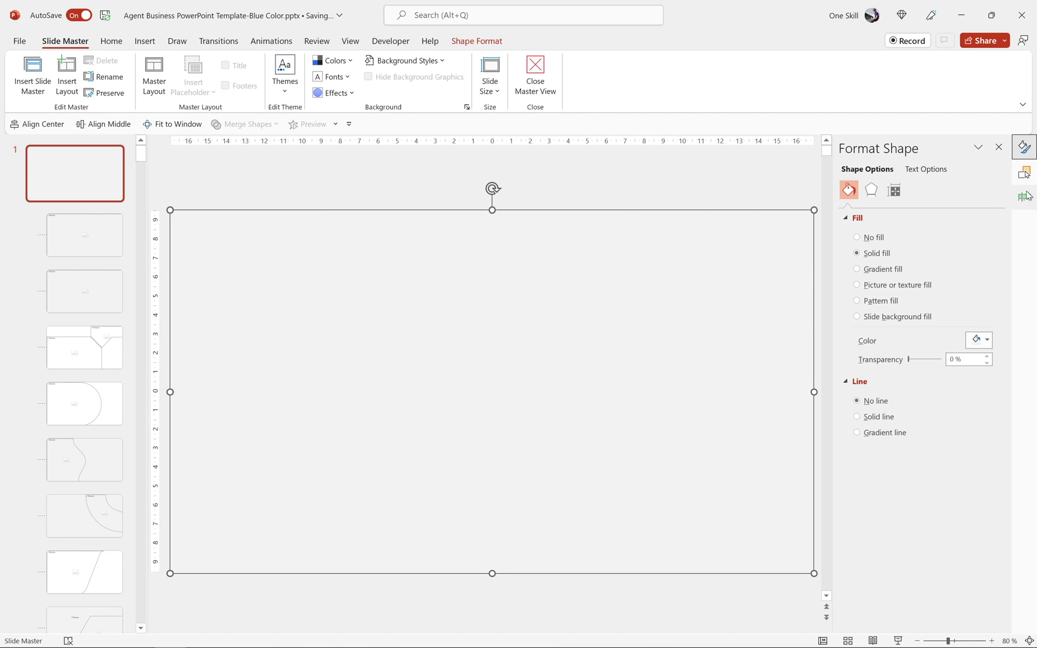
Hide Rectangle 2 in the Selection pane and close Master View.
{"action": "left_click", "coordinate": [1024, 173]}
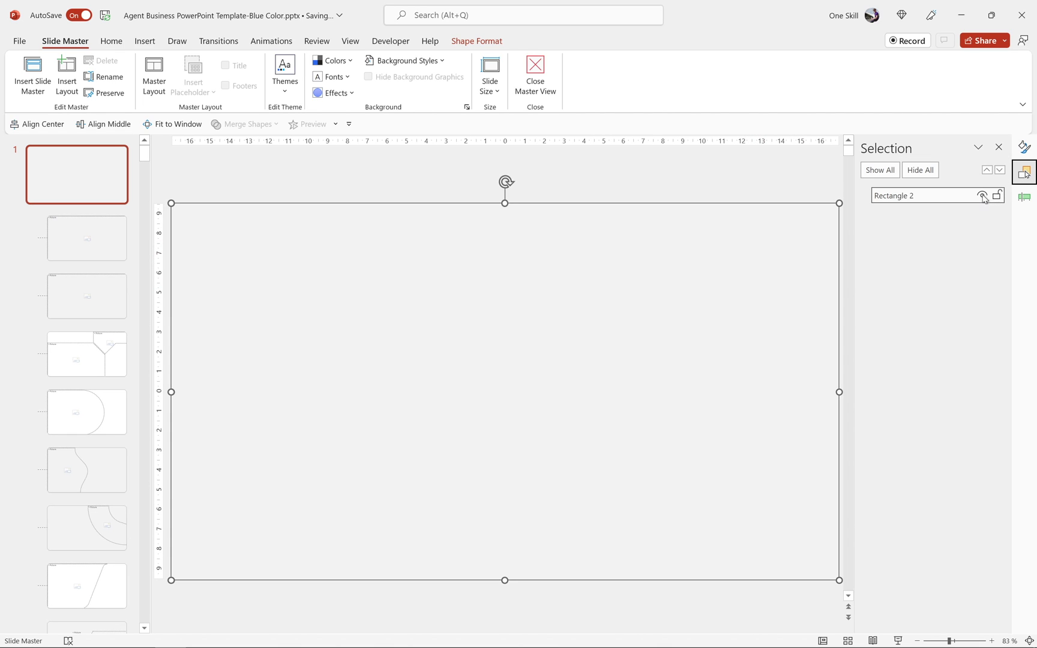
{"action": "left_click", "coordinate": [982, 196]}
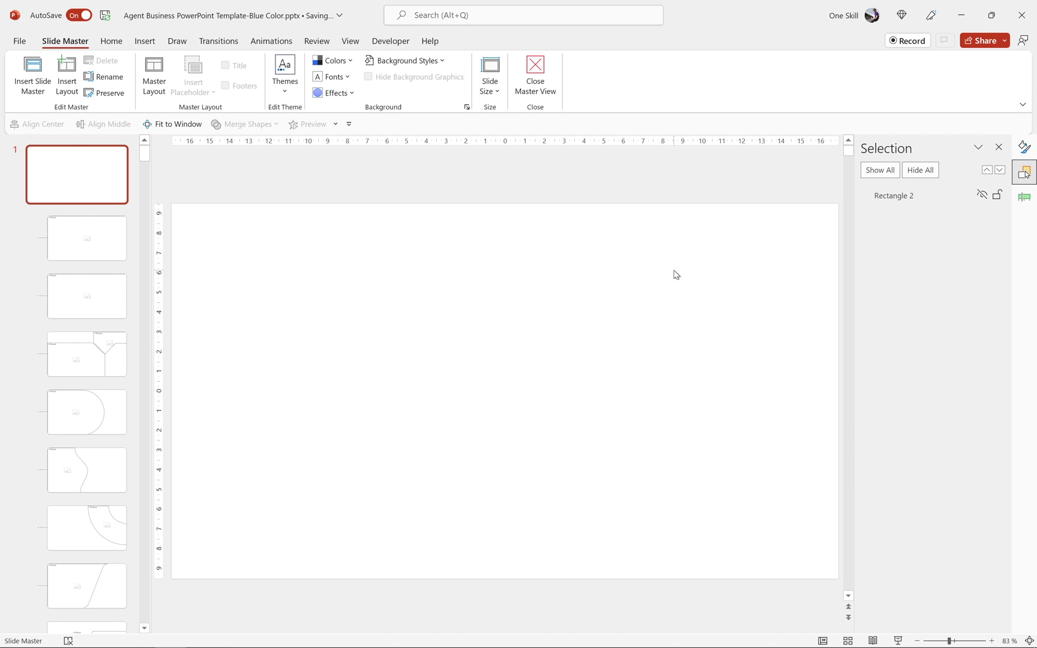
{"action": "left_click", "coordinate": [535, 75]}
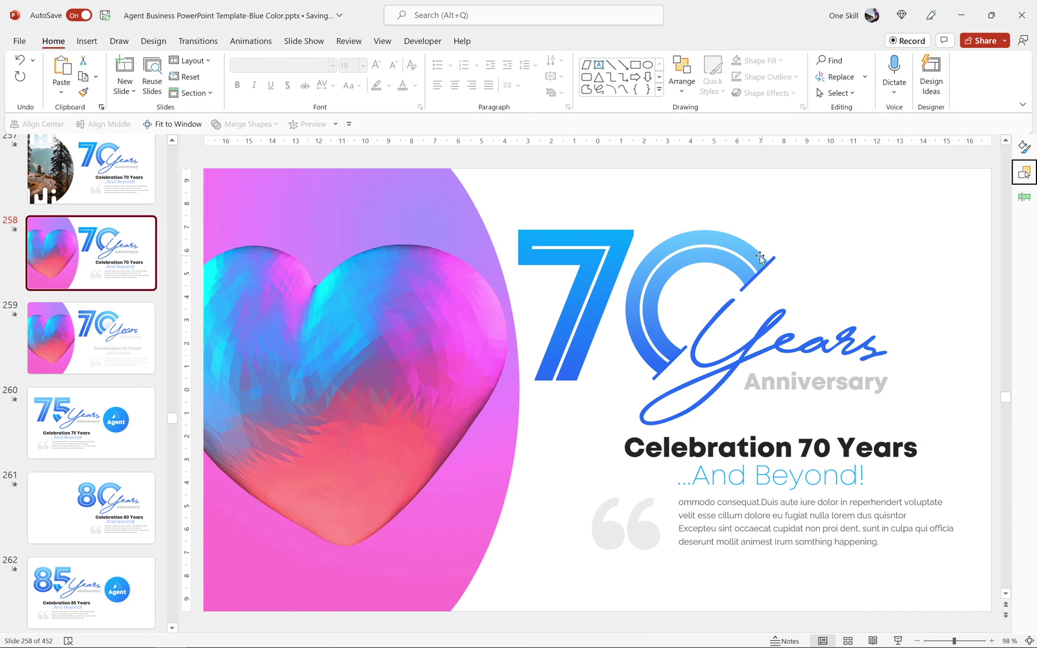
Ungroup the 70 Years logo into separate pieces.
{"action": "left_click", "coordinate": [728, 244]}
{"action": "right_click", "coordinate": [724, 239]}
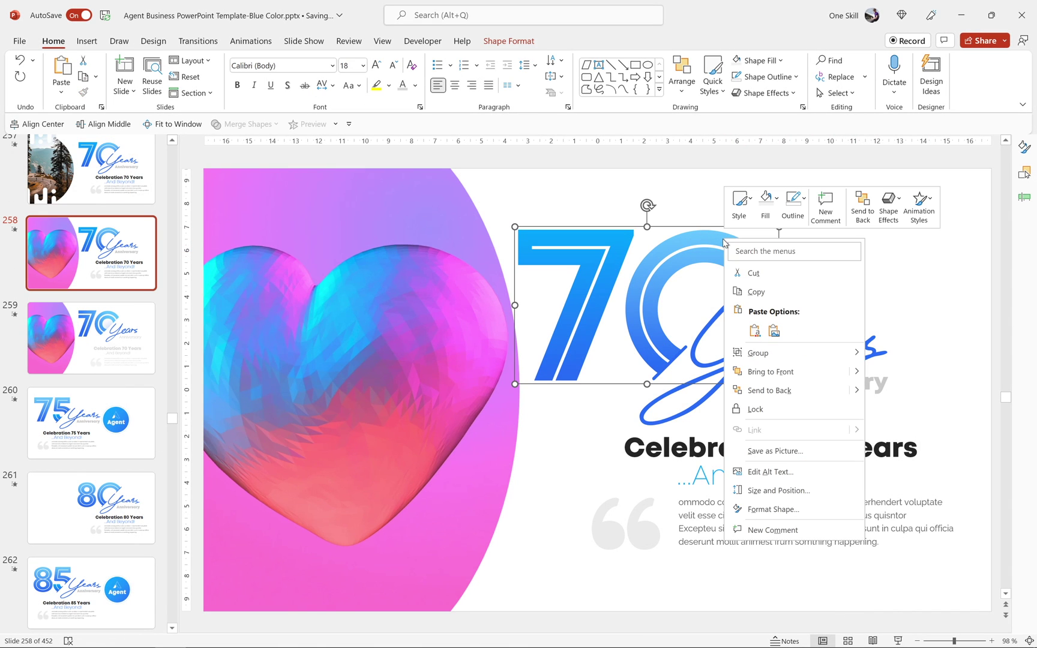
{"action": "mouse_move", "coordinate": [776, 353]}
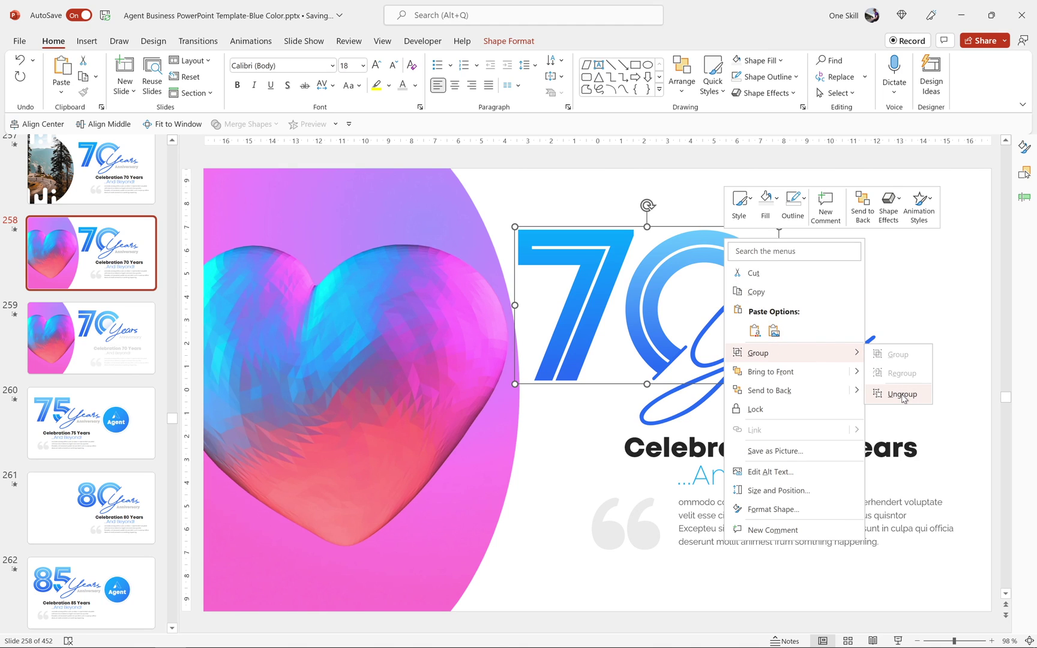
{"action": "left_click", "coordinate": [902, 395]}
{"action": "left_click", "coordinate": [730, 158]}
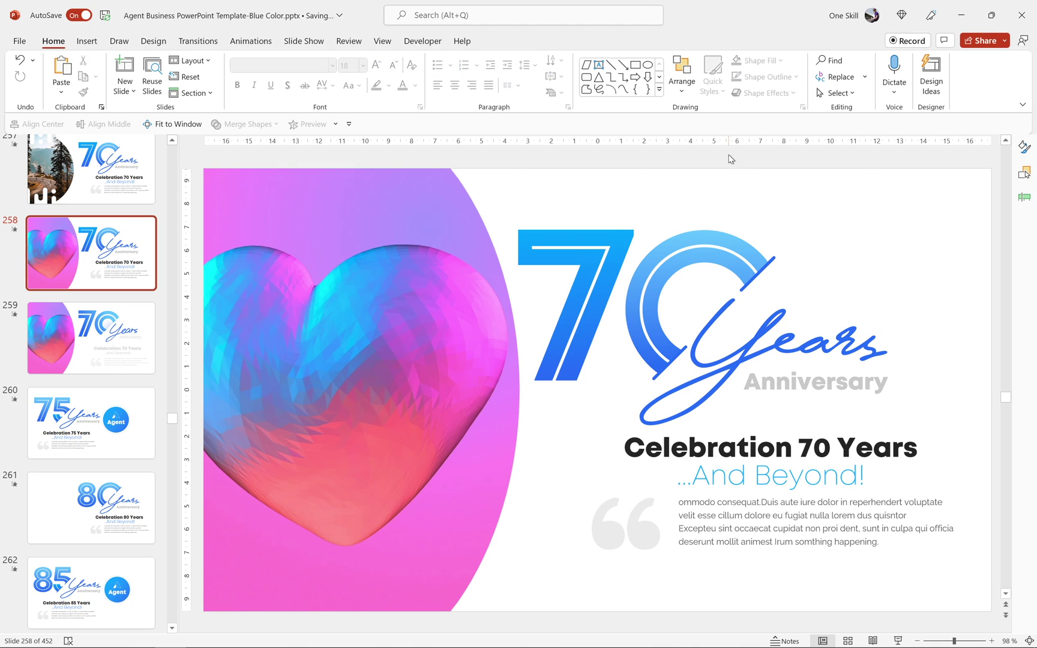
Delete the 7 and 0 shapes, leaving only the Years script.
{"action": "left_click", "coordinate": [619, 241]}
{"action": "right_click", "coordinate": [615, 237]}
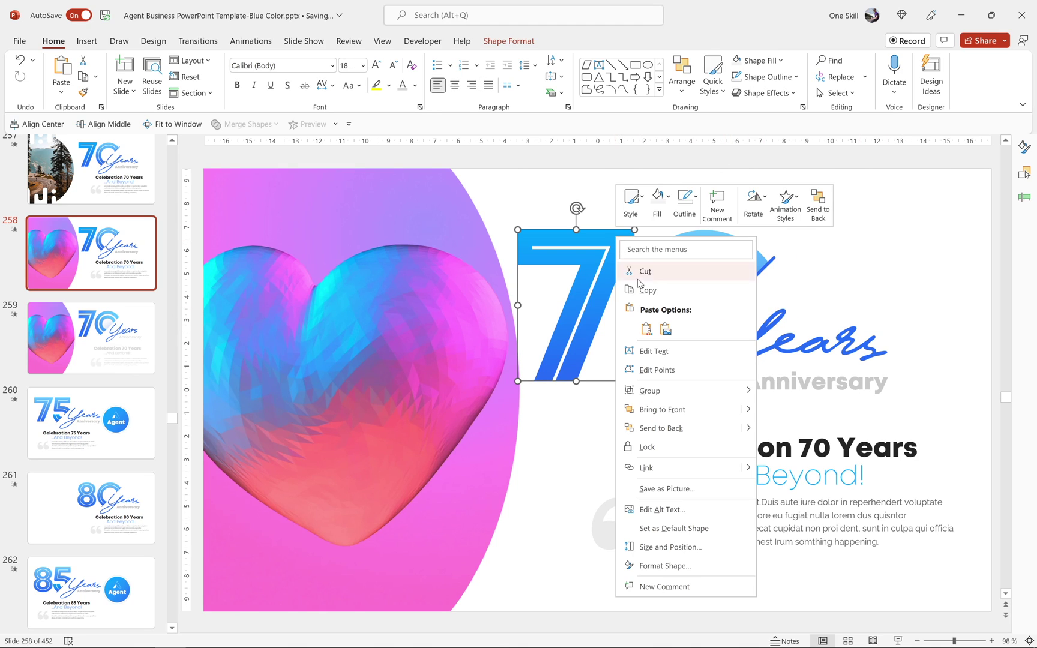
{"action": "left_click", "coordinate": [669, 370]}
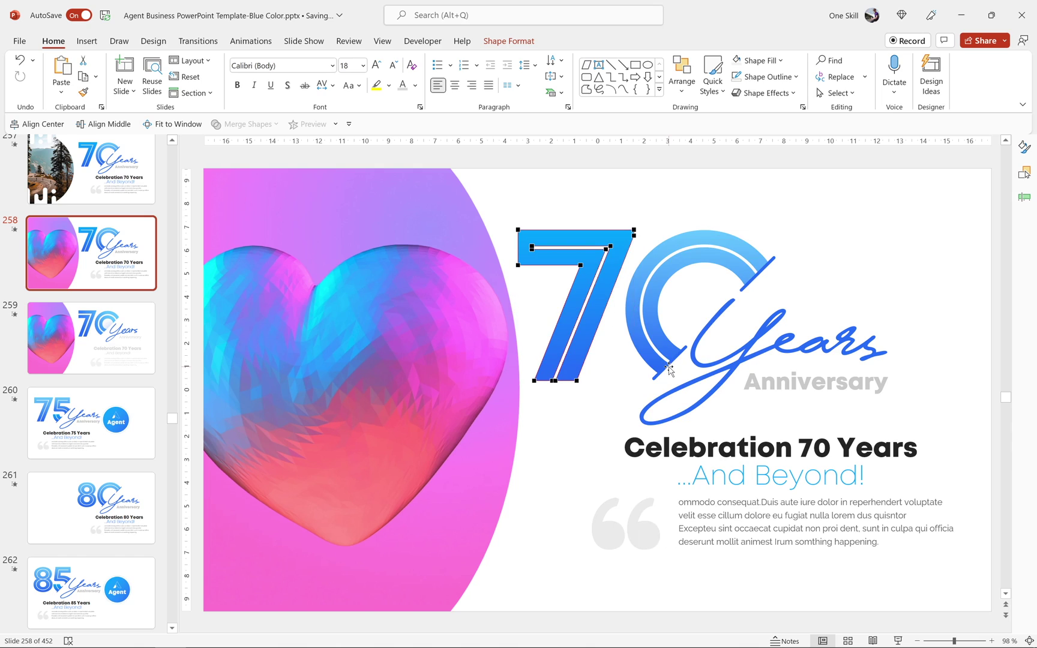
{"action": "left_click", "coordinate": [626, 188]}
{"action": "left_click", "coordinate": [619, 240]}
{"action": "left_click", "coordinate": [707, 237], "text": "shift"}
{"action": "key", "text": "BackSpace"}
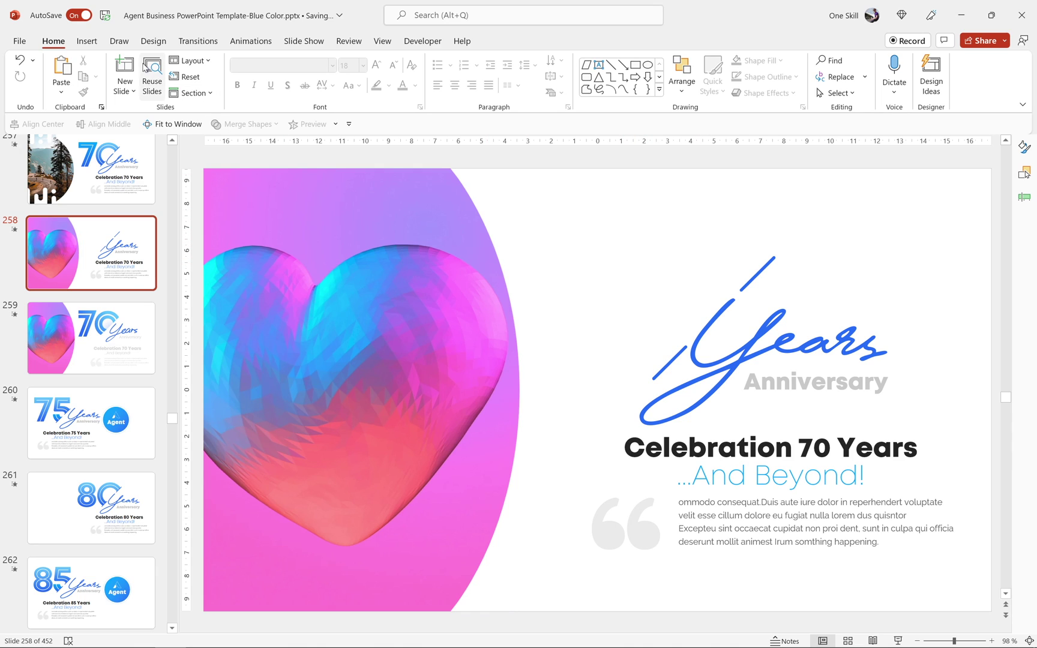
Insert a text box reading 70 at 400 pt and move it over the heart.
{"action": "left_click", "coordinate": [87, 41]}
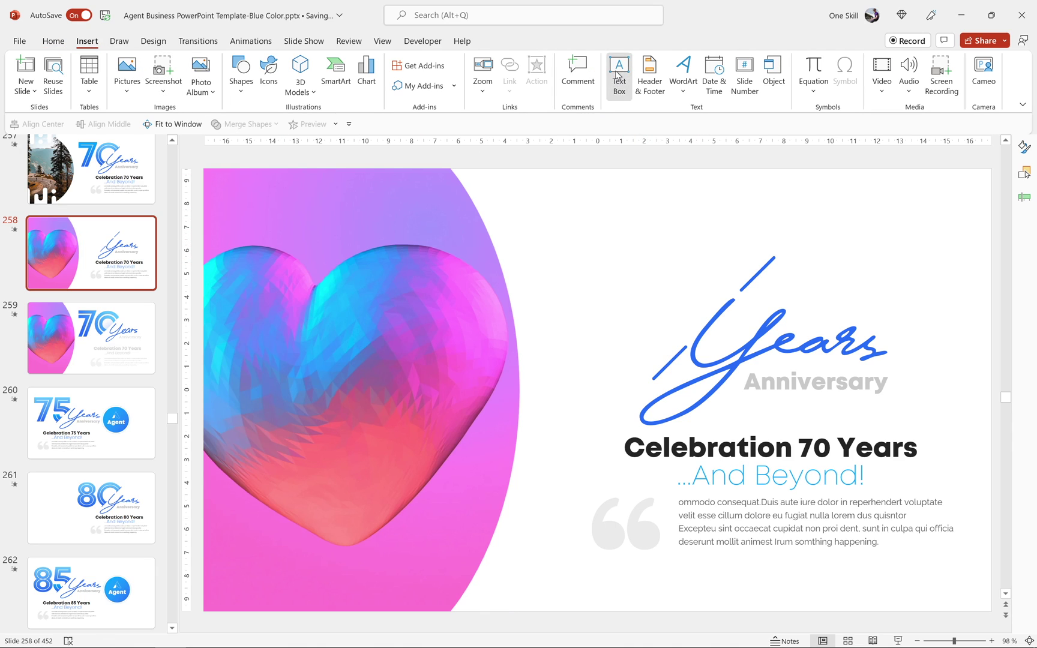
{"action": "type", "text": "70"}
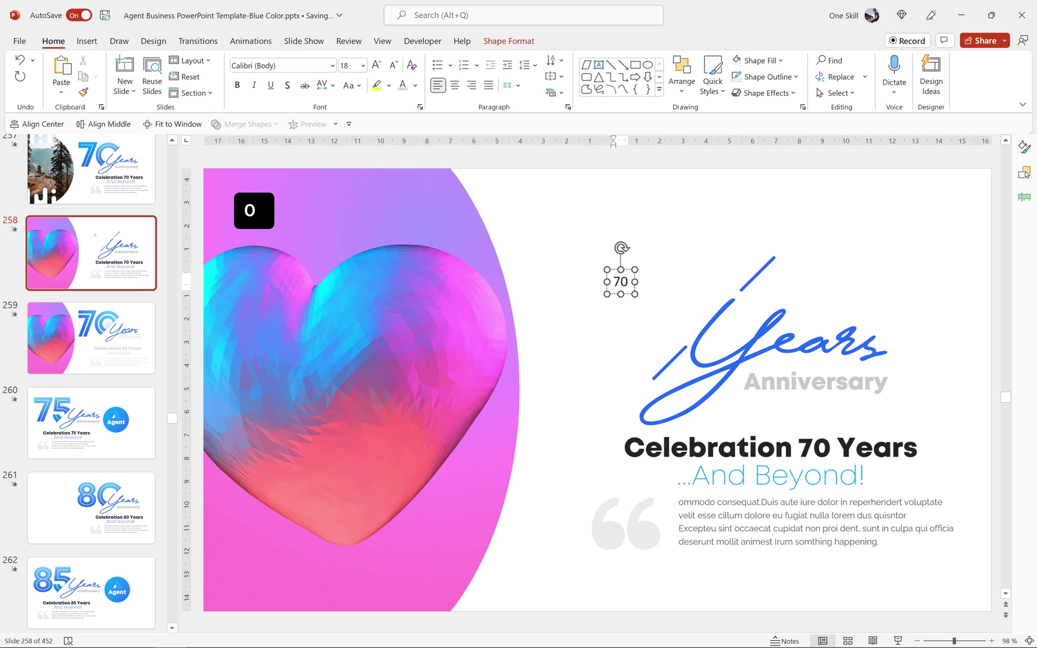
{"action": "key", "text": "ctrl+a"}
{"action": "left_click", "coordinate": [353, 64]}
{"action": "type", "text": "4"}
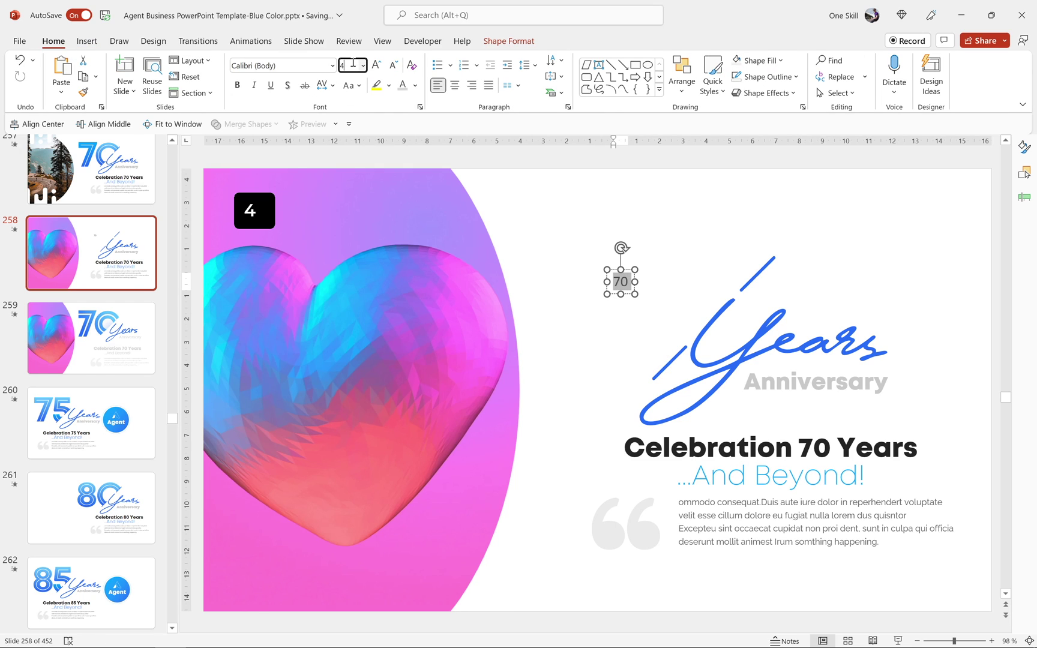
{"action": "key", "text": "Return"}
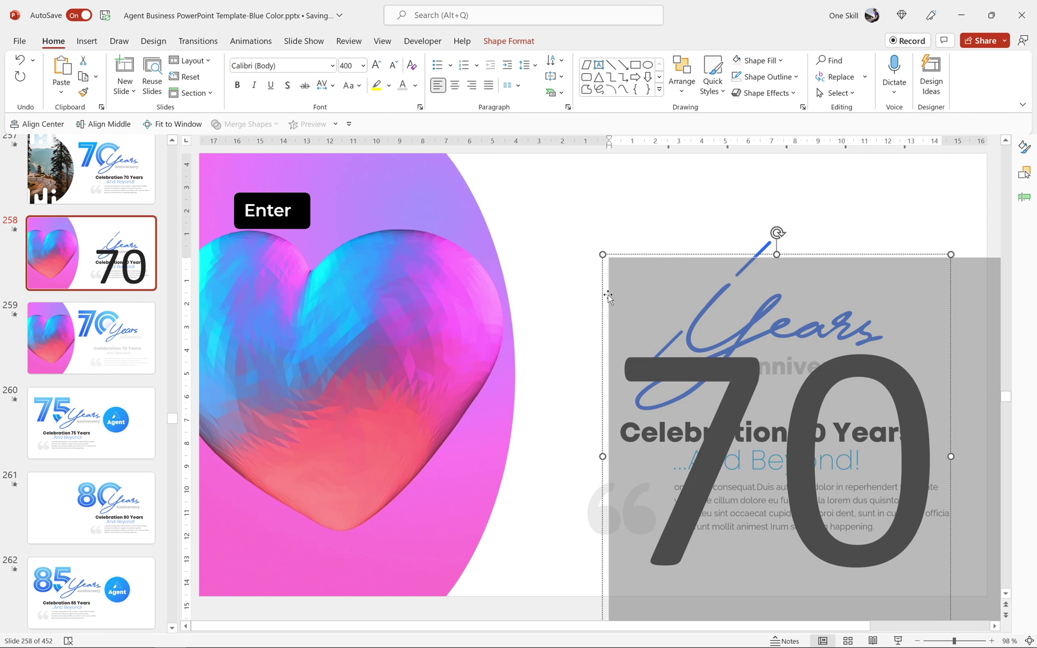
{"action": "left_click_drag", "start_coordinate": [603, 310], "coordinate": [404, 175]}
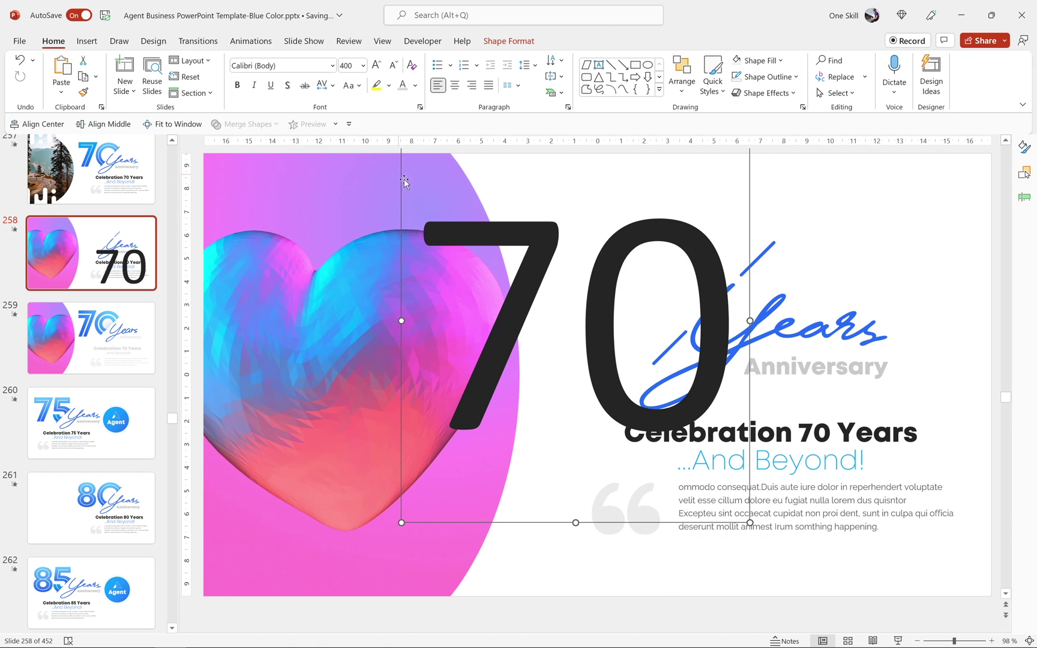
Change the 70's font to K22 Plural and move it up beside the Years script.
{"action": "left_click", "coordinate": [303, 66]}
{"action": "type", "text": "K2"}
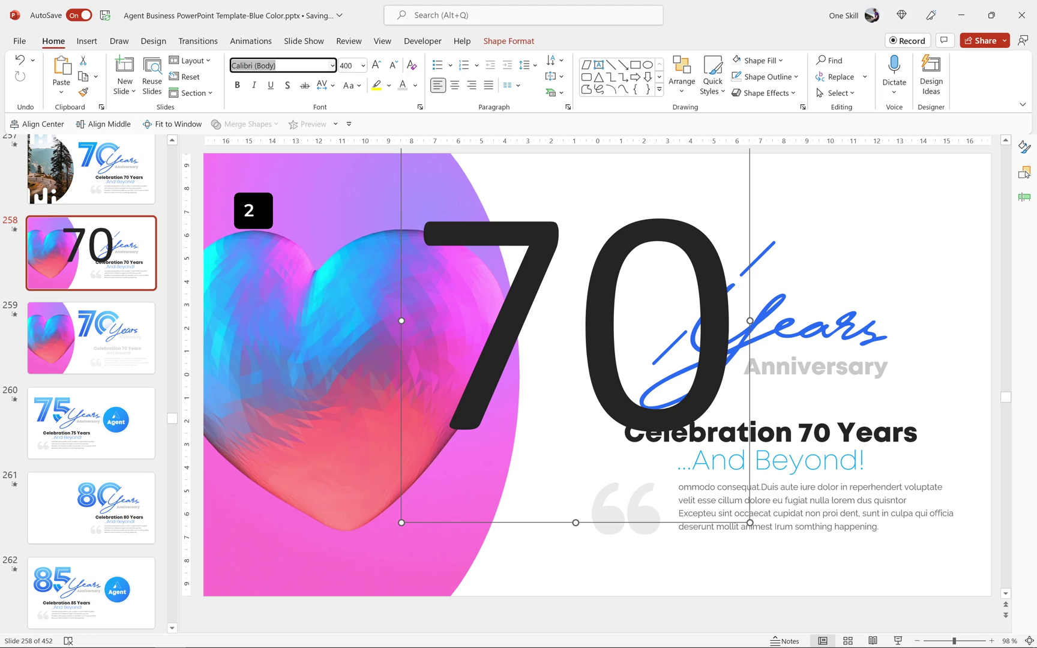
{"action": "type", "text": "2"}
{"action": "key", "text": "Return"}
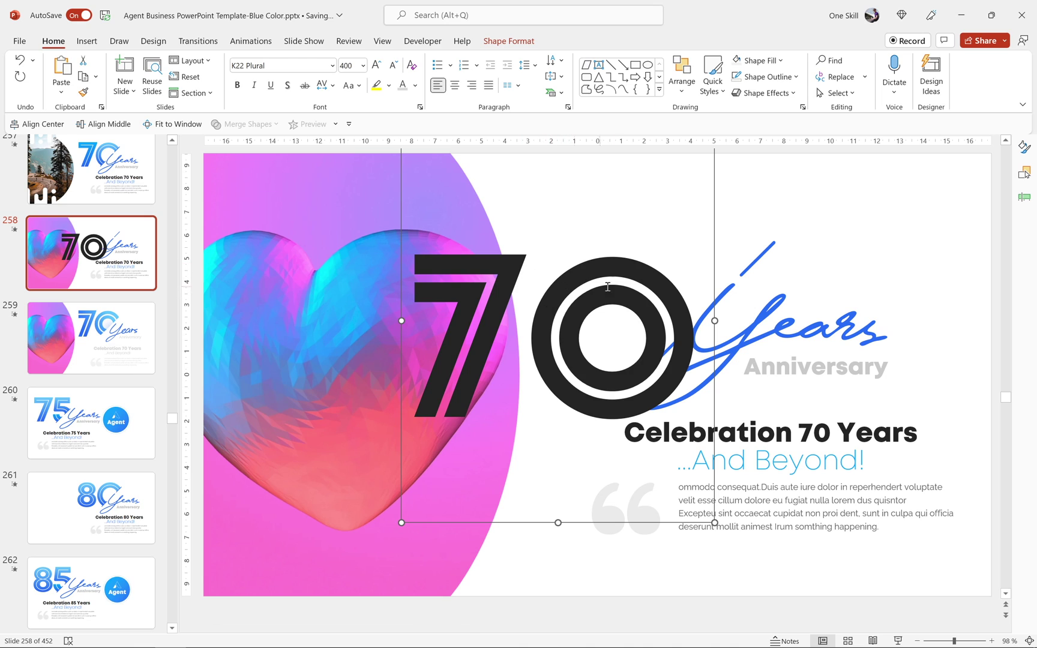
{"action": "left_click_drag", "start_coordinate": [714, 272], "coordinate": [730, 221]}
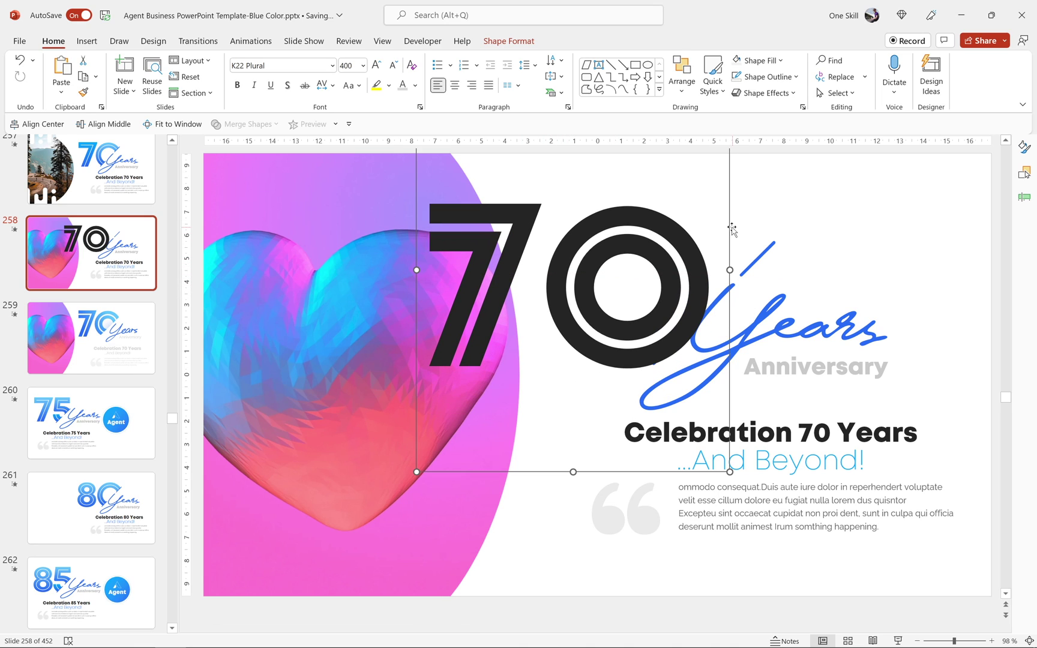
Condense the 70's character spacing by 20 pt.
{"action": "left_click", "coordinate": [327, 85]}
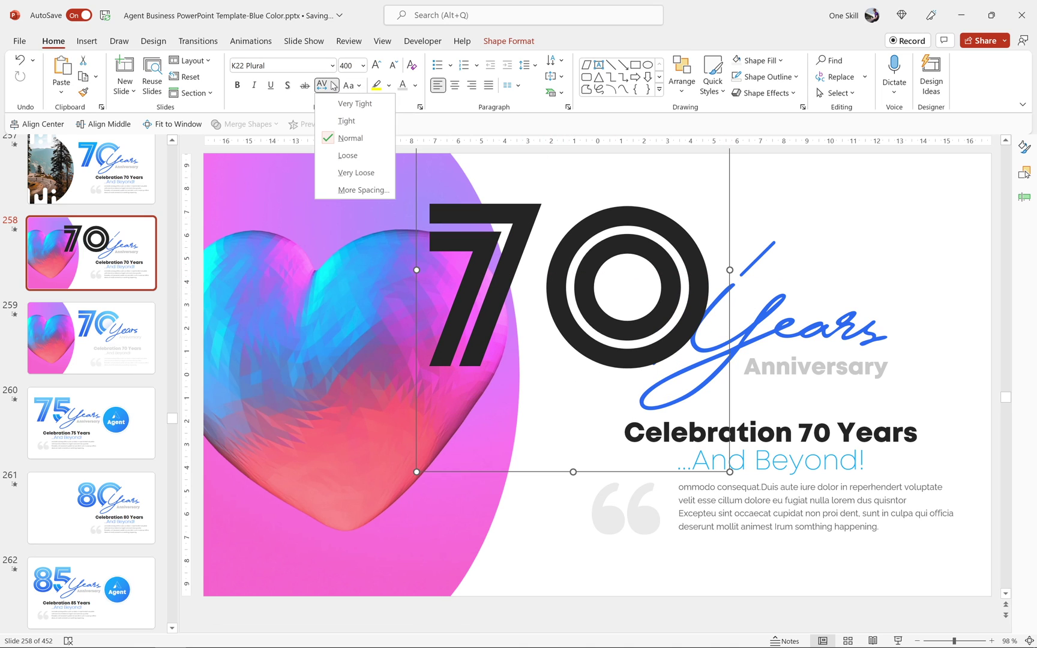
{"action": "left_click", "coordinate": [350, 106]}
{"action": "left_click", "coordinate": [331, 85]}
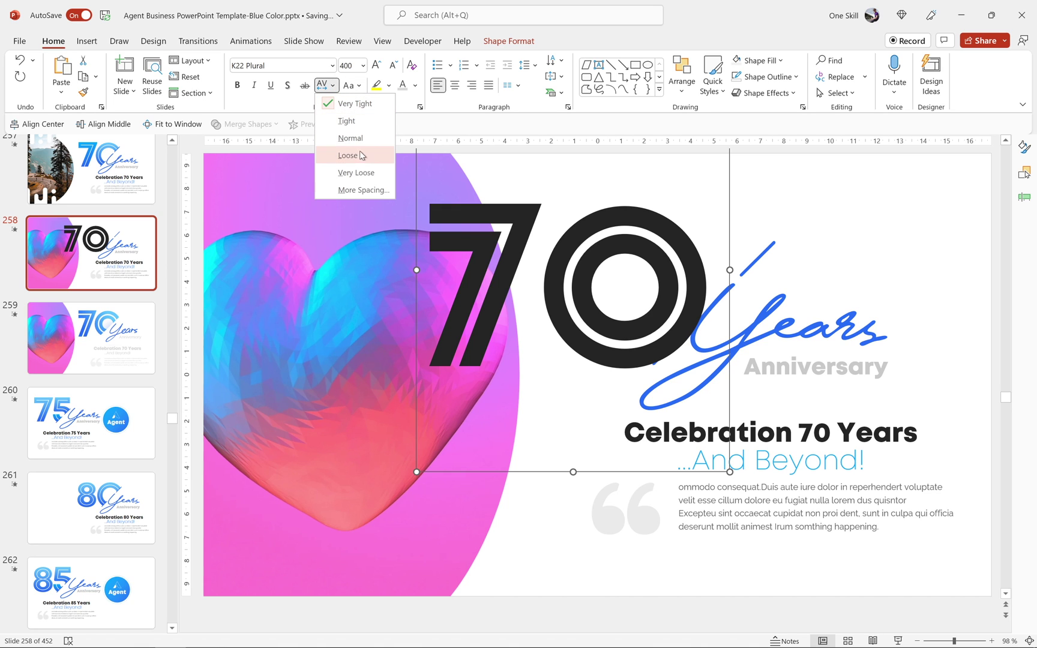
{"action": "left_click", "coordinate": [370, 189]}
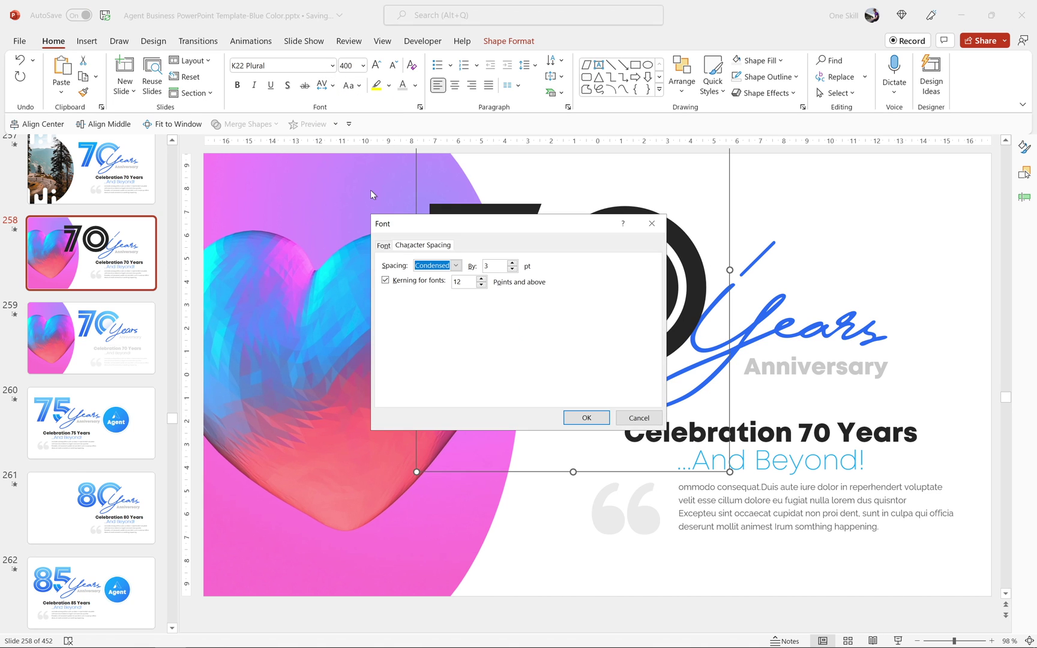
{"action": "left_click_drag", "start_coordinate": [515, 211], "coordinate": [552, 345]}
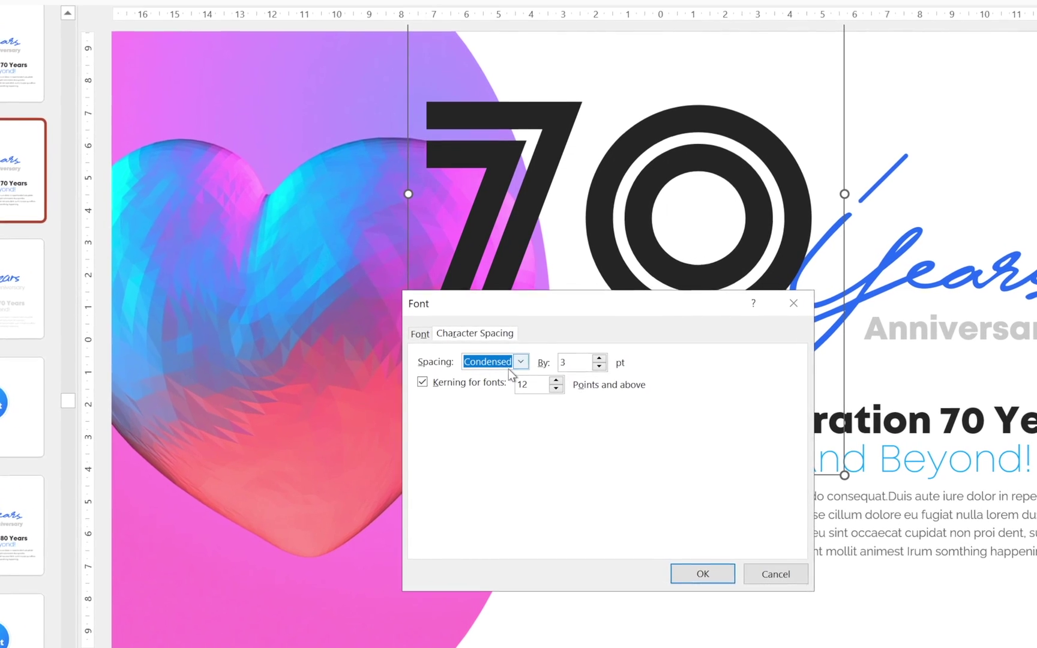
{"action": "left_click", "coordinate": [542, 391]}
{"action": "key", "text": "BackSpace"}
{"action": "type", "text": "20"}
{"action": "left_click", "coordinate": [705, 574]}
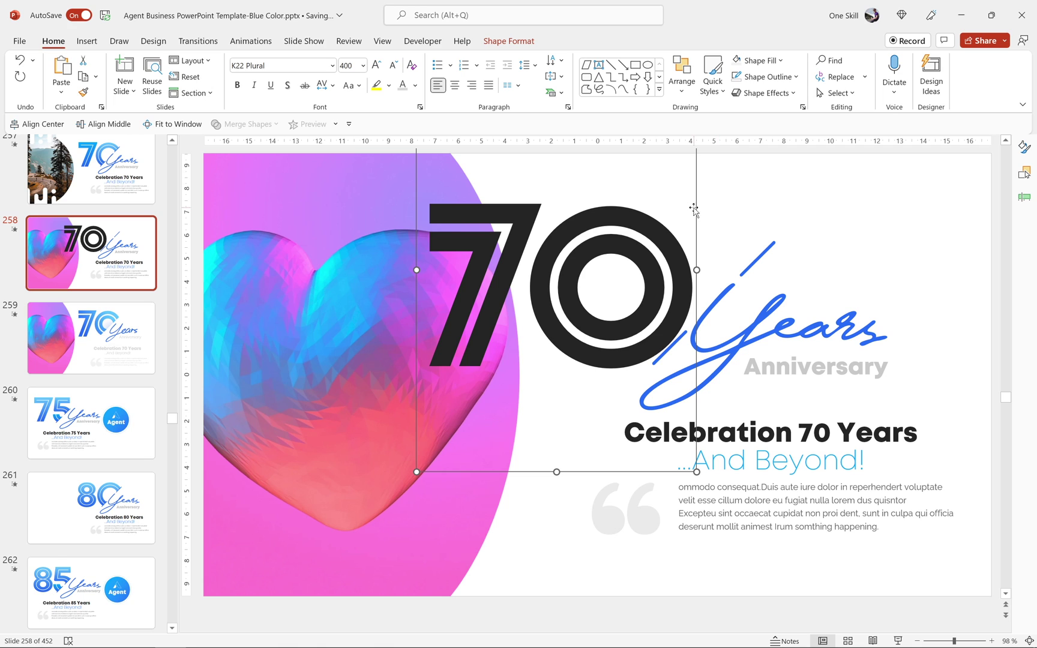
{"action": "scroll", "coordinate": [816, 258], "scroll_direction": "down", "scroll_amount": 2, "text": "ctrl"}
Give the 70's text a gradient fill with a cyan-blue first stop.
{"action": "left_click", "coordinate": [1023, 147]}
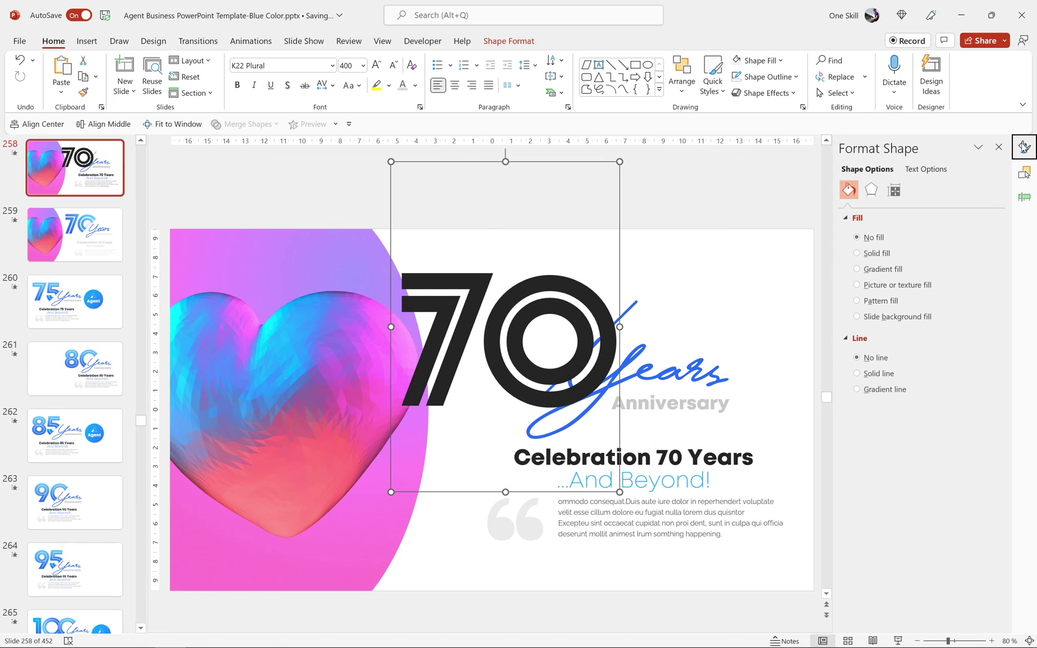
{"action": "left_click", "coordinate": [925, 170]}
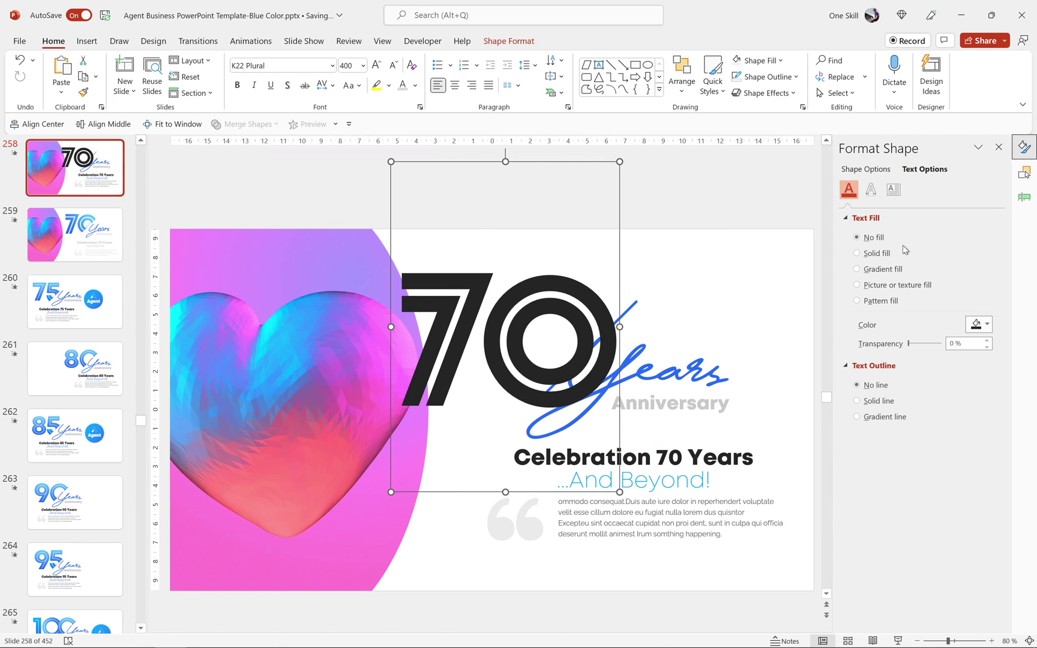
{"action": "left_click", "coordinate": [857, 269]}
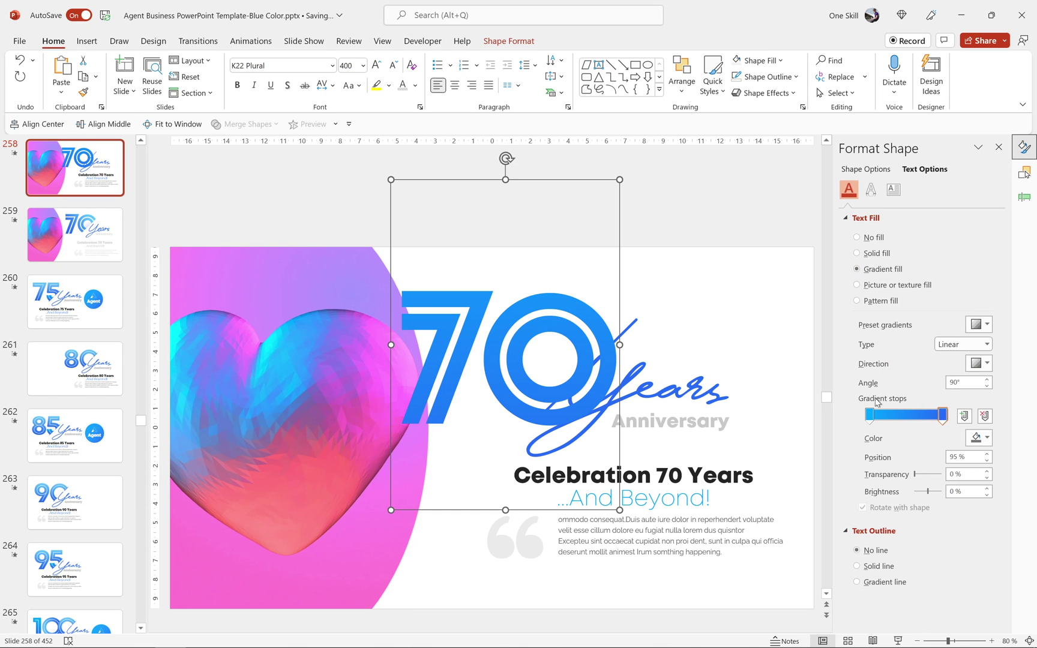
{"action": "left_click", "coordinate": [987, 438]}
{"action": "left_click", "coordinate": [984, 561]}
{"action": "left_click", "coordinate": [987, 438]}
{"action": "left_click", "coordinate": [984, 561]}
Move the first gradient stop to about 32% and angle the gradient at 315°.
{"action": "left_click_drag", "start_coordinate": [870, 415], "coordinate": [913, 414]}
{"action": "left_click", "coordinate": [980, 363]}
{"action": "left_click", "coordinate": [897, 440]}
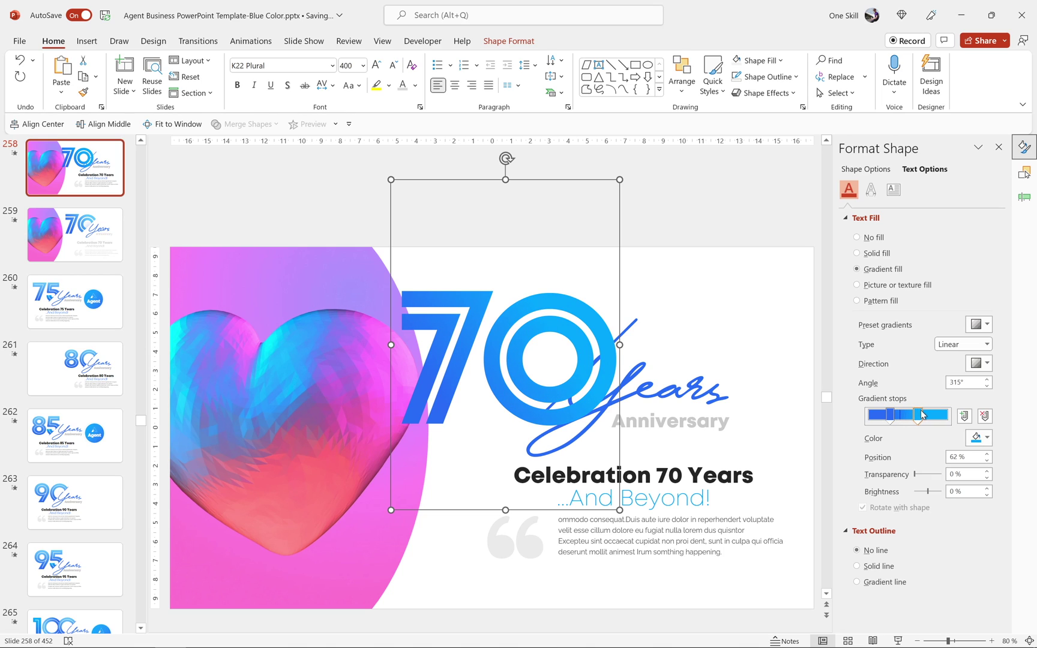
{"action": "left_click", "coordinate": [665, 219]}
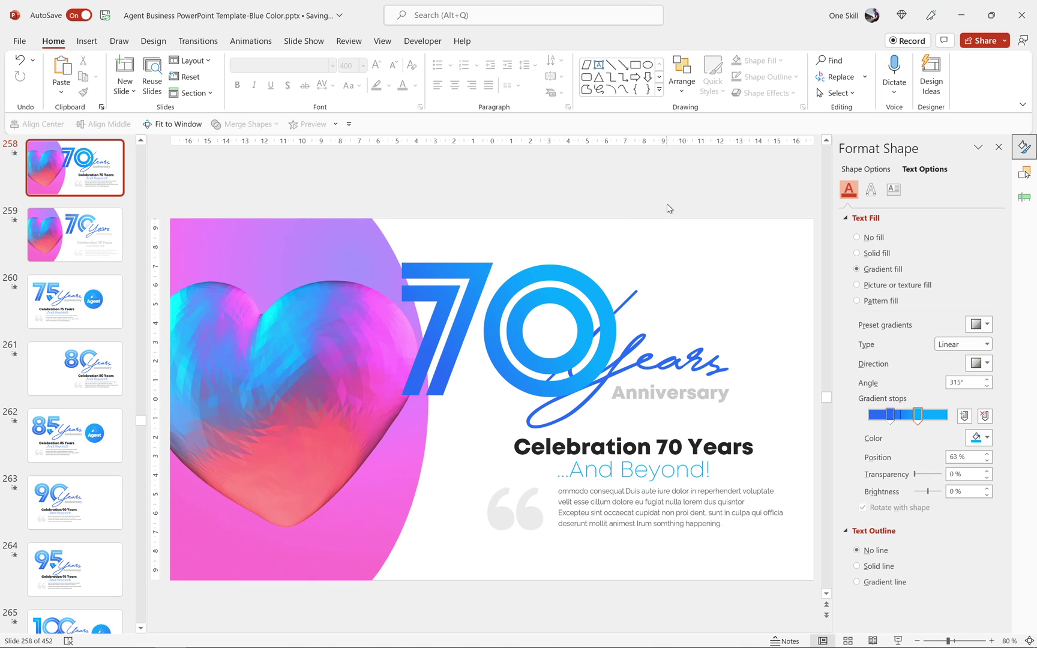
{"action": "left_click", "coordinate": [1024, 147]}
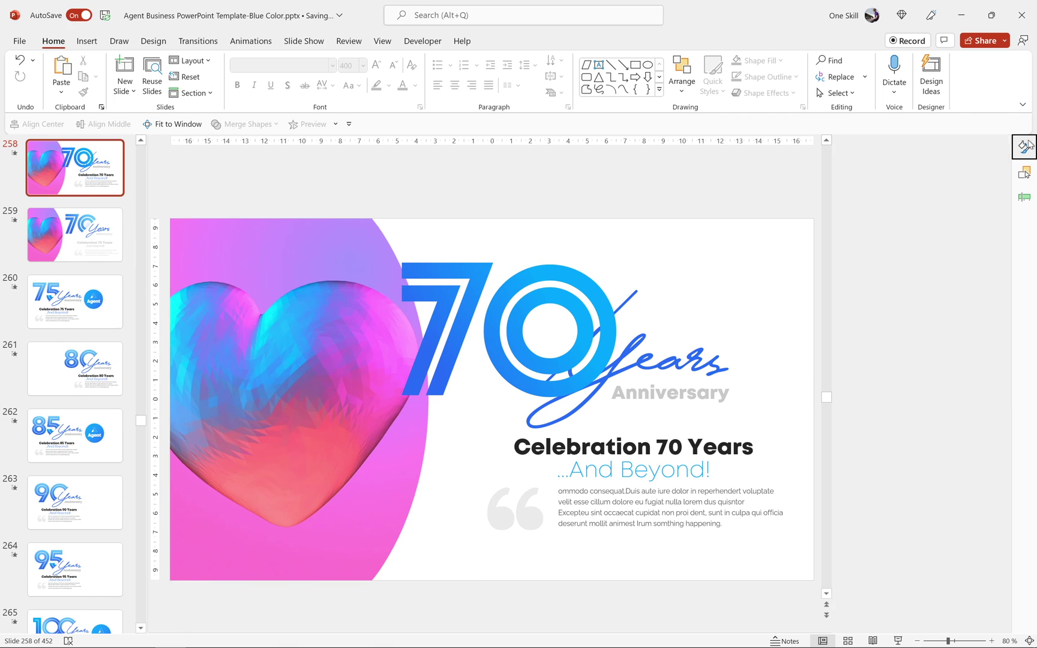
Place the 70 text box just left of the Years script.
{"action": "left_click", "coordinate": [682, 277]}
{"action": "left_click", "coordinate": [724, 291]}
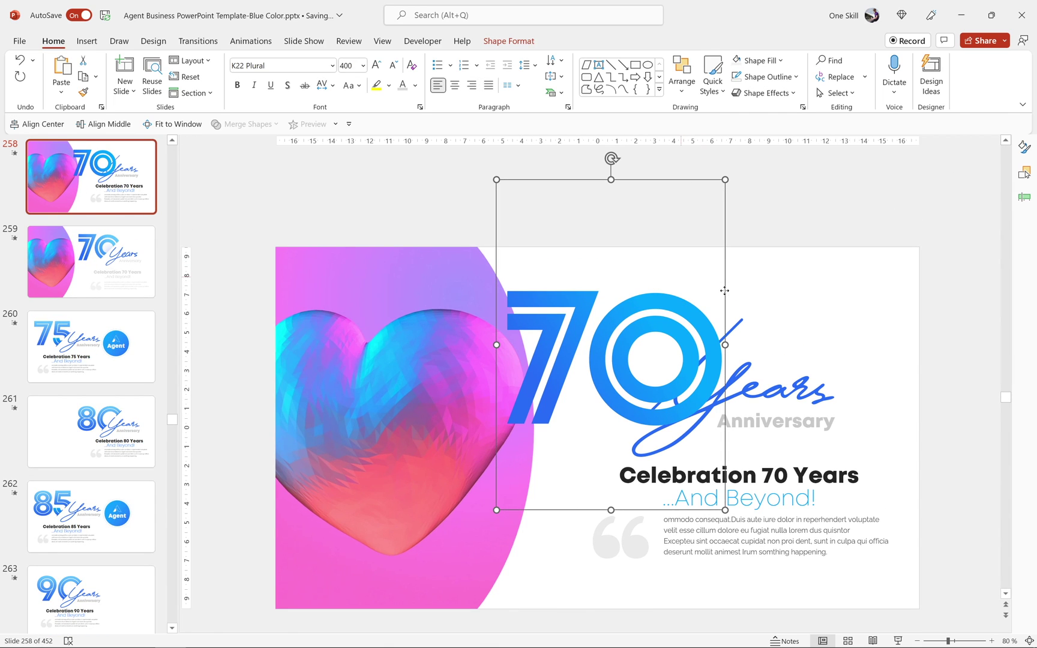
{"action": "left_click_drag", "start_coordinate": [725, 302], "coordinate": [979, 283]}
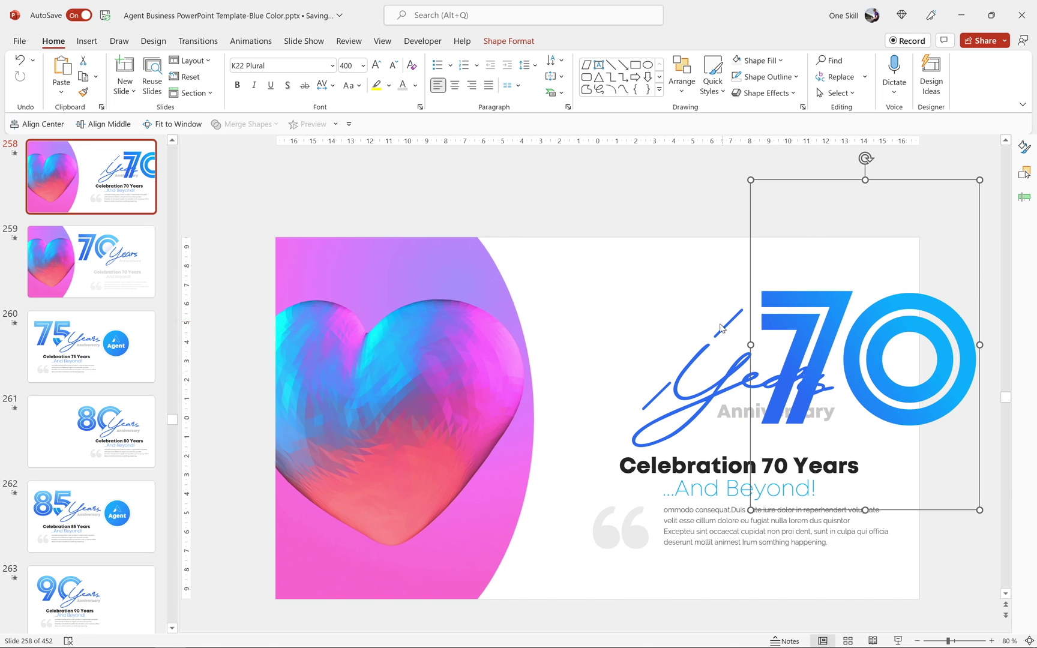
{"action": "left_click_drag", "start_coordinate": [980, 247], "coordinate": [659, 273]}
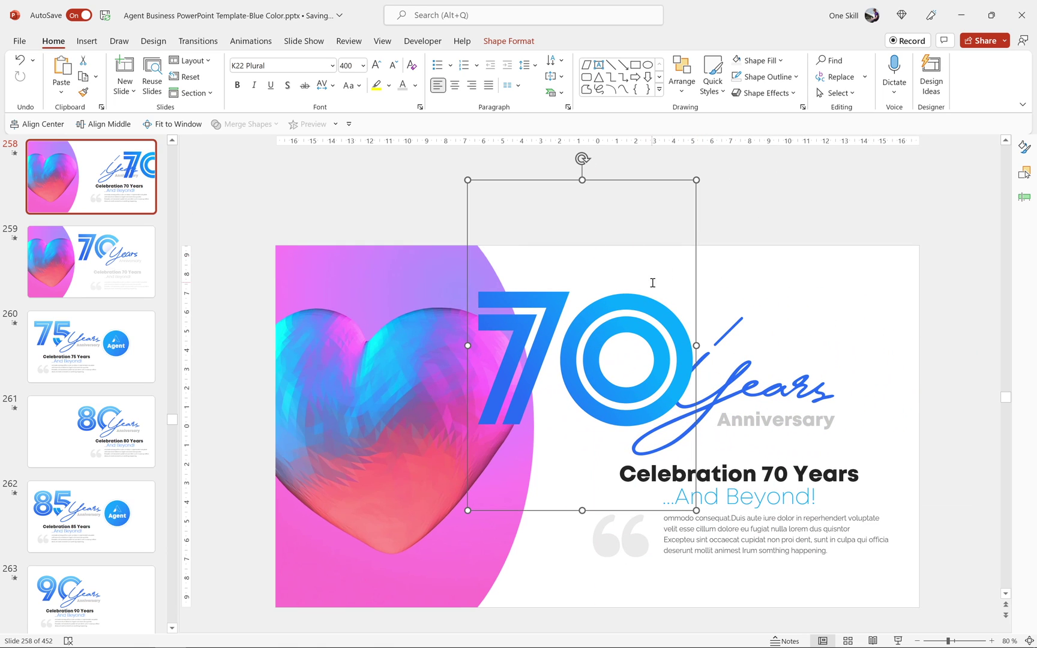
Preview slide 259's animations twice, then return to slide 258.
{"action": "left_click", "coordinate": [123, 264]}
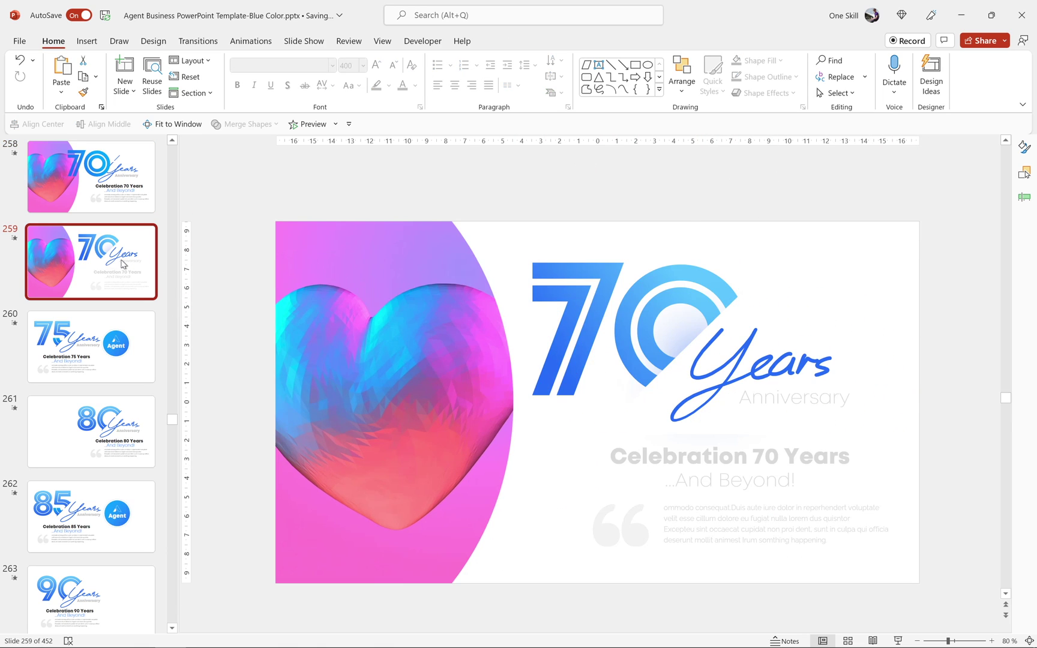
{"action": "left_click", "coordinate": [307, 124]}
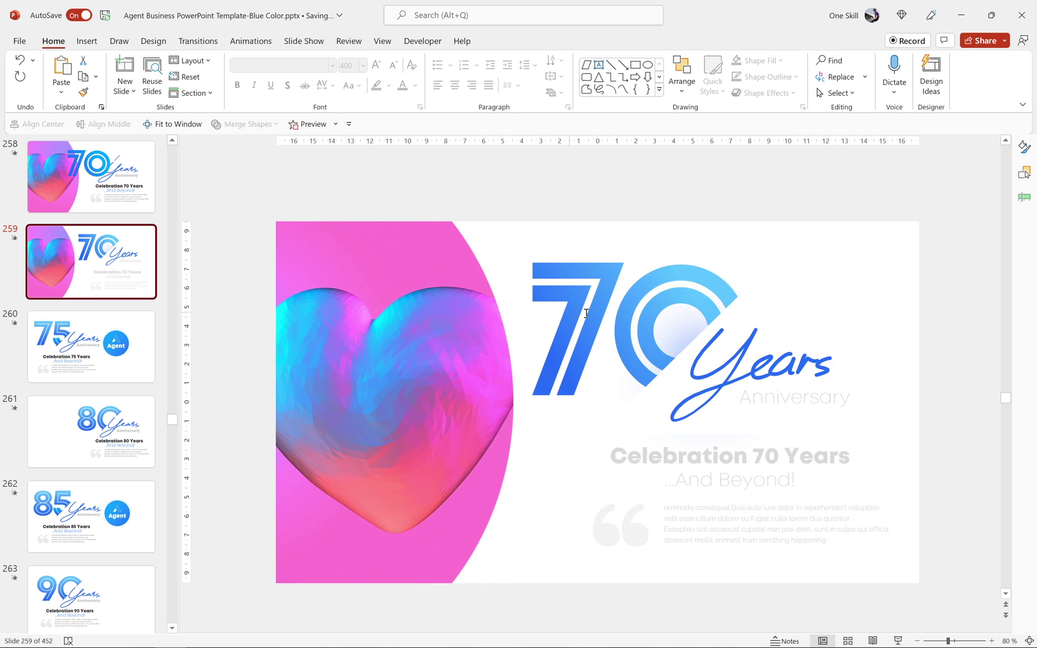
{"action": "left_click", "coordinate": [306, 126]}
{"action": "key", "text": "Up"}
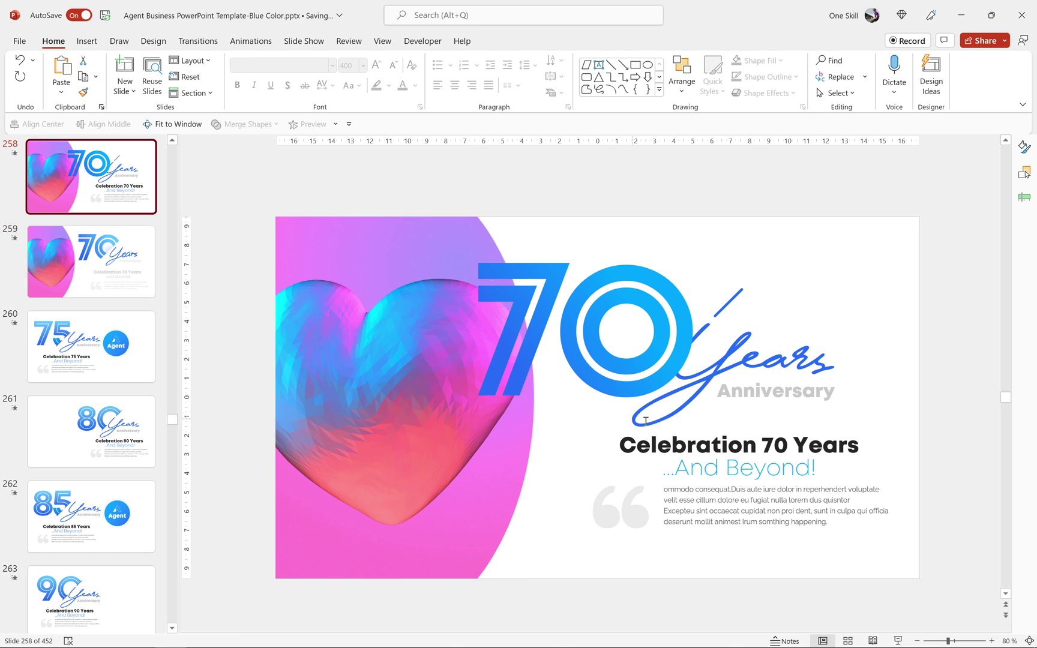
Move the 70 up-left over the heart and draw a parallelogram on the slide's right.
{"action": "left_click", "coordinate": [652, 286]}
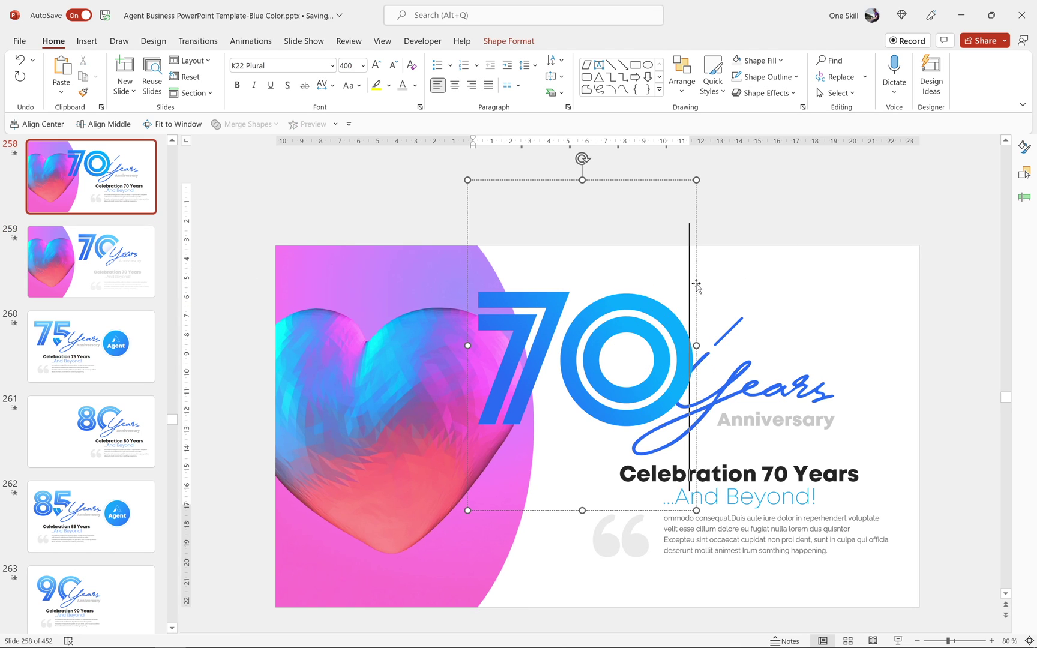
{"action": "left_click_drag", "start_coordinate": [694, 296], "coordinate": [558, 201]}
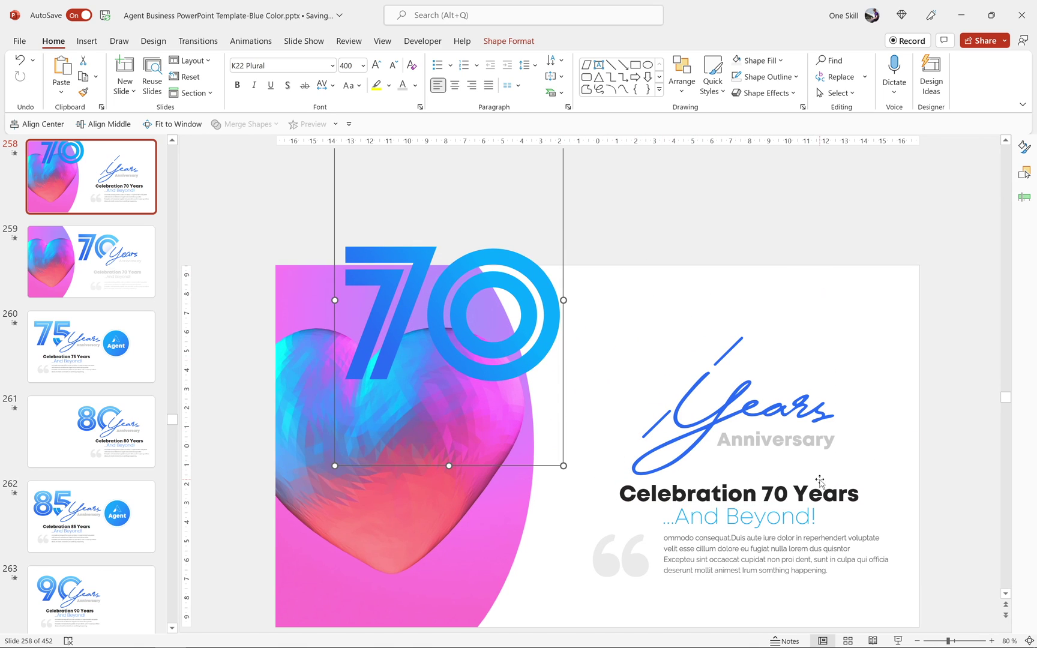
{"action": "left_click", "coordinate": [87, 41]}
{"action": "left_click", "coordinate": [236, 94]}
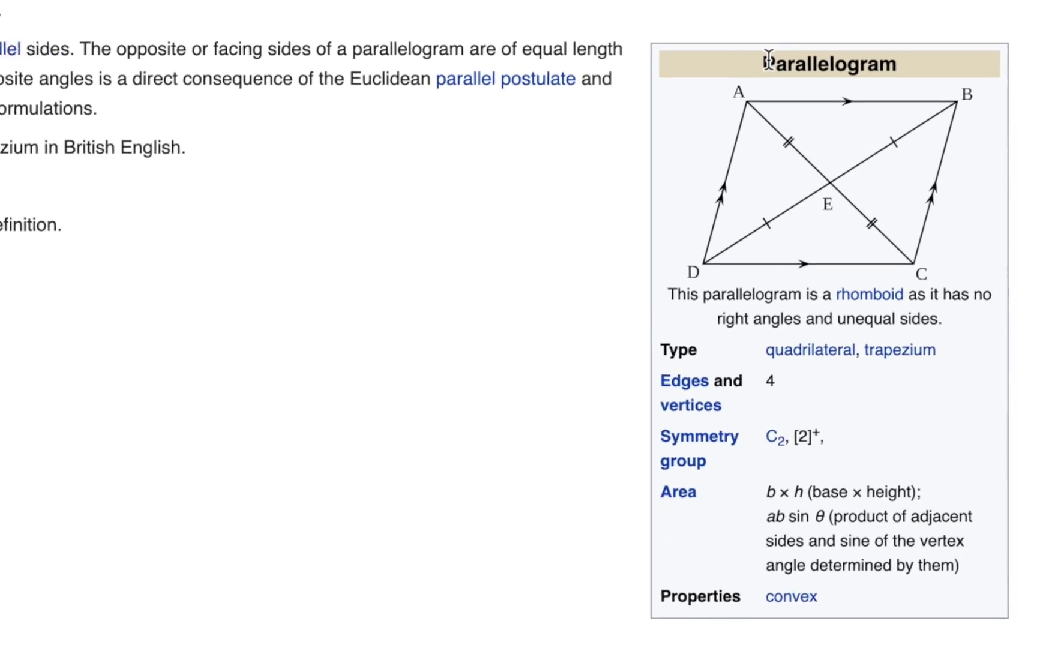
{"action": "left_click_drag", "start_coordinate": [759, 60], "coordinate": [904, 51]}
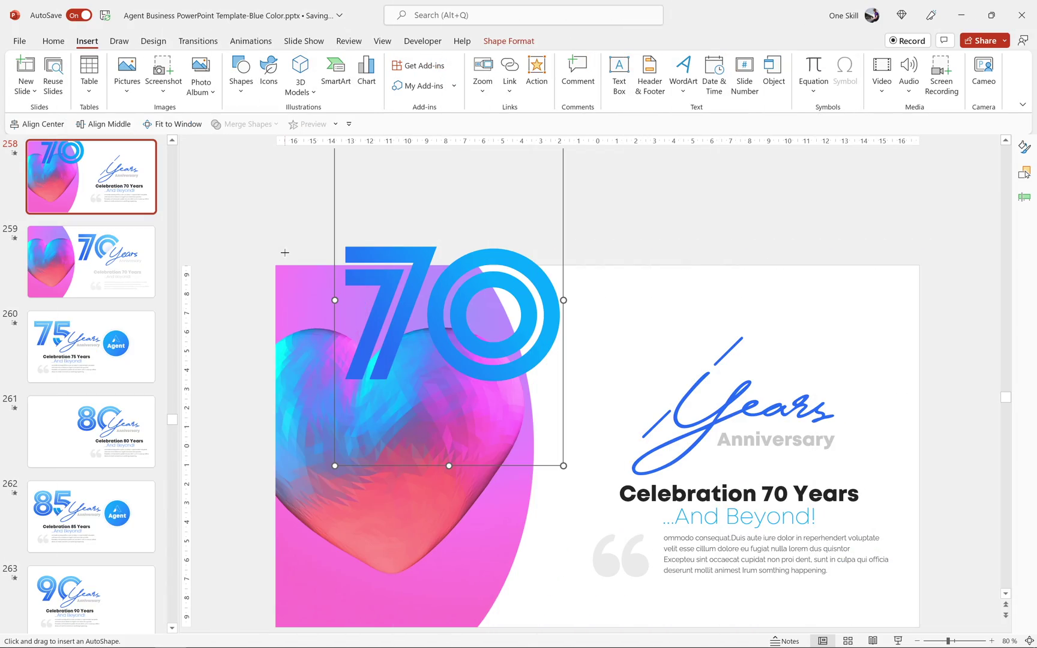
{"action": "left_click_drag", "start_coordinate": [675, 226], "coordinate": [889, 427]}
Widen the parallelogram to 22,02 cm, steepen its slant, and place it behind Years.
{"action": "left_click_drag", "start_coordinate": [941, 642], "coordinate": [936, 640]}
{"action": "left_click_drag", "start_coordinate": [757, 324], "coordinate": [868, 328]}
{"action": "left_click_drag", "start_coordinate": [792, 324], "coordinate": [742, 311]}
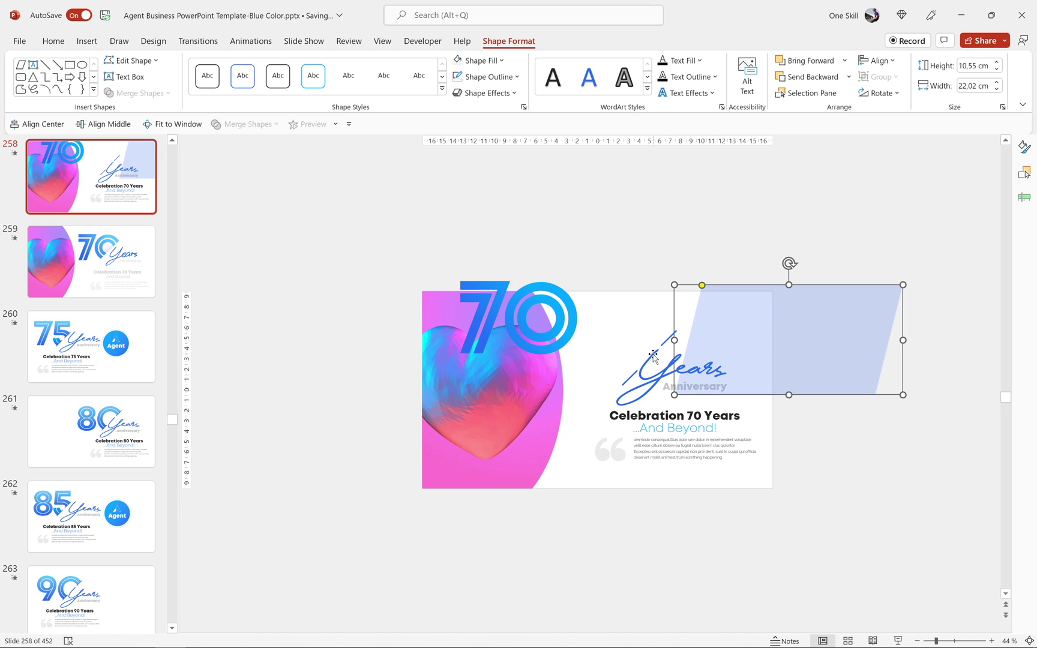
{"action": "left_click_drag", "start_coordinate": [703, 285], "coordinate": [778, 286]}
{"action": "left_click_drag", "start_coordinate": [783, 330], "coordinate": [729, 338]}
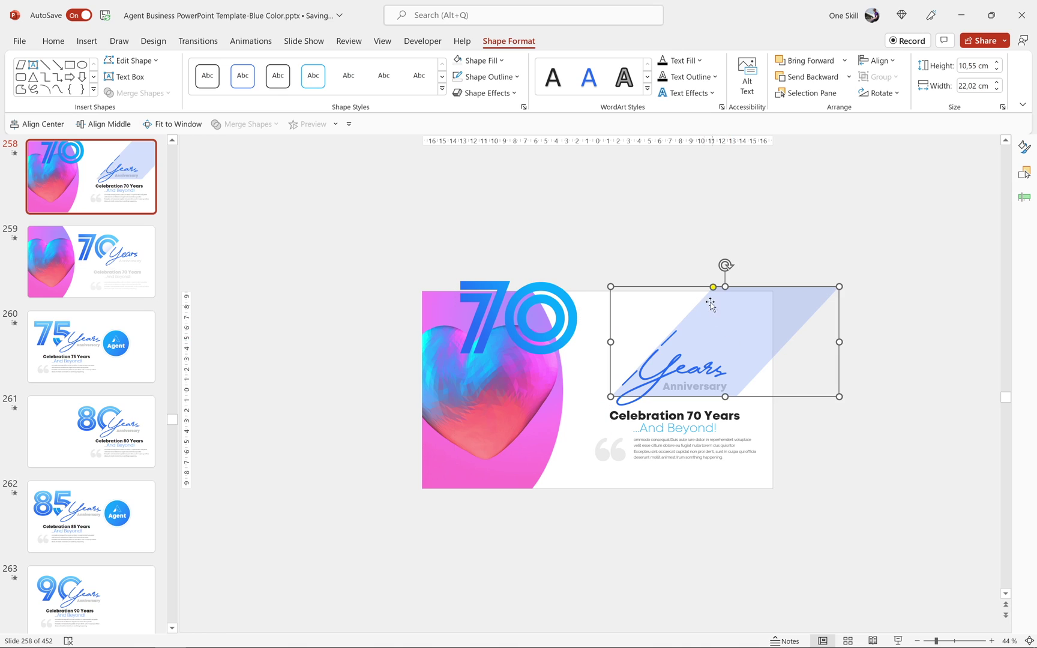
{"action": "left_click", "coordinate": [724, 294]}
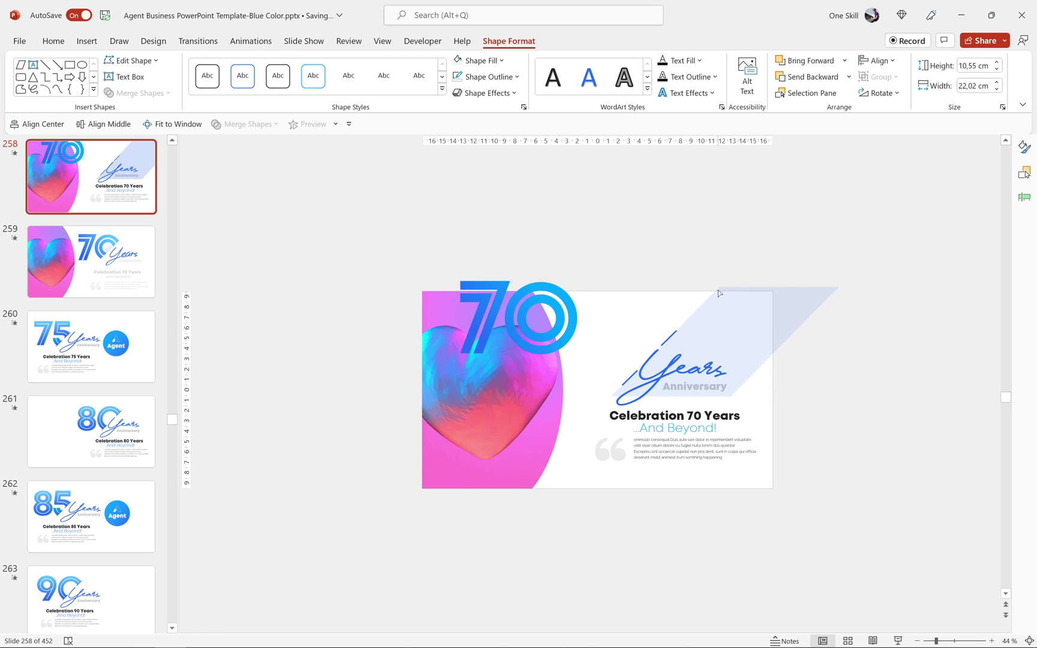
{"action": "left_click", "coordinate": [719, 293]}
Stretch the parallelogram to 28,95 cm wide and zoom the slide to 70%.
{"action": "left_click_drag", "start_coordinate": [839, 341], "coordinate": [911, 342]}
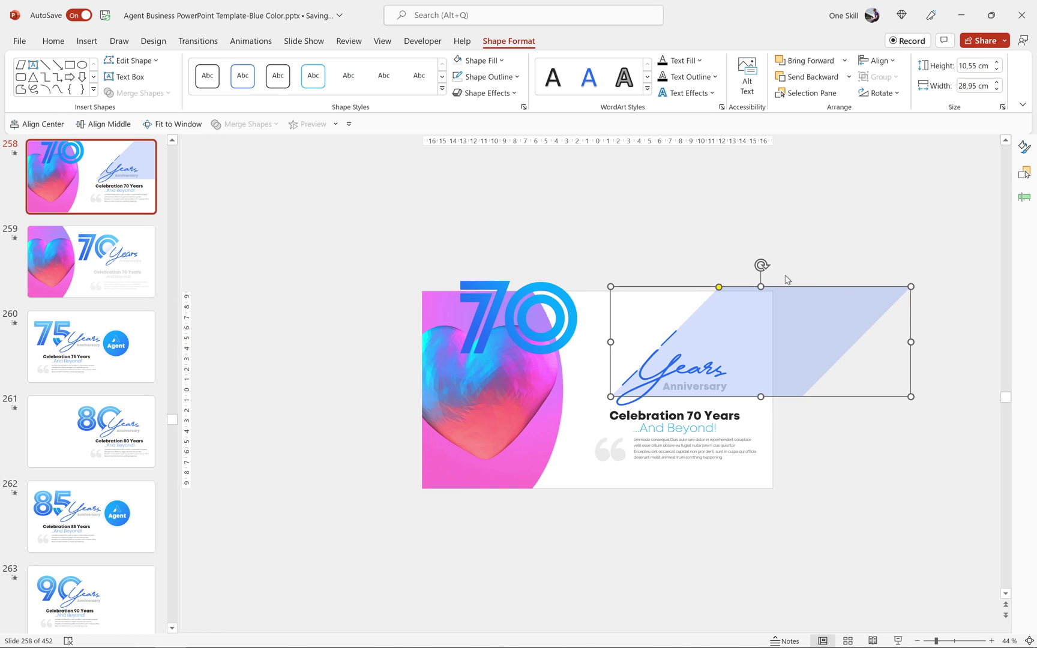
{"action": "left_click", "coordinate": [702, 265]}
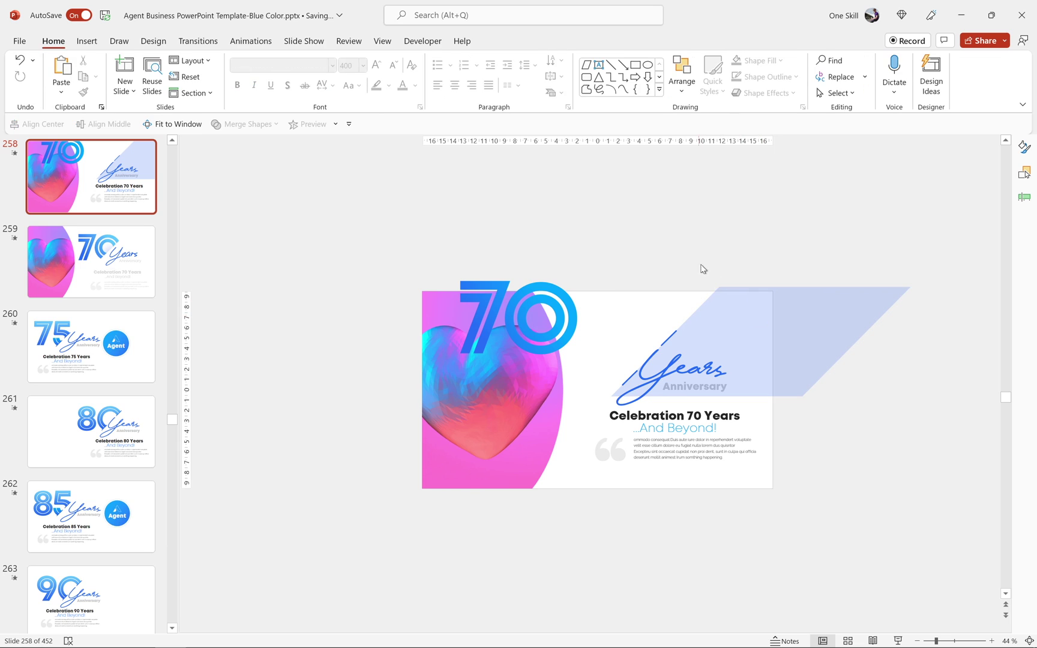
{"action": "left_click_drag", "start_coordinate": [938, 642], "coordinate": [946, 641]}
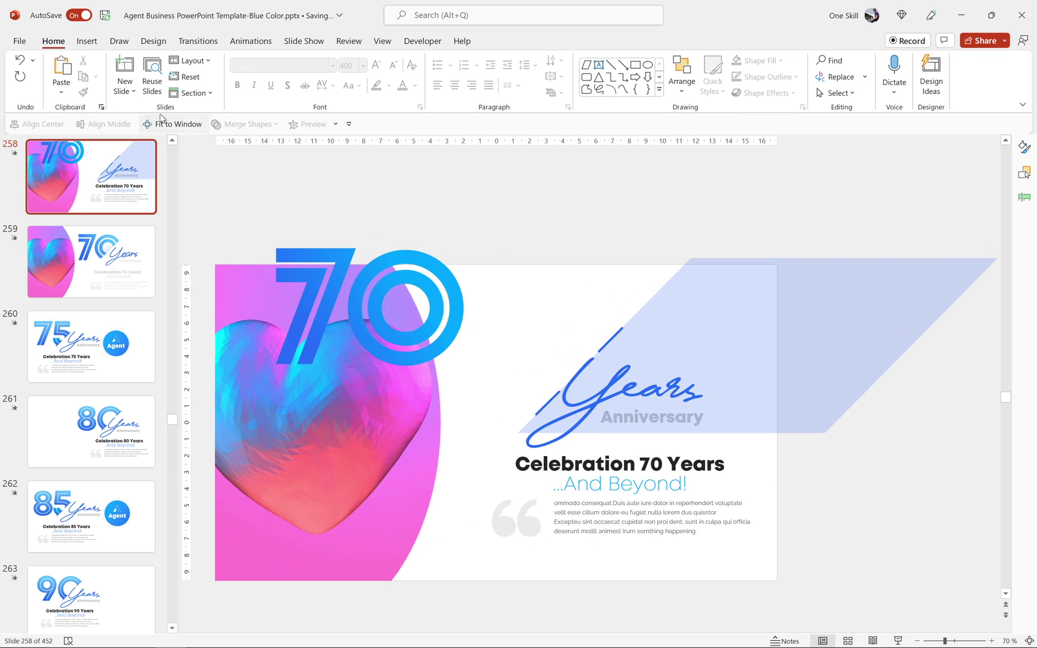
Draw a rectangle covering the slide's upper right area.
{"action": "left_click", "coordinate": [89, 42]}
{"action": "left_click", "coordinate": [241, 69]}
{"action": "left_click", "coordinate": [285, 131]}
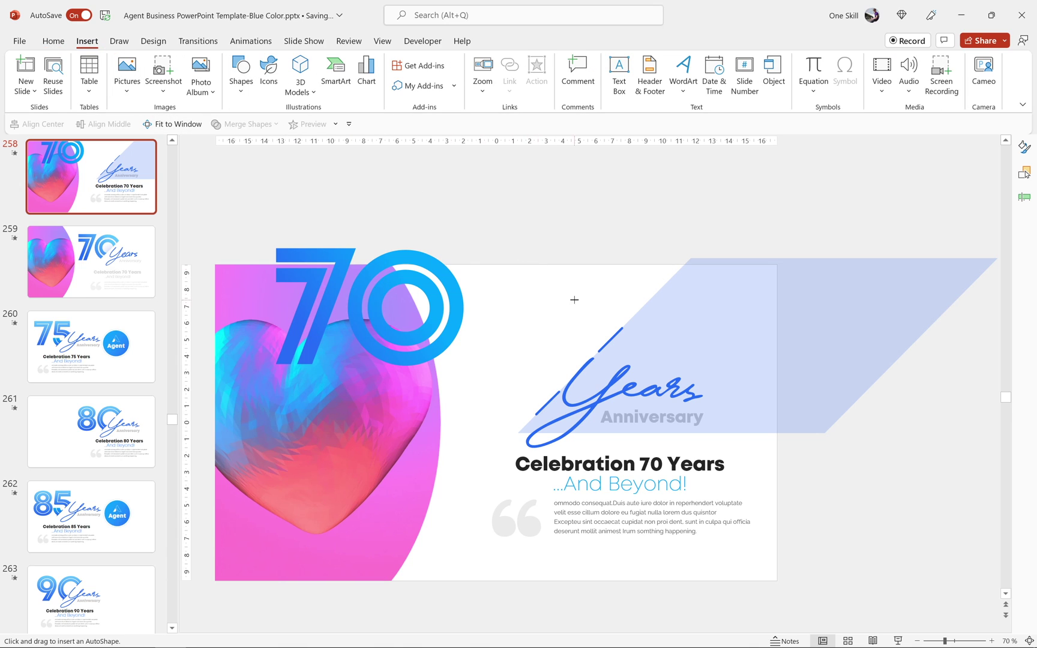
{"action": "left_click_drag", "start_coordinate": [471, 484], "coordinate": [777, 265]}
{"action": "left_click", "coordinate": [754, 218]}
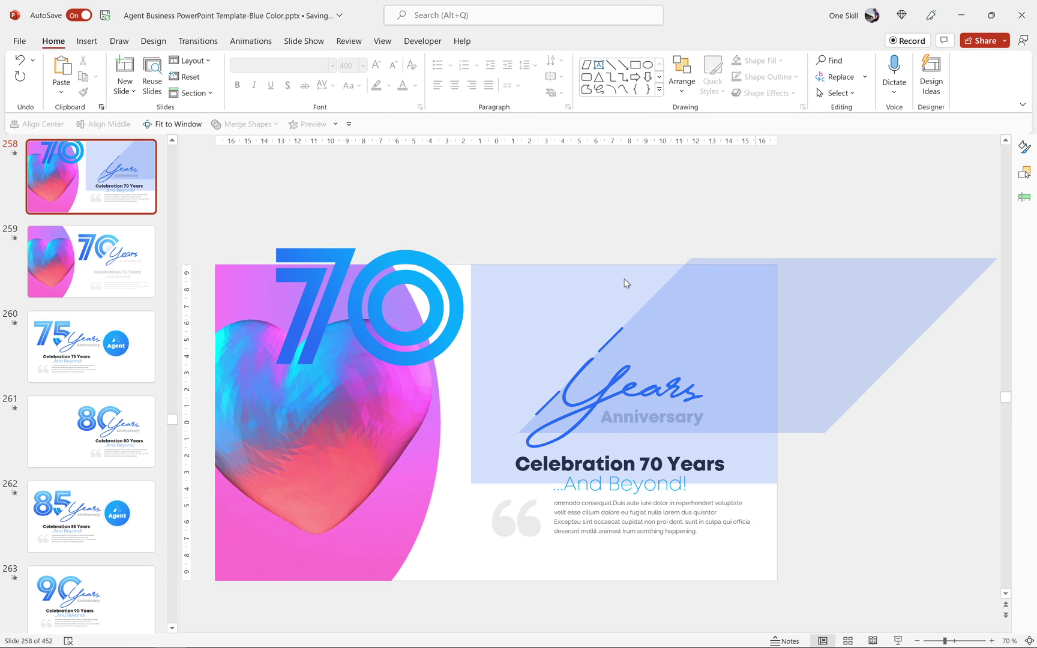
Intersect the rectangle and parallelogram to trim the shape at the slide edges.
{"action": "left_click", "coordinate": [591, 279]}
{"action": "left_click", "coordinate": [846, 289], "text": "shift"}
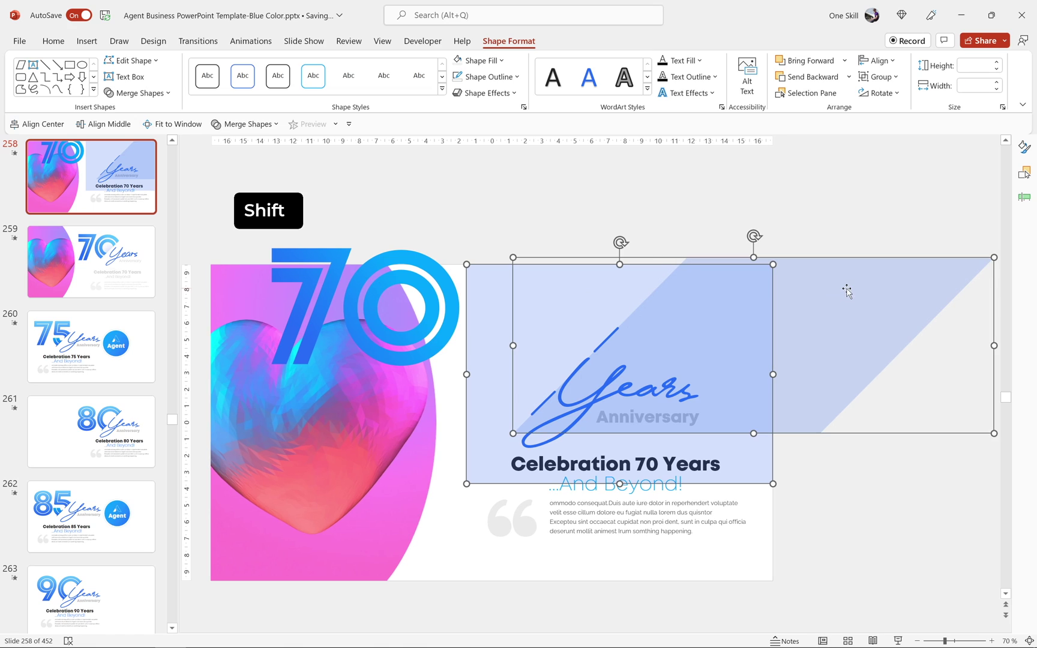
{"action": "left_click", "coordinate": [268, 125]}
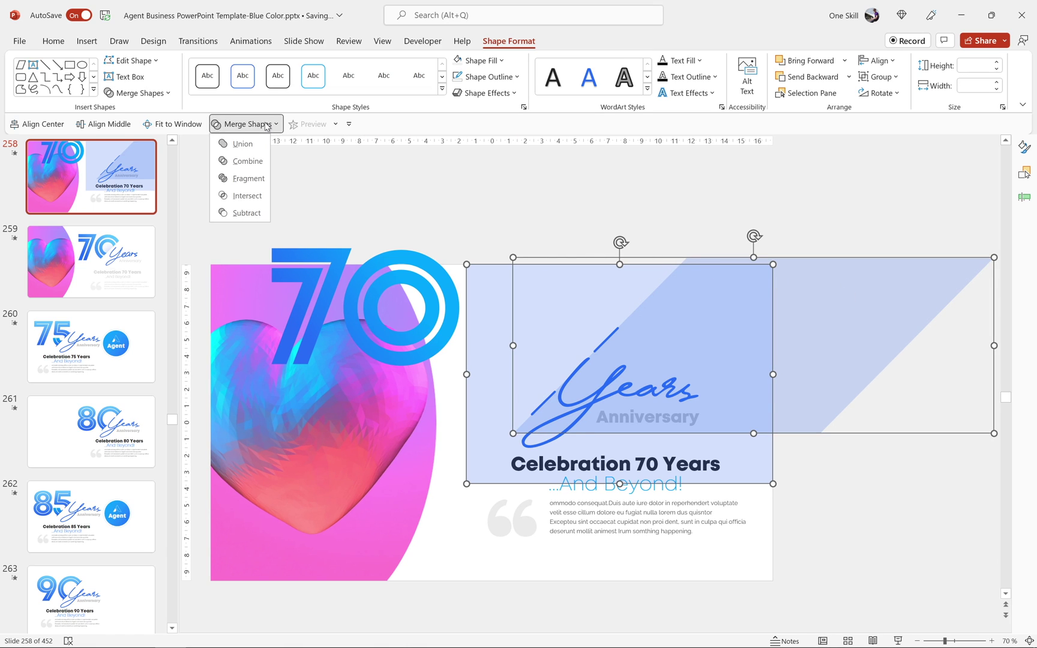
{"action": "left_click", "coordinate": [258, 198]}
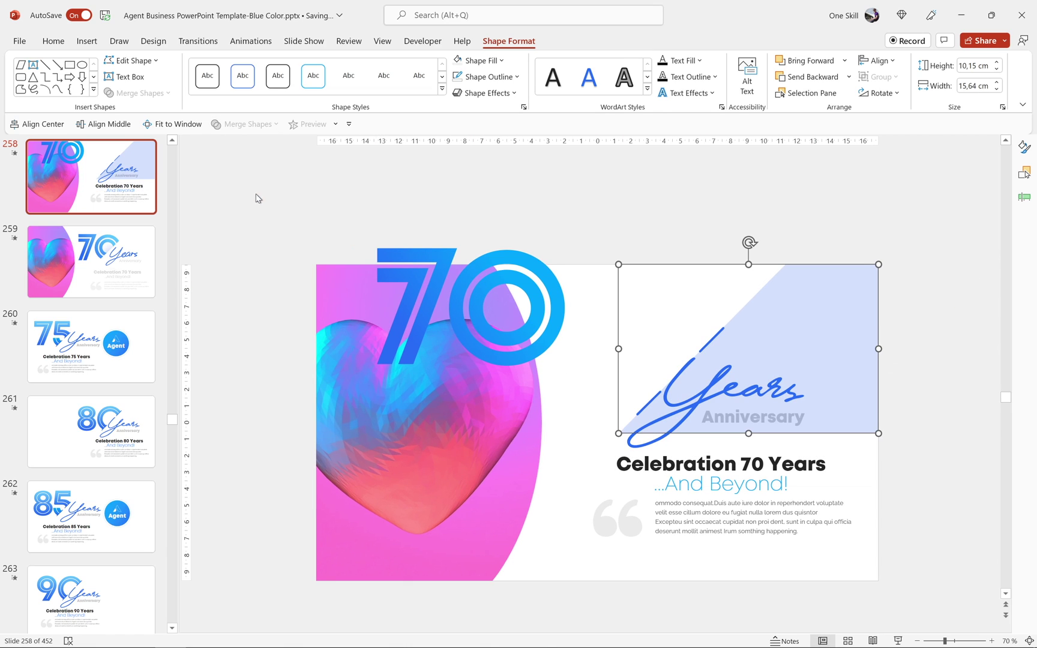
{"action": "left_click", "coordinate": [651, 229]}
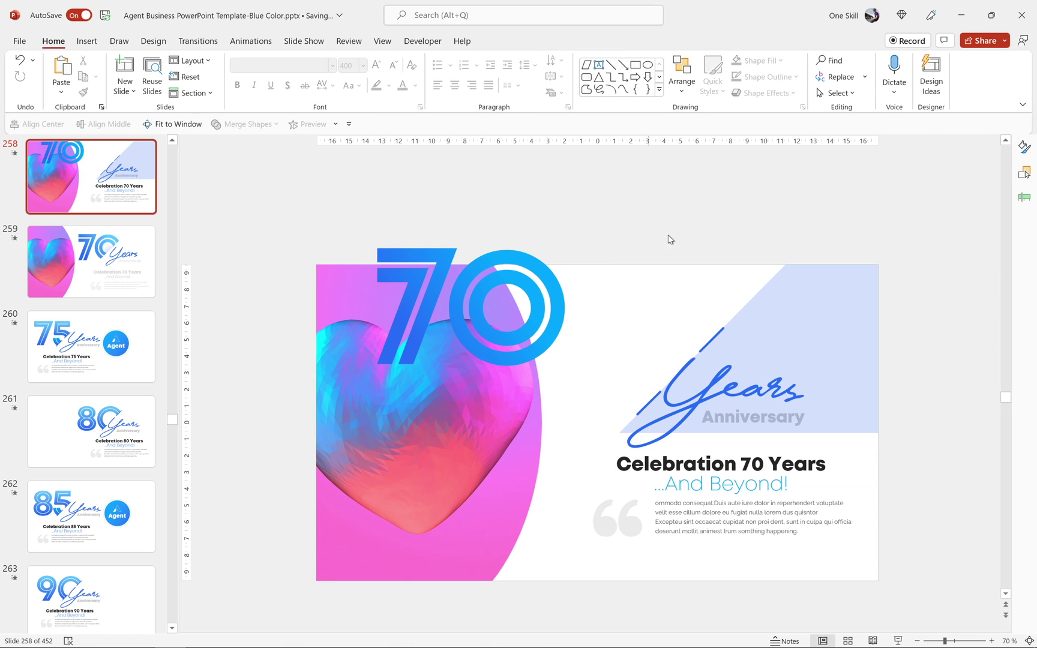
Make the trimmed light-blue shape's fill fully opaque.
{"action": "left_click", "coordinate": [796, 326]}
{"action": "left_click", "coordinate": [1024, 148]}
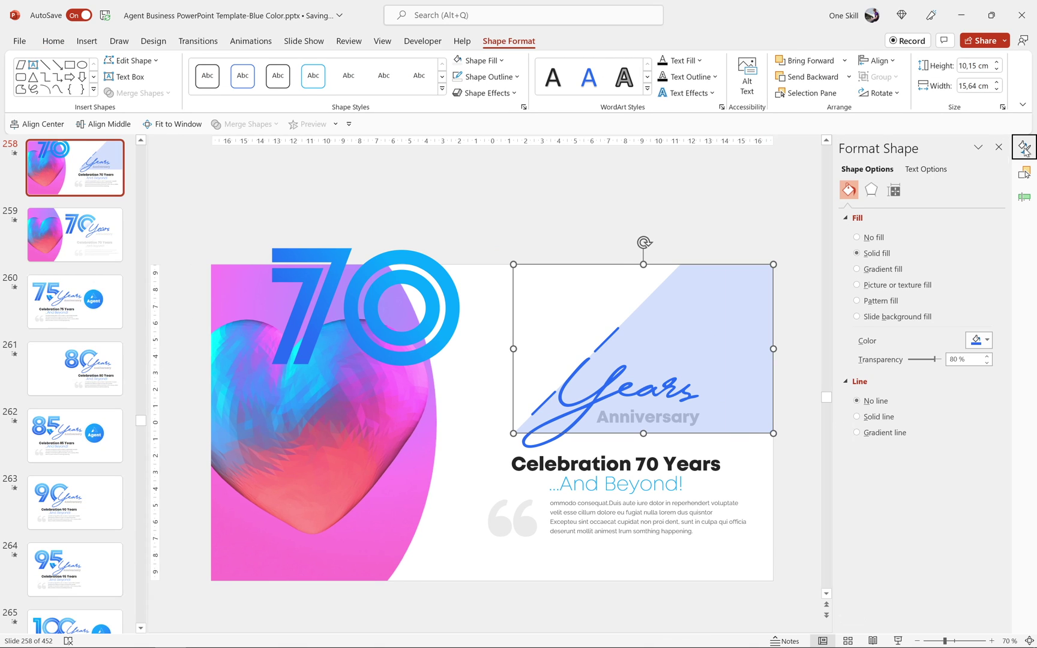
{"action": "left_click", "coordinate": [979, 340]}
{"action": "key", "text": "Escape"}
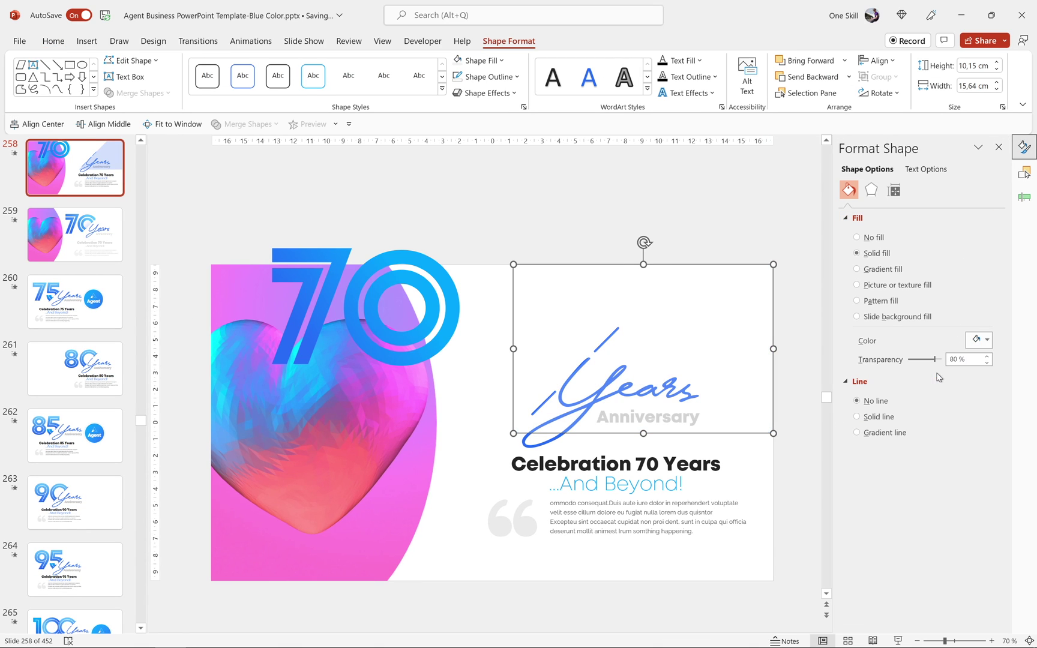
{"action": "left_click_drag", "start_coordinate": [934, 359], "coordinate": [909, 359]}
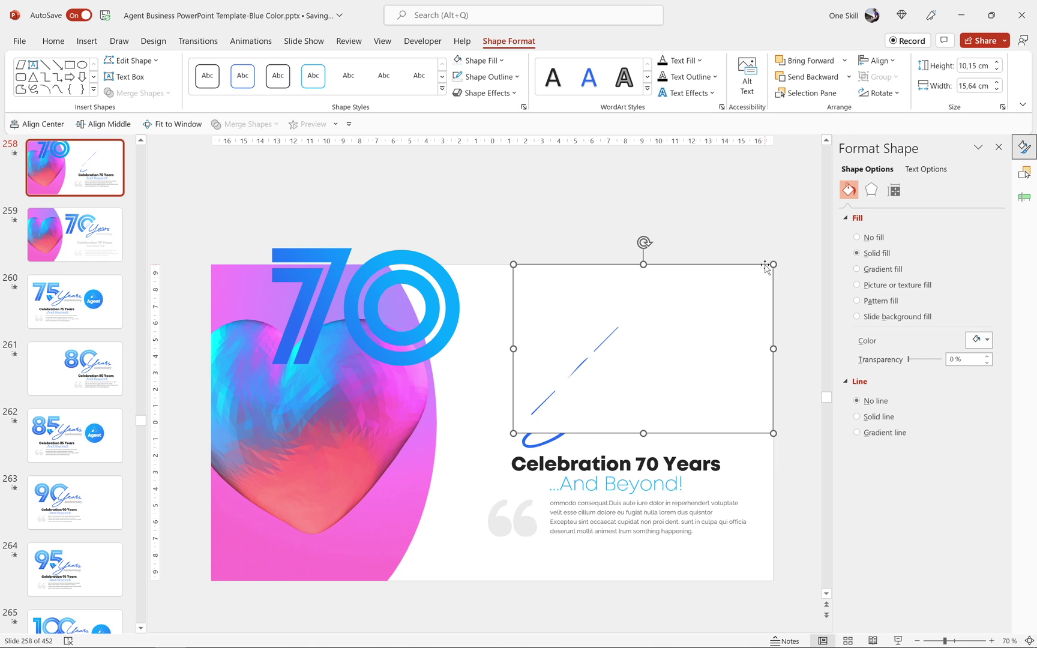
{"action": "left_click", "coordinate": [714, 185]}
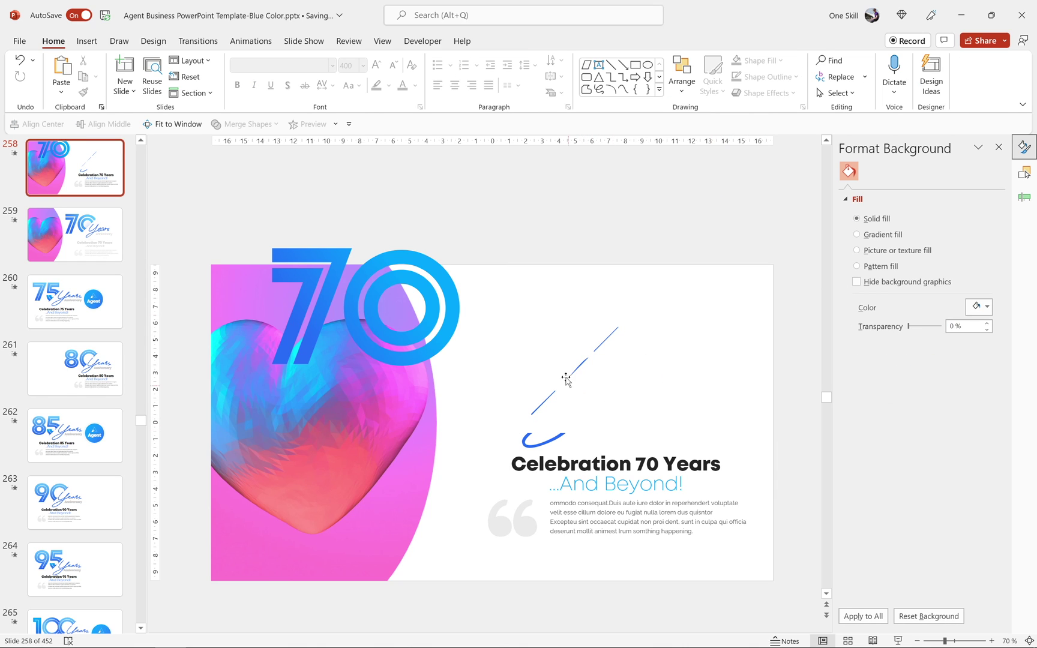
Bring the Years Anniversary text and its decorative shapes to the front.
{"action": "left_click_drag", "start_coordinate": [487, 237], "coordinate": [736, 456]}
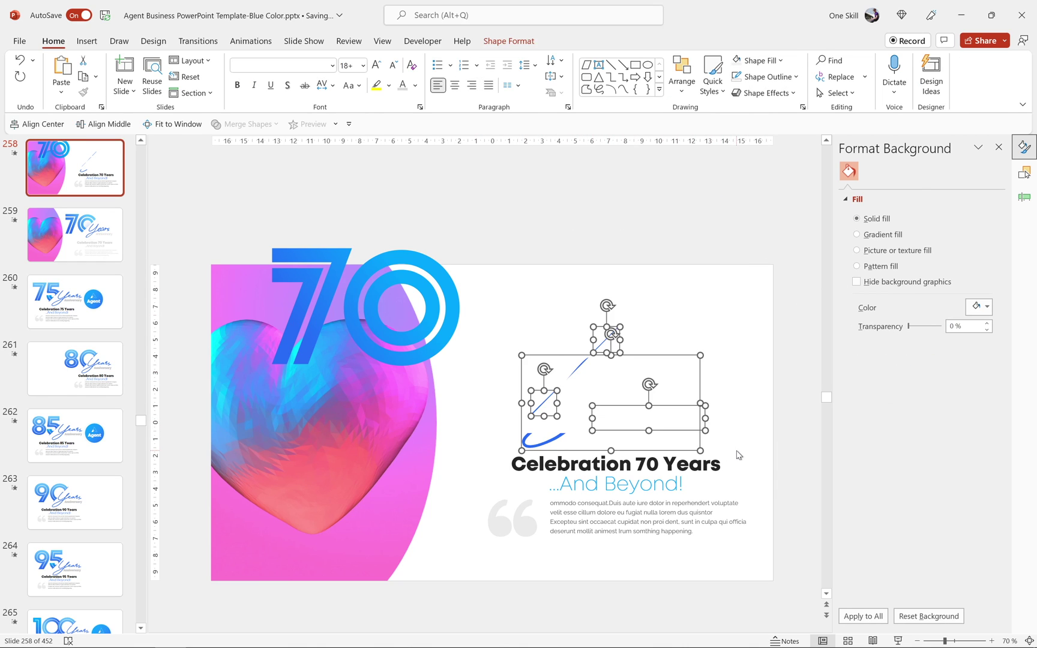
{"action": "left_click", "coordinate": [682, 84]}
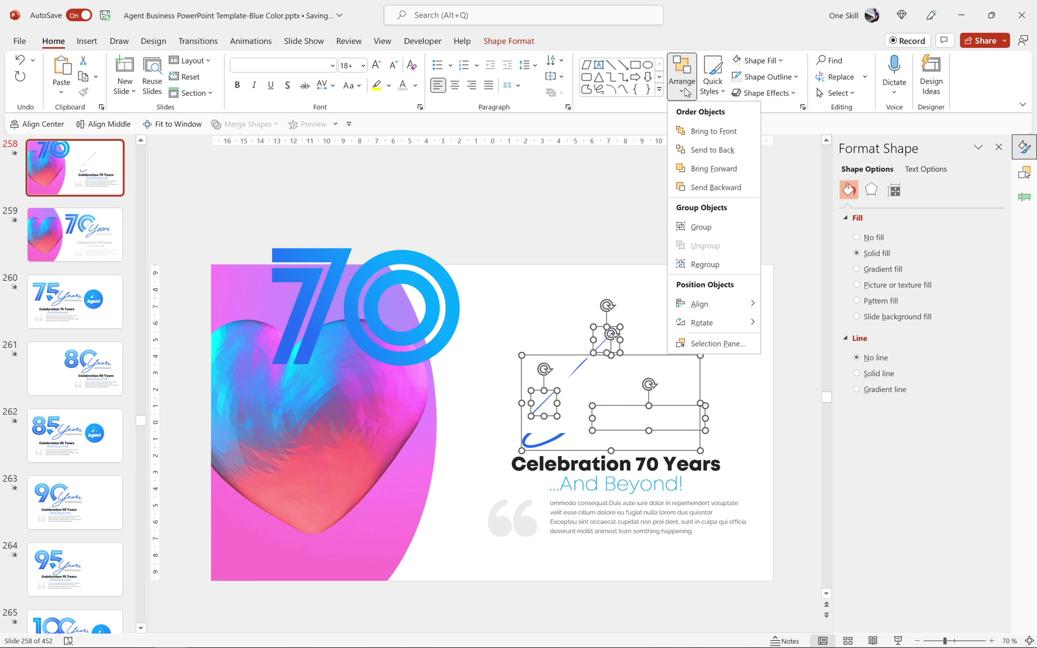
{"action": "left_click", "coordinate": [712, 133]}
{"action": "left_click", "coordinate": [709, 168]}
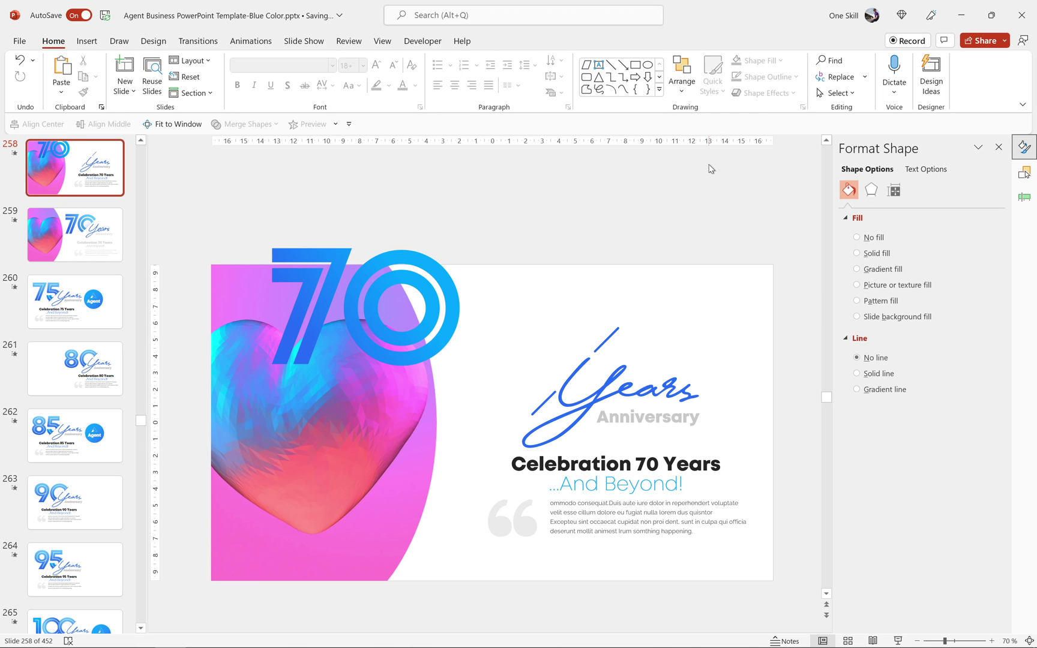
Rename the shape behind Years Anniversary and move the 70 logo beside the heart.
{"action": "left_click", "coordinate": [674, 324]}
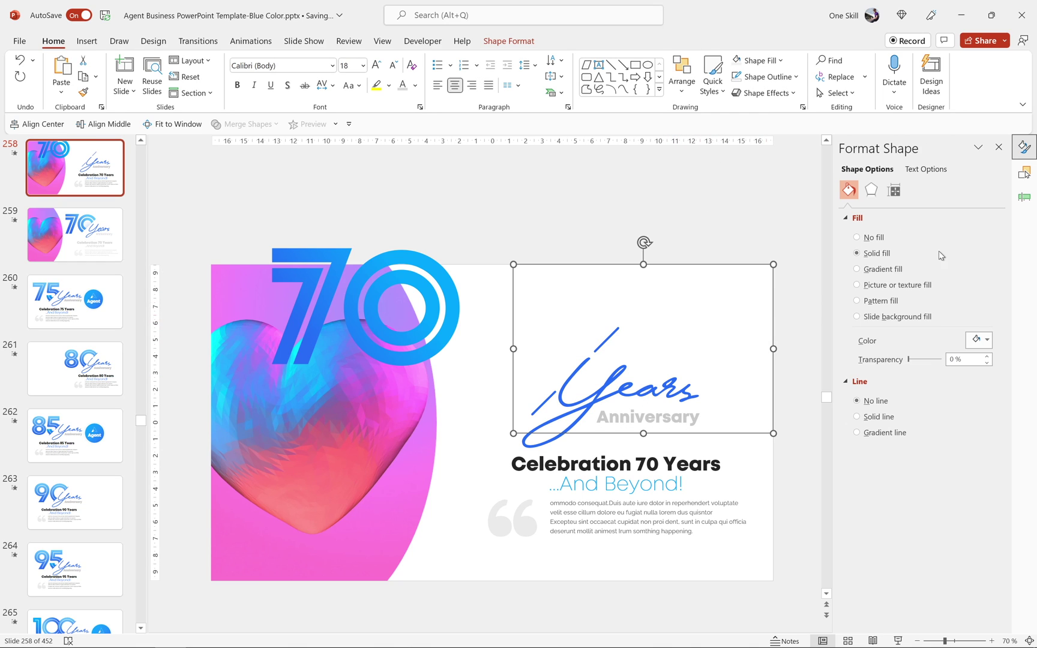
{"action": "left_click", "coordinate": [1025, 172]}
{"action": "double_click", "coordinate": [905, 258]}
{"action": "type", "text": "E"}
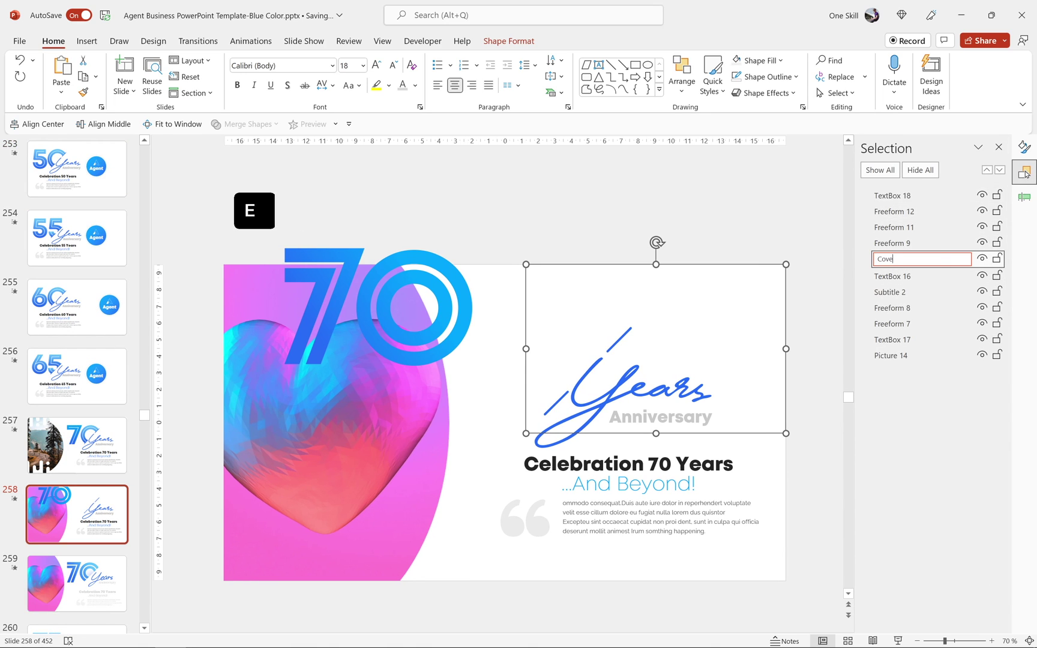
{"action": "key", "text": "Return"}
{"action": "left_click", "coordinate": [1025, 147]}
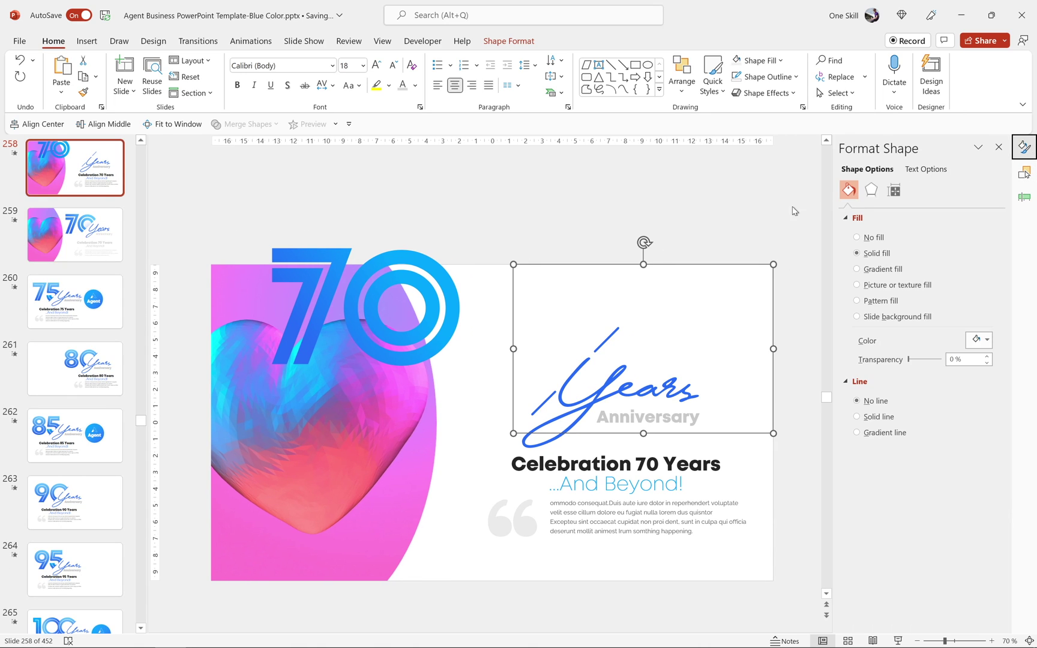
{"action": "left_click", "coordinate": [744, 208]}
{"action": "left_click", "coordinate": [440, 287]}
{"action": "mouse_move", "coordinate": [460, 225]}
{"action": "left_mouse_down"}
{"action": "mouse_move", "coordinate": [491, 259]}
{"action": "mouse_move", "coordinate": [547, 236]}
{"action": "mouse_move", "coordinate": [729, 240]}
{"action": "mouse_move", "coordinate": [766, 213]}
{"action": "mouse_move", "coordinate": [539, 199]}
{"action": "left_mouse_up"}
Delete the small decorative stroke above Years, then select the diagonal stroke beside it.
{"action": "left_click", "coordinate": [609, 318]}
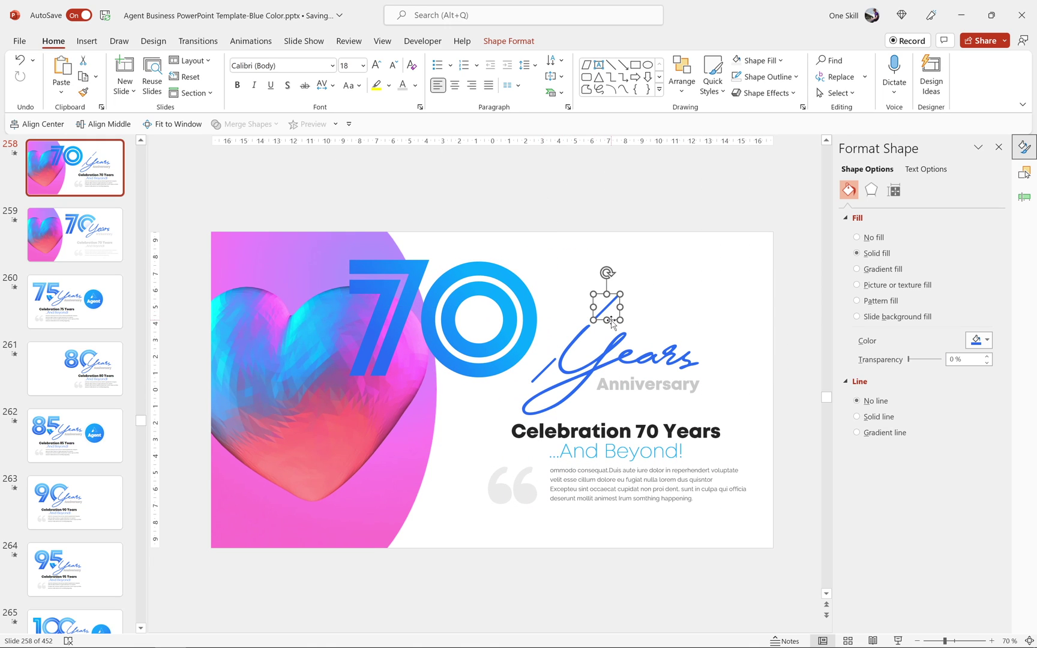
{"action": "key", "text": "BackSpace"}
{"action": "left_click", "coordinate": [545, 370]}
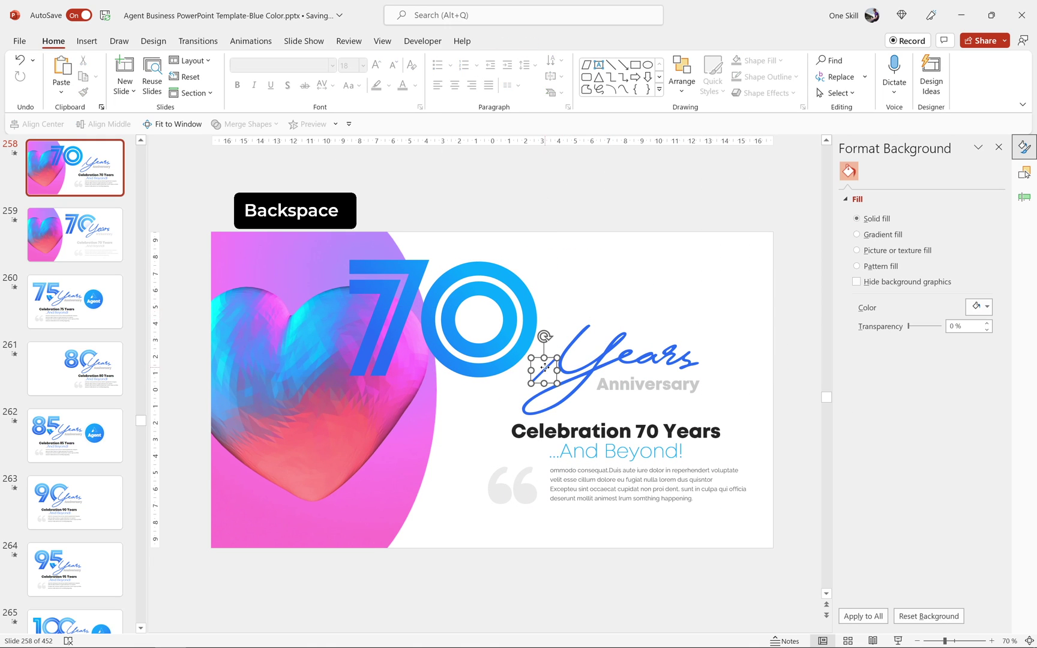
Shift the 70 logo right so its 0 overlaps the Years script.
{"action": "left_click", "coordinate": [540, 216]}
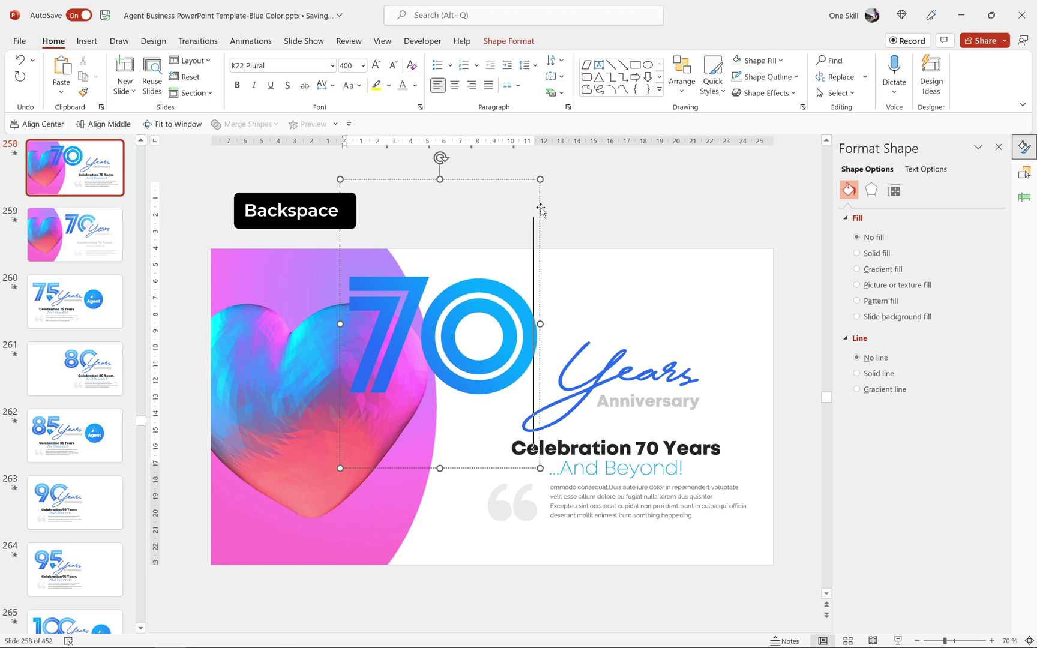
{"action": "left_click_drag", "start_coordinate": [538, 212], "coordinate": [641, 213]}
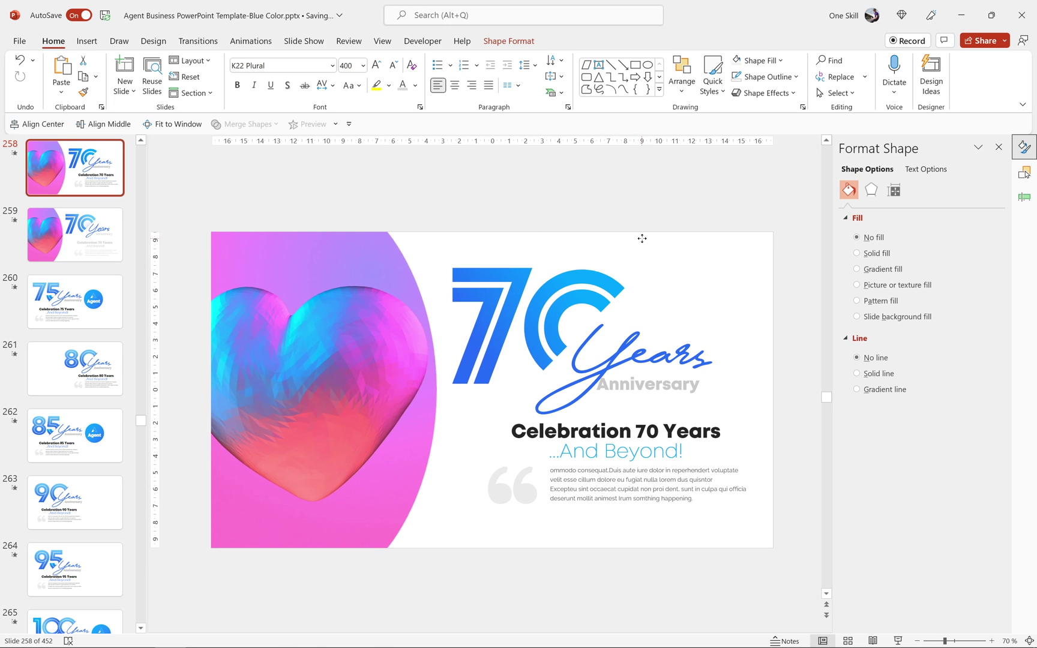
{"action": "left_click", "coordinate": [662, 226]}
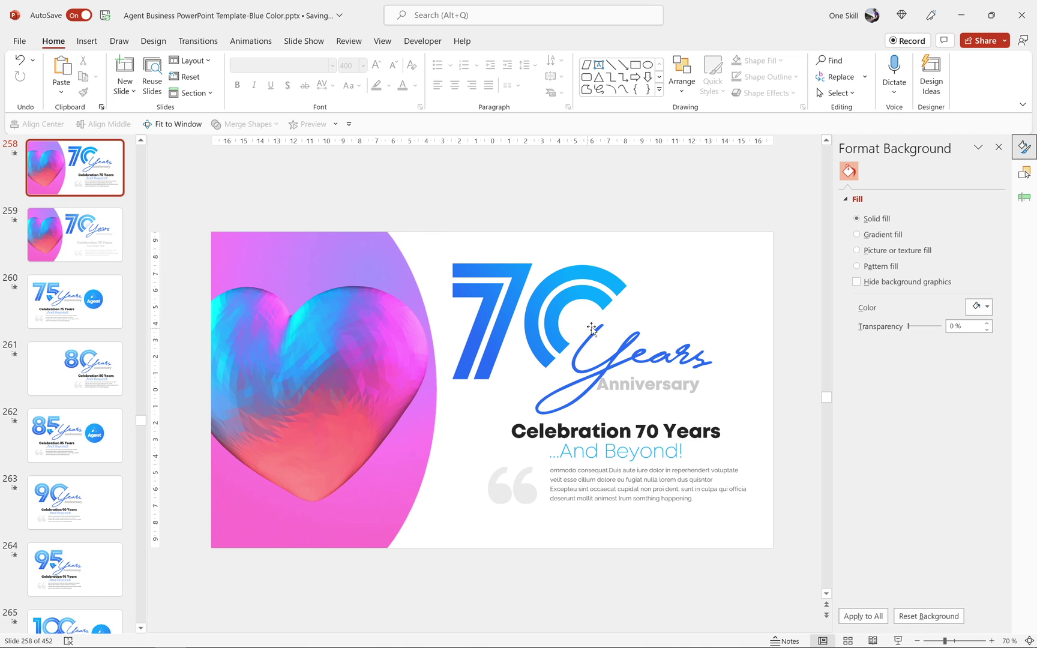
On slide 258, draw a perfect circle with the Oval shape over the 70 logo.
{"action": "scroll", "coordinate": [185, 232], "scroll_direction": "down", "scroll_amount": 1}
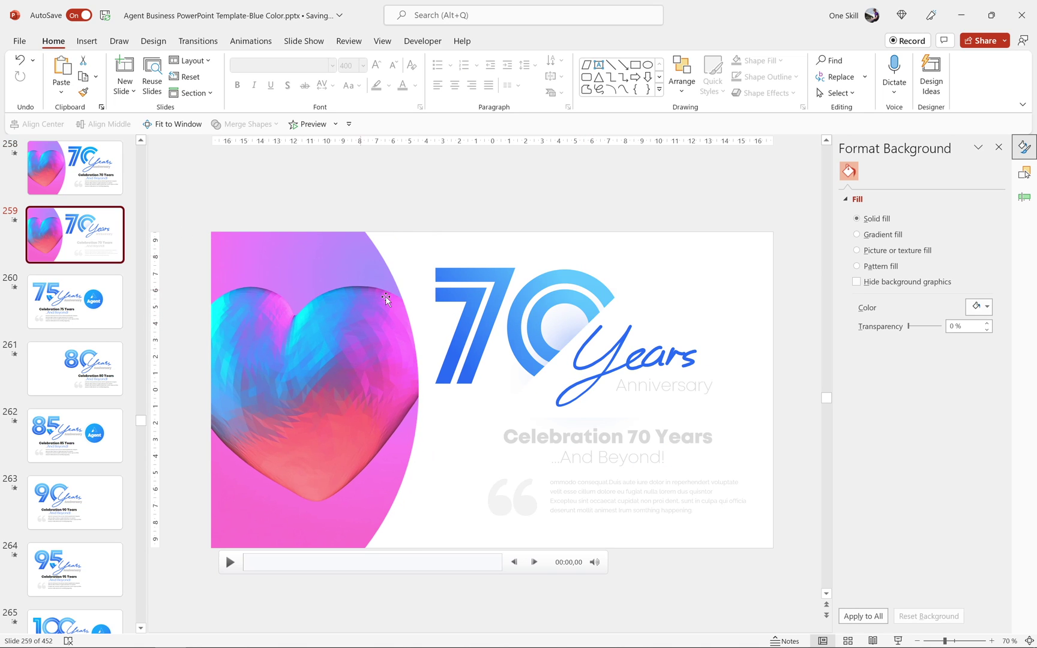
{"action": "left_click", "coordinate": [102, 191]}
{"action": "left_click", "coordinate": [86, 42]}
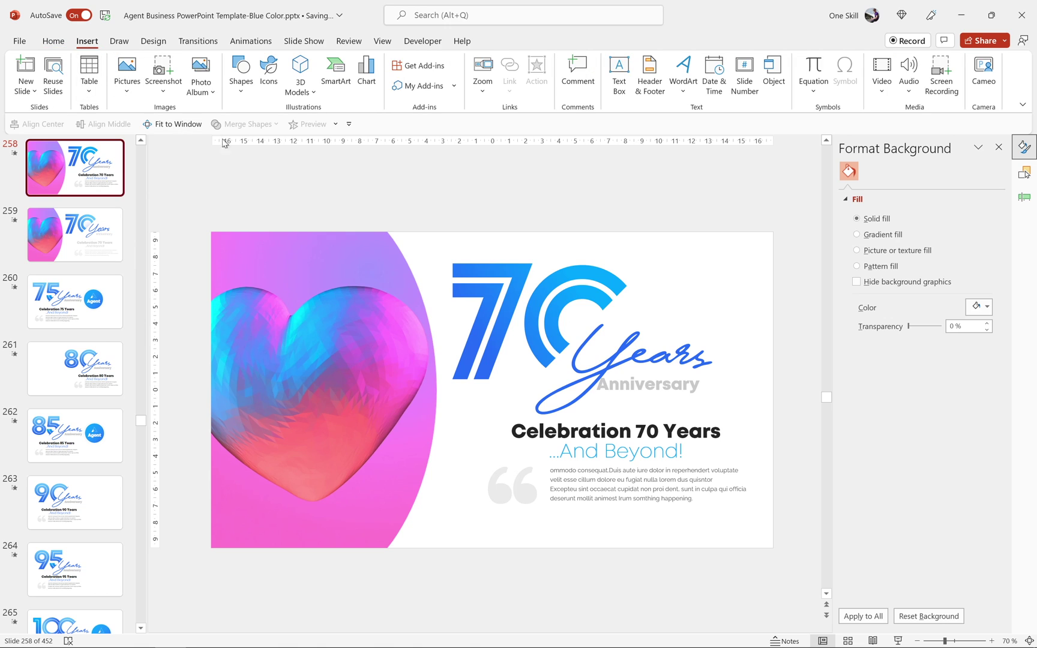
{"action": "left_click", "coordinate": [240, 75]}
{"action": "left_click", "coordinate": [296, 128]}
{"action": "left_click_drag", "start_coordinate": [403, 179], "coordinate": [588, 364]}
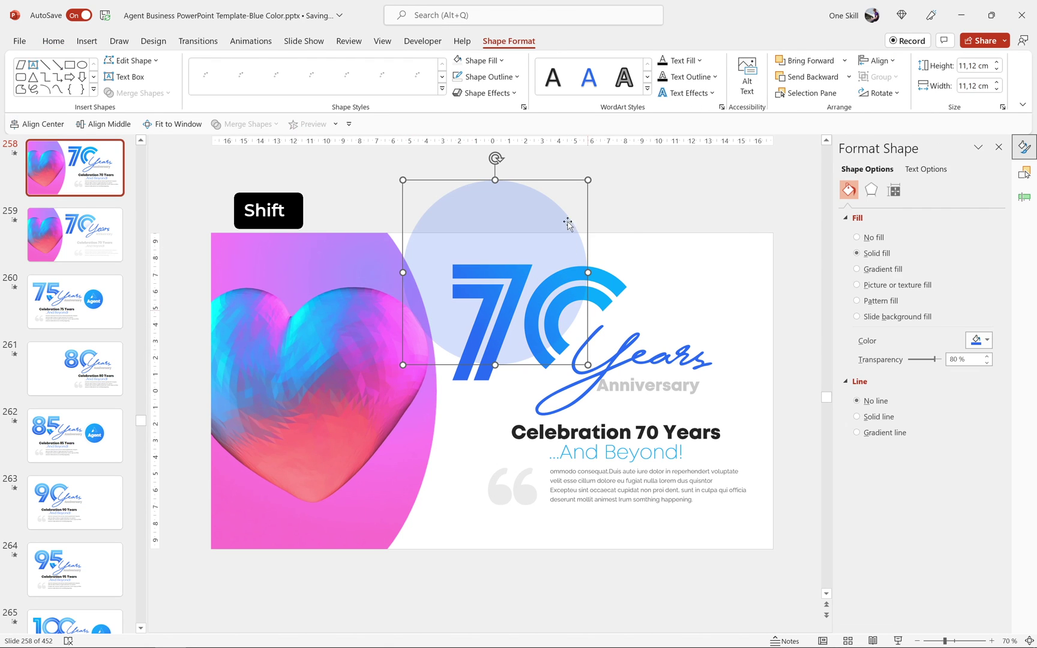
Size the circle to 10 cm, make it fully opaque, and give it 100 pt soft edges.
{"action": "left_click", "coordinate": [993, 67]}
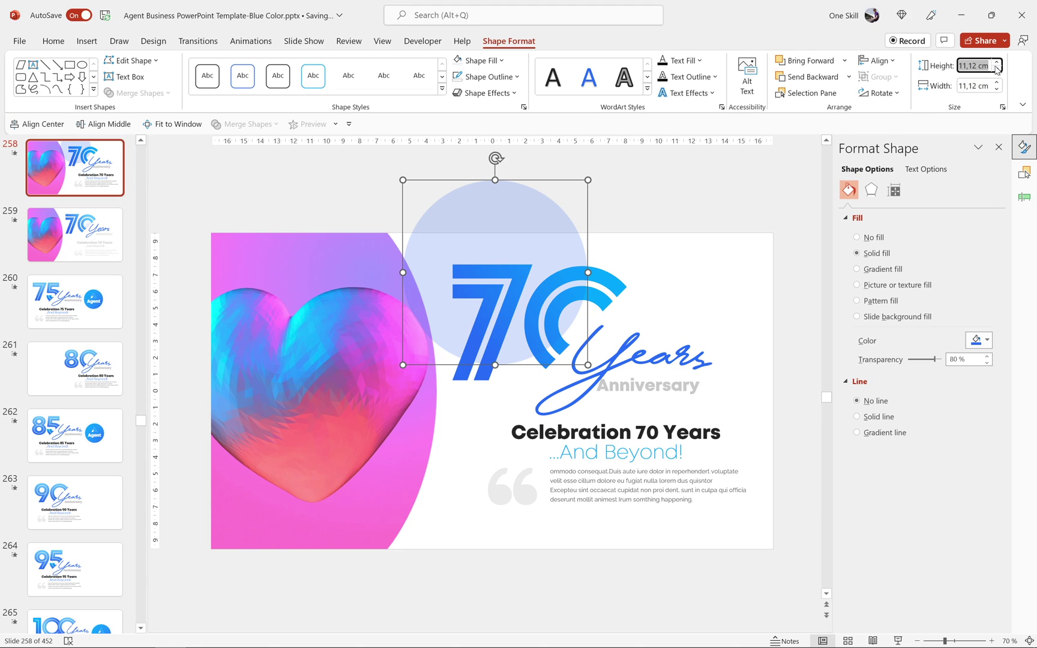
{"action": "type", "text": "10"}
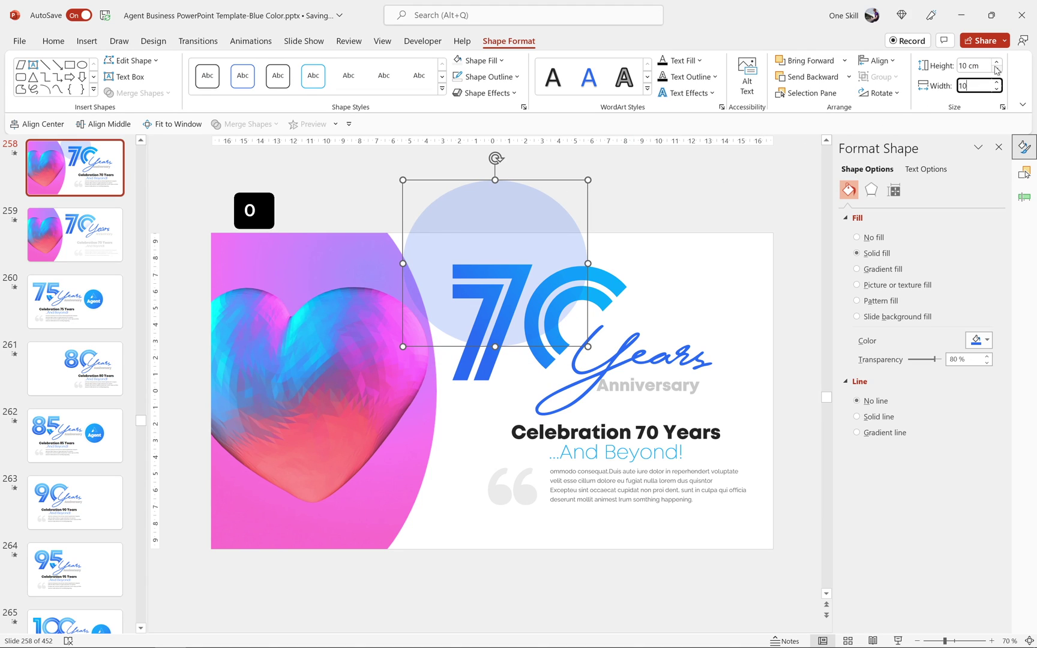
{"action": "key", "text": "Tab"}
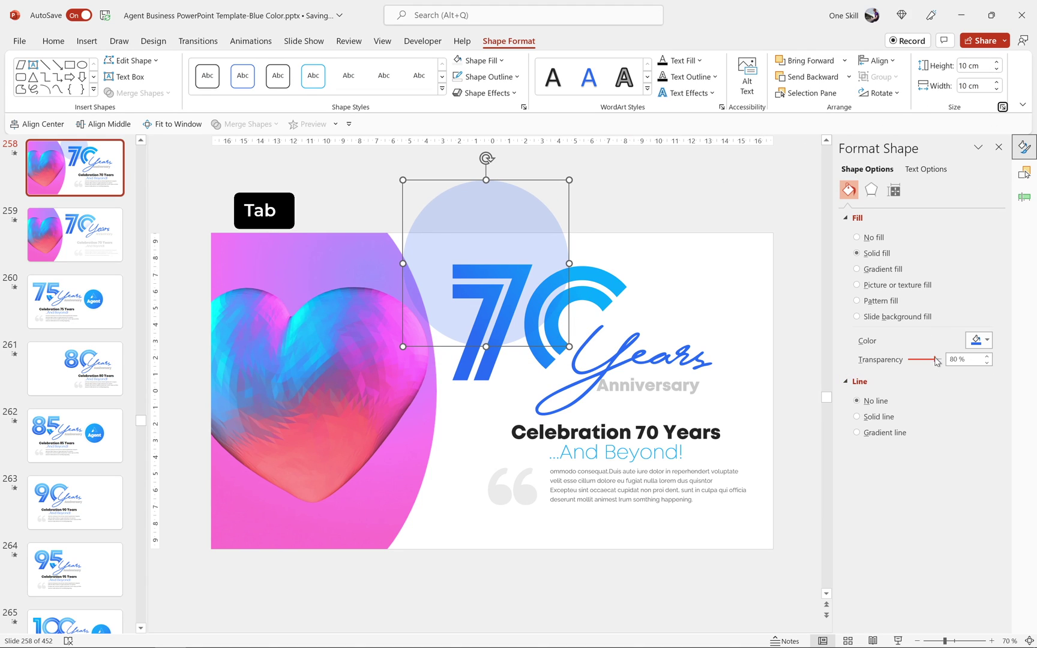
{"action": "left_click_drag", "start_coordinate": [936, 360], "coordinate": [860, 360]}
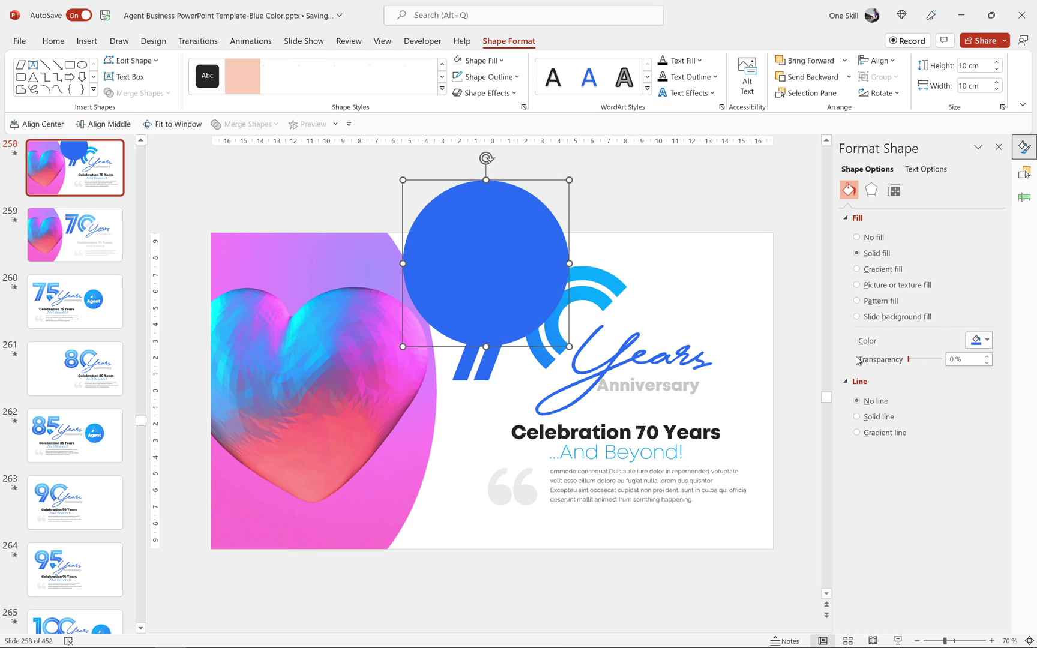
{"action": "left_click", "coordinate": [871, 190]}
{"action": "left_click", "coordinate": [867, 267]}
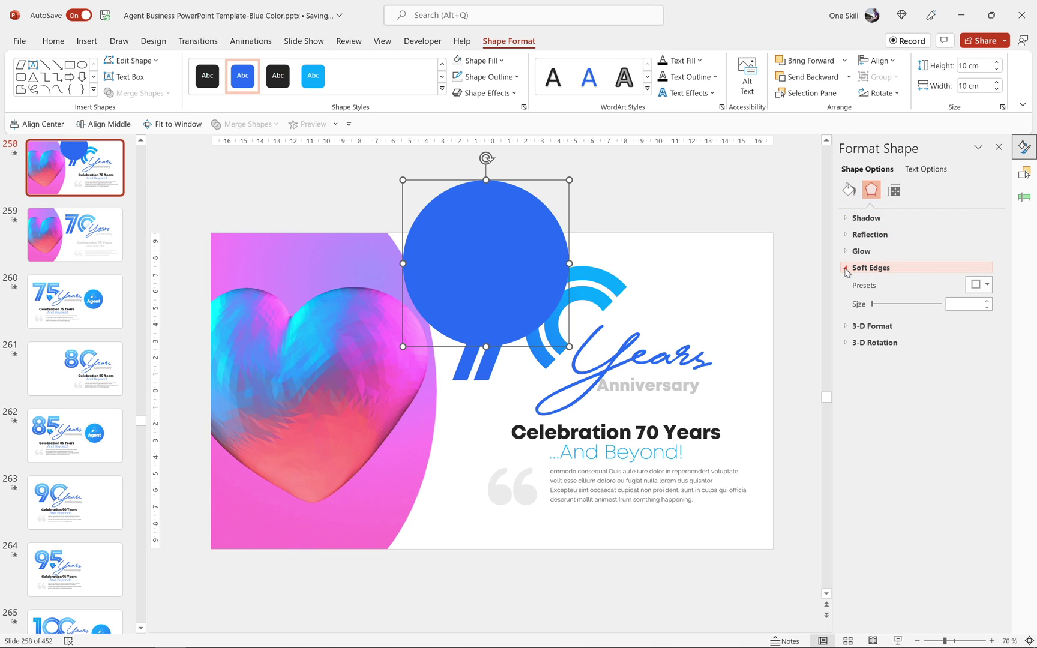
{"action": "left_click_drag", "start_coordinate": [872, 305], "coordinate": [941, 304]}
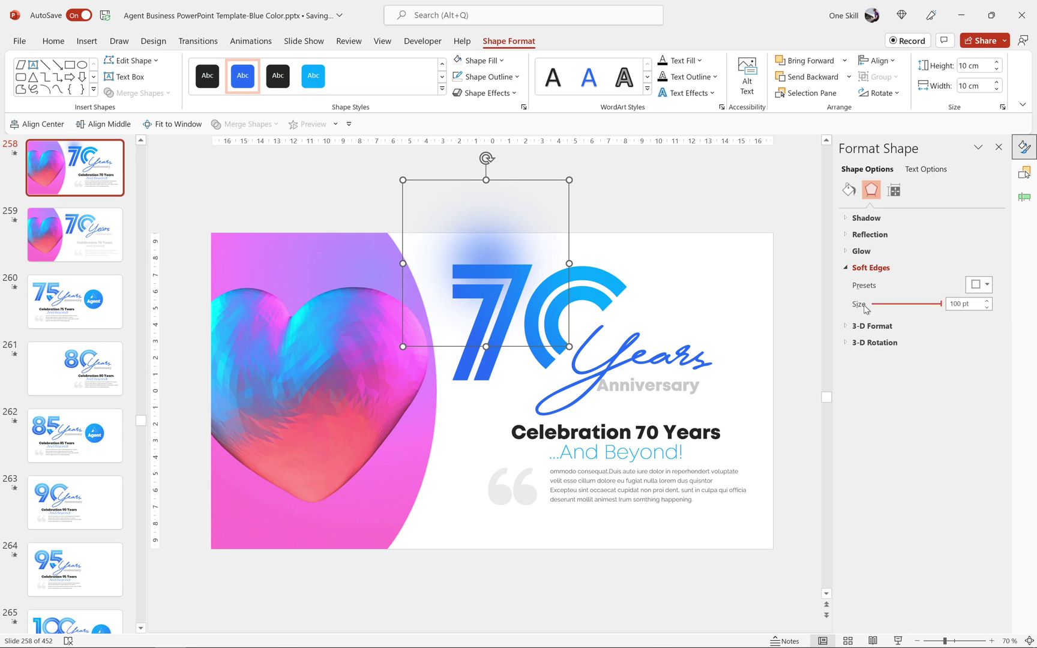
Send the soft circle to the back and position it as a glow behind the 70.
{"action": "left_click_drag", "start_coordinate": [569, 202], "coordinate": [705, 190]}
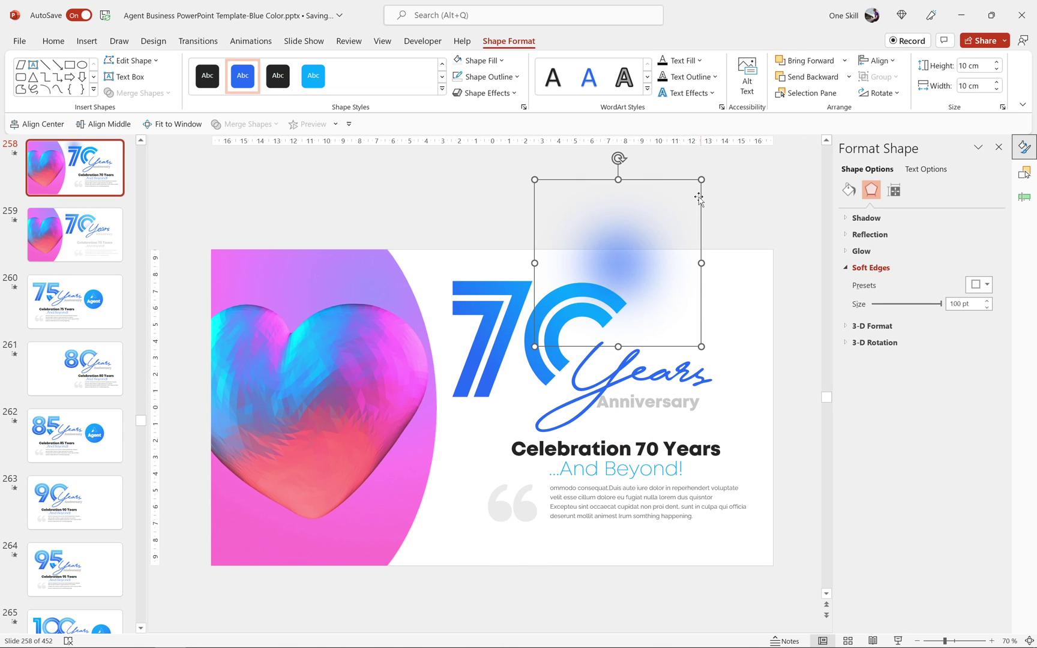
{"action": "left_click", "coordinate": [488, 287], "text": "shift"}
{"action": "left_click", "coordinate": [848, 77]}
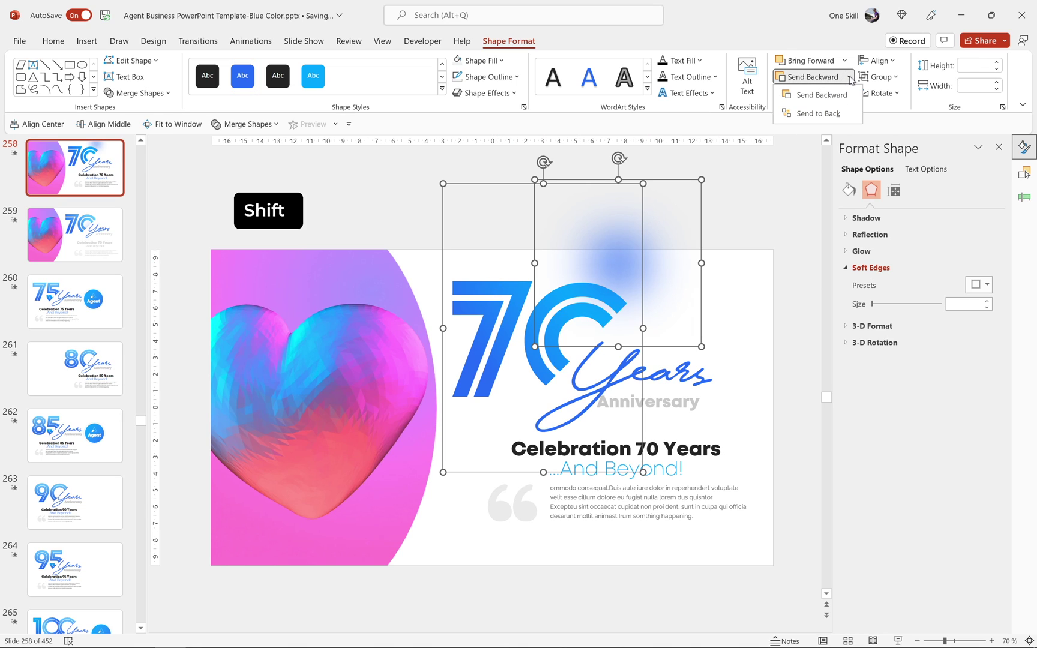
{"action": "left_click", "coordinate": [828, 117]}
{"action": "left_click", "coordinate": [761, 183]}
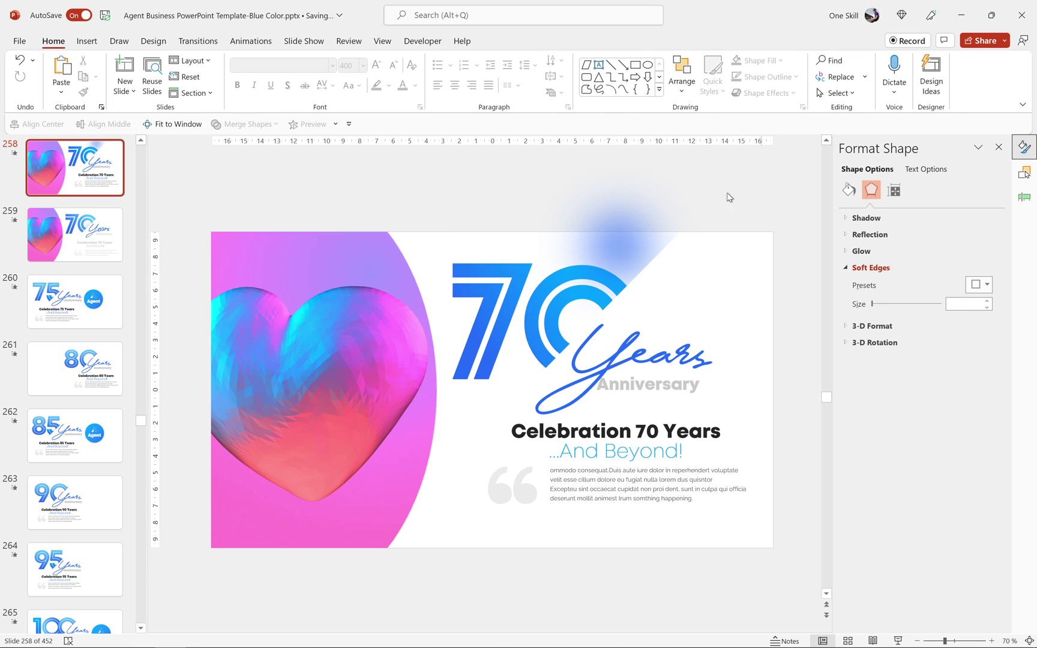
{"action": "left_click", "coordinate": [618, 220]}
{"action": "left_click_drag", "start_coordinate": [695, 204], "coordinate": [693, 279]}
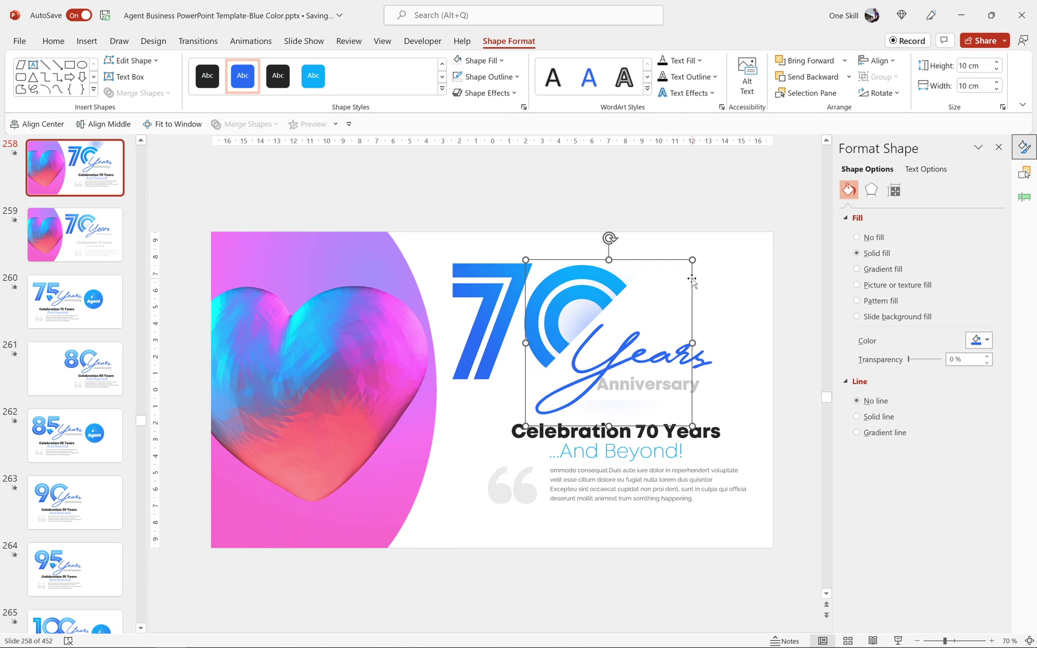
{"action": "left_click", "coordinate": [672, 186]}
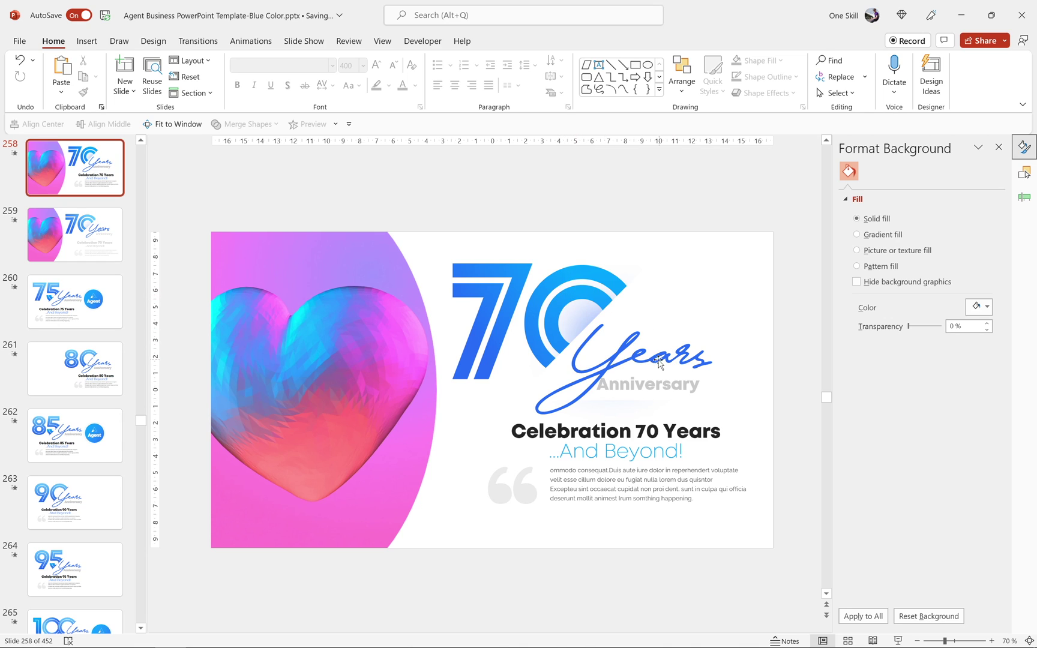
Delete the Years script graphic and pick the inking pen on the Draw tab.
{"action": "left_click_drag", "start_coordinate": [642, 358], "coordinate": [651, 347]}
{"action": "key", "text": "BackSpace"}
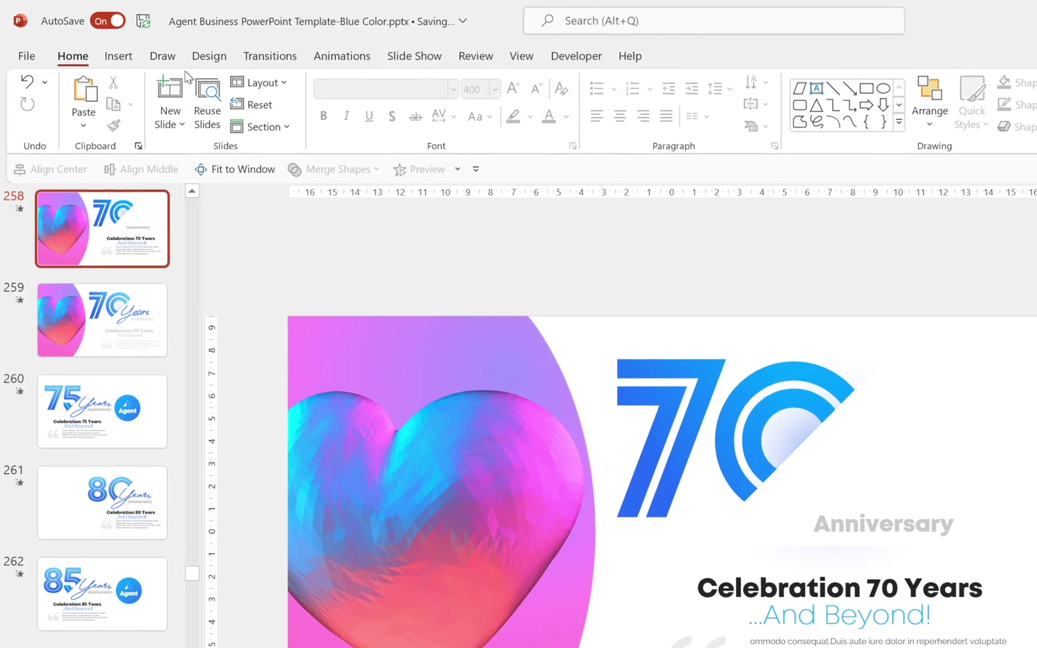
{"action": "left_click", "coordinate": [126, 43]}
{"action": "left_click", "coordinate": [171, 95]}
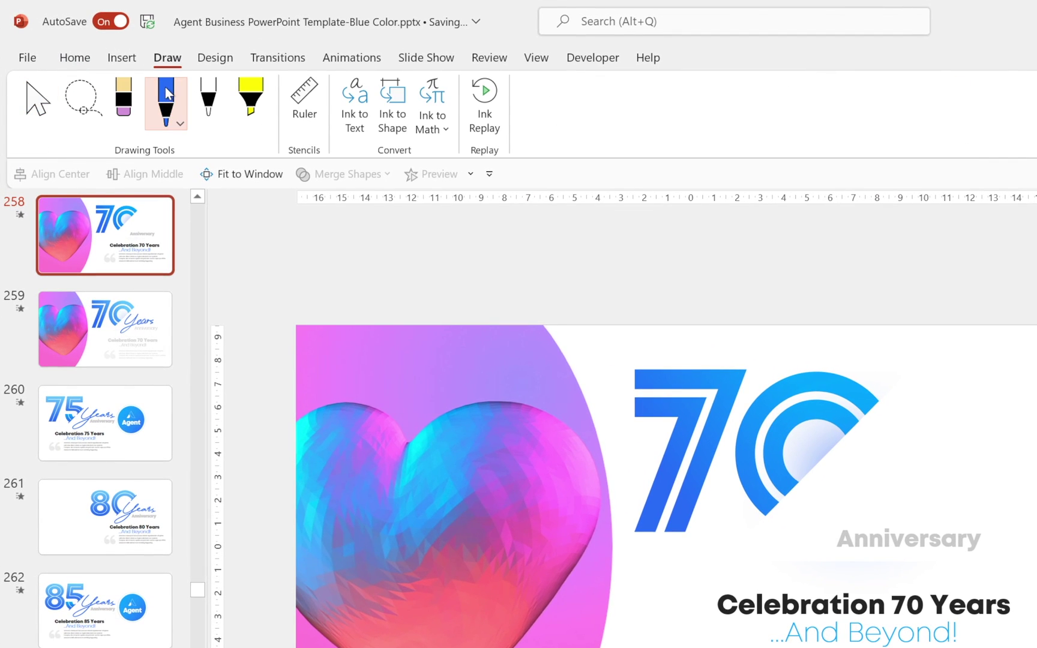
Keep the pen blue, ink Years strokes beside the 70, then undo the last stroke.
{"action": "left_click", "coordinate": [180, 123]}
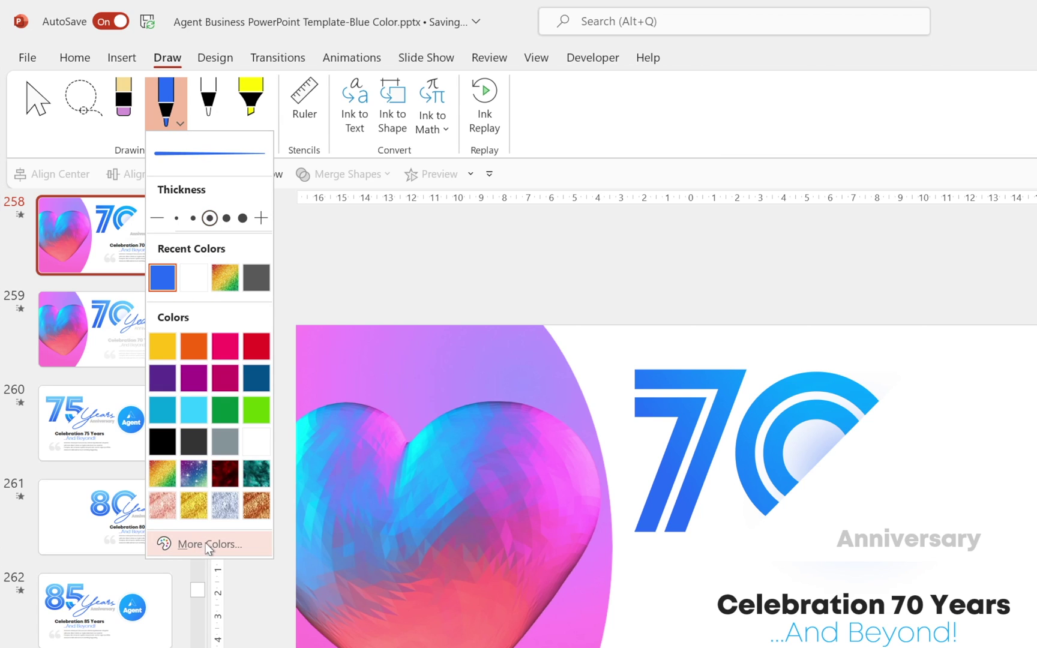
{"action": "left_click", "coordinate": [171, 127]}
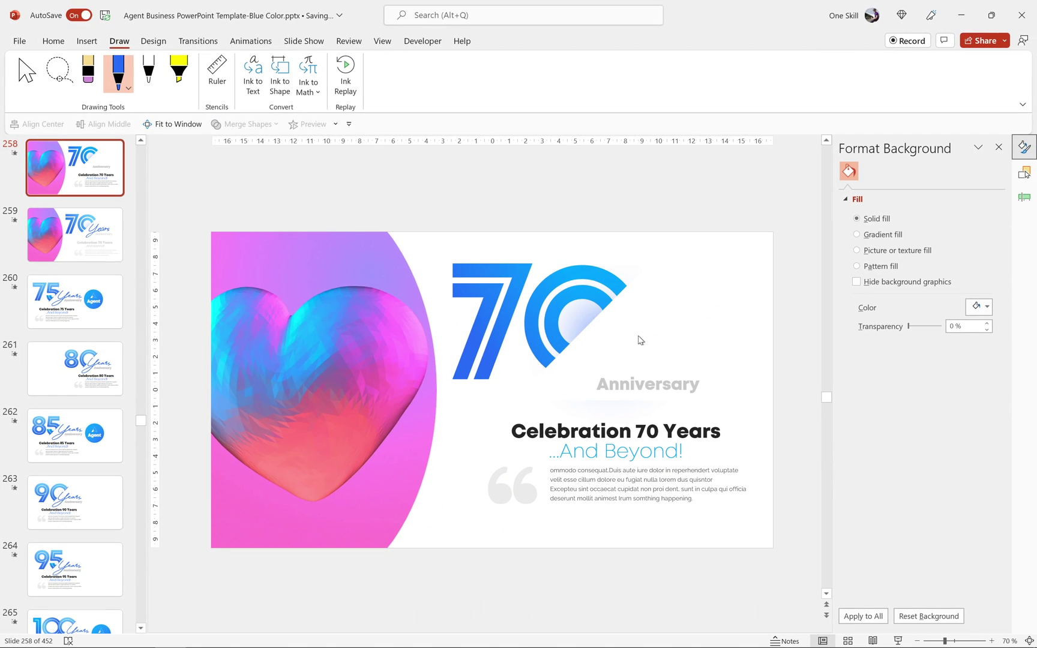
{"action": "mouse_move", "coordinate": [605, 322]}
{"action": "left_mouse_down"}
{"action": "mouse_move", "coordinate": [614, 316]}
{"action": "mouse_move", "coordinate": [587, 374]}
{"action": "mouse_move", "coordinate": [631, 348]}
{"action": "mouse_move", "coordinate": [654, 354]}
{"action": "mouse_move", "coordinate": [664, 341]}
{"action": "mouse_move", "coordinate": [668, 362]}
{"action": "left_mouse_up"}
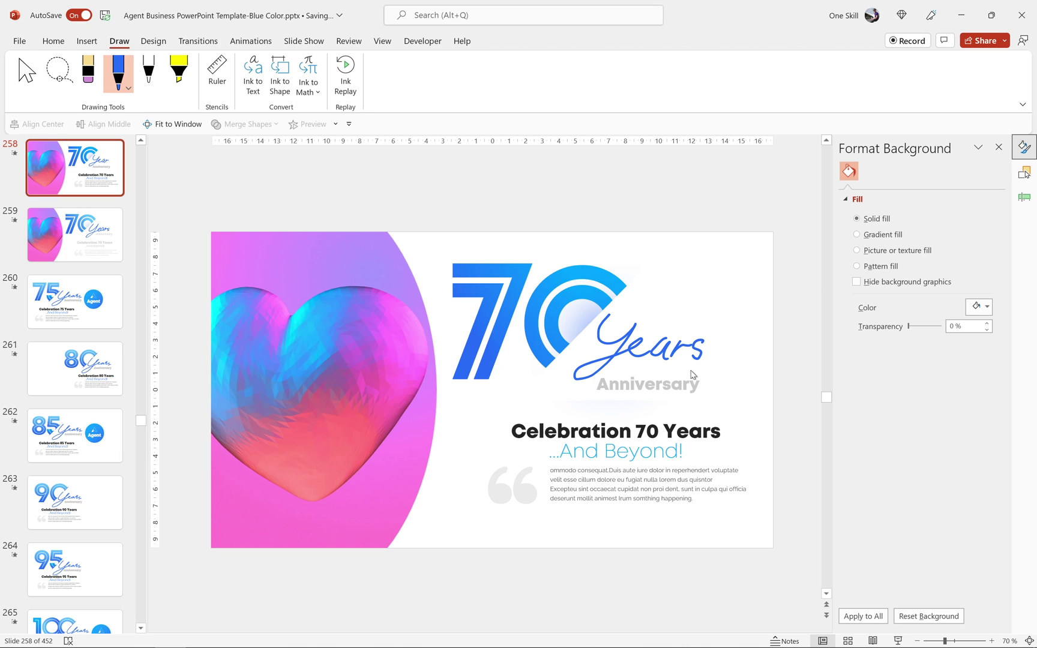
{"action": "left_click_drag", "start_coordinate": [726, 339], "coordinate": [728, 368]}
{"action": "key", "text": "ctrl+z"}
{"action": "key", "text": "ctrl+z"}
{"action": "key", "text": "ctrl+z"}
{"action": "key", "text": "ctrl+z"}
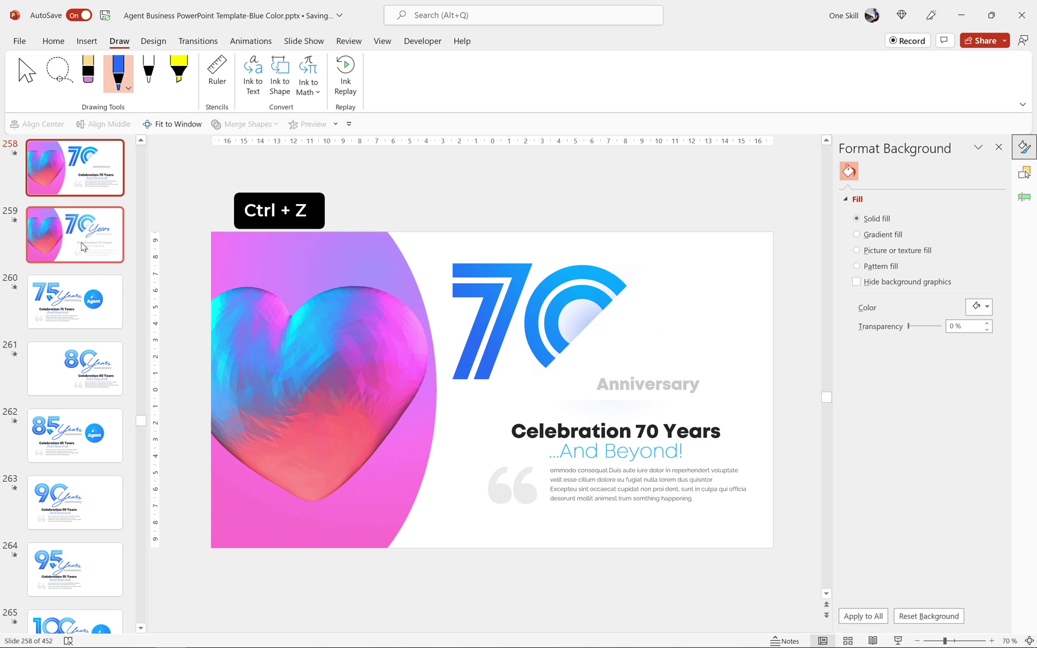
Paste the Years ink drawing from slide 259 onto slide 258.
{"action": "left_click", "coordinate": [27, 75]}
{"action": "left_click", "coordinate": [75, 234]}
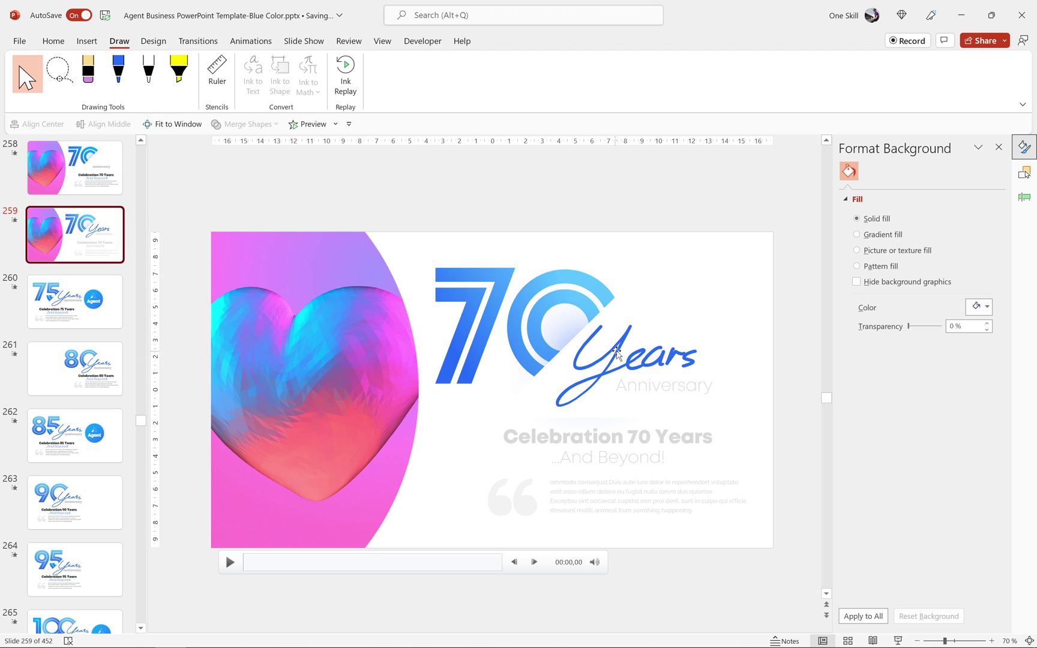
{"action": "left_click", "coordinate": [616, 353]}
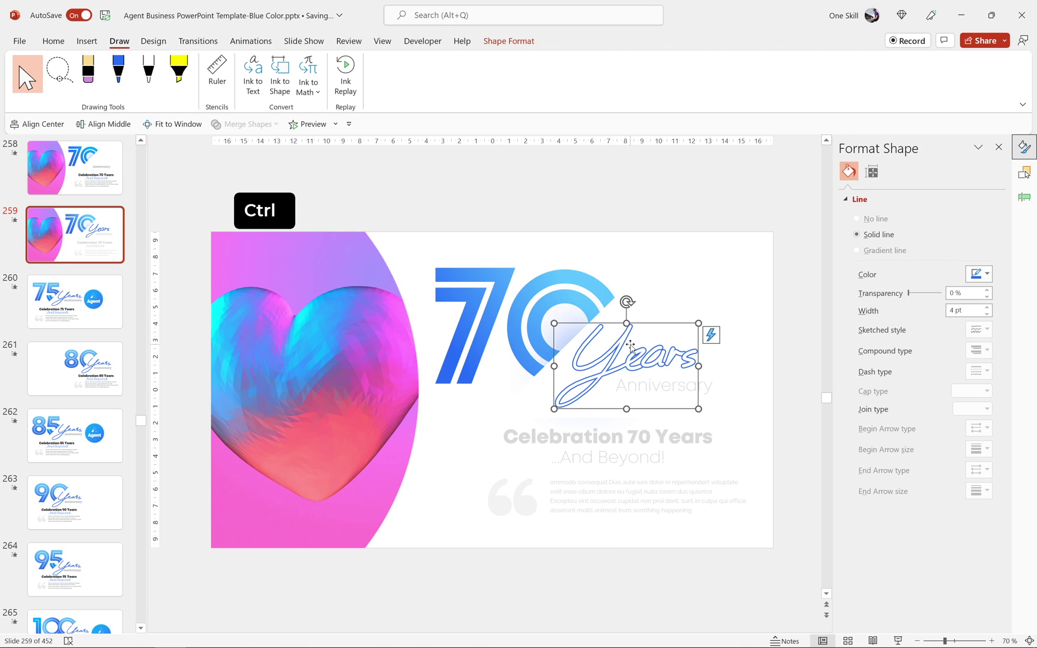
{"action": "left_click", "coordinate": [93, 162]}
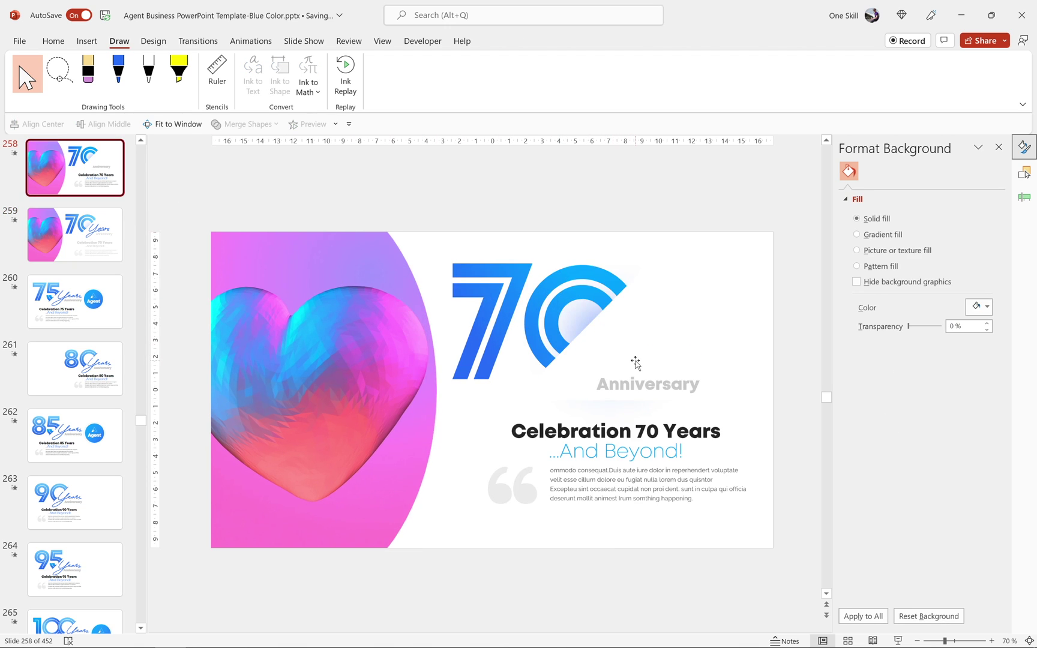
{"action": "key", "text": "ctrl+v"}
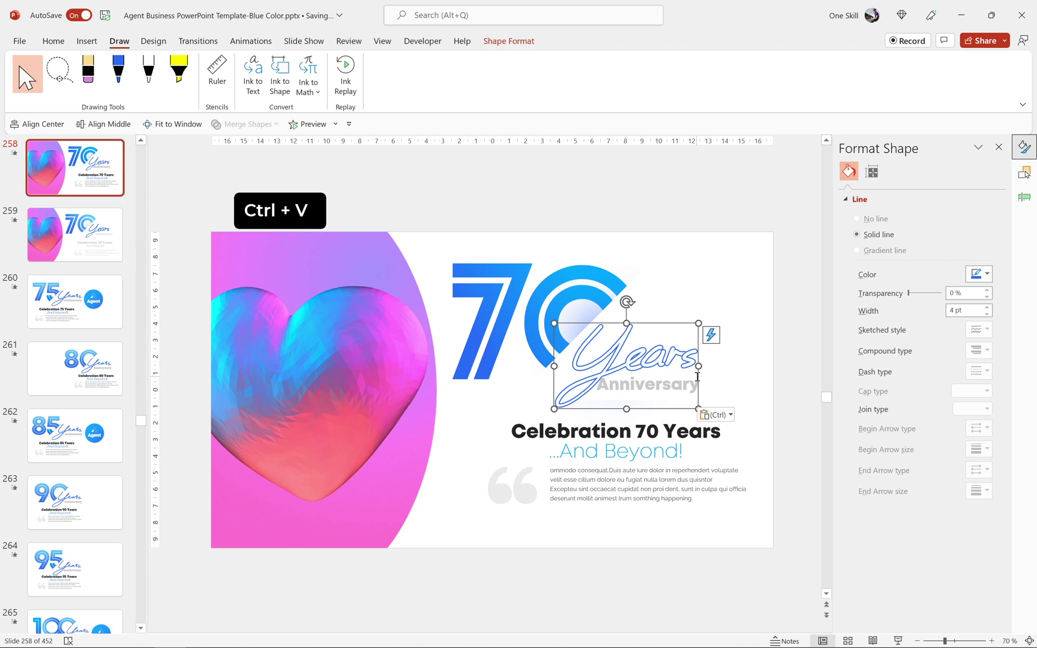
Preview the pasted Years ink with Ink Replay.
{"action": "left_click", "coordinate": [700, 371]}
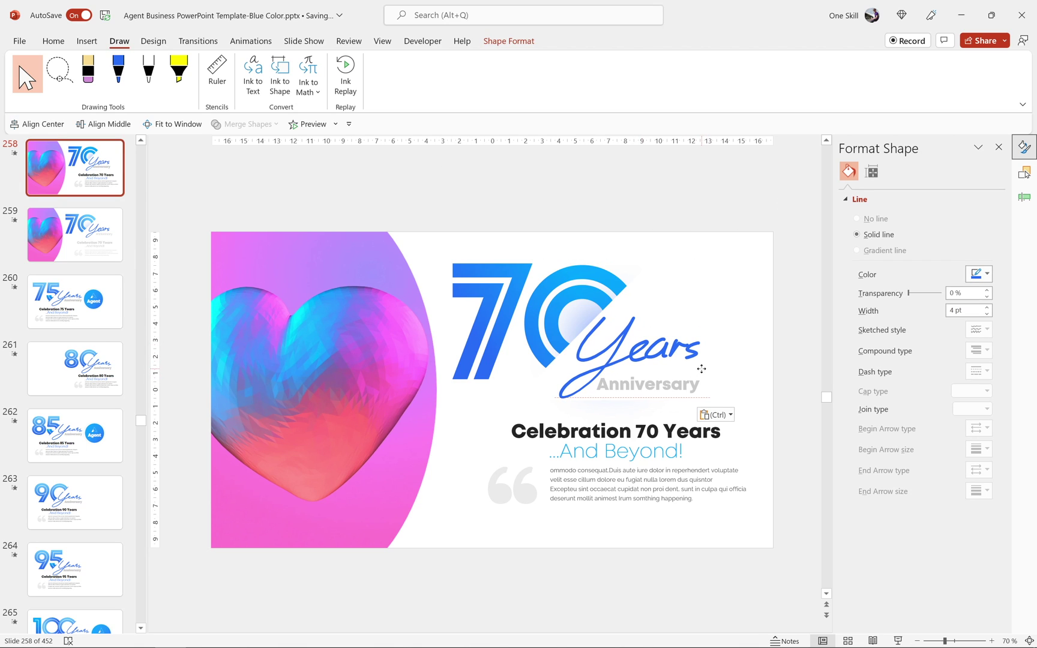
{"action": "left_click", "coordinate": [693, 363]}
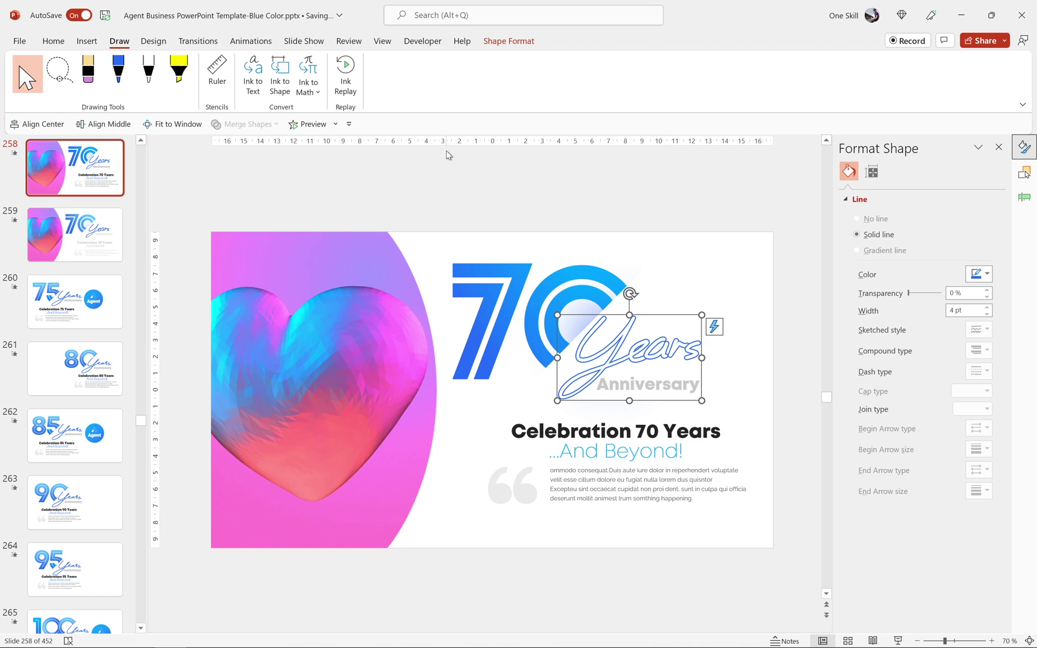
{"action": "left_click", "coordinate": [346, 75]}
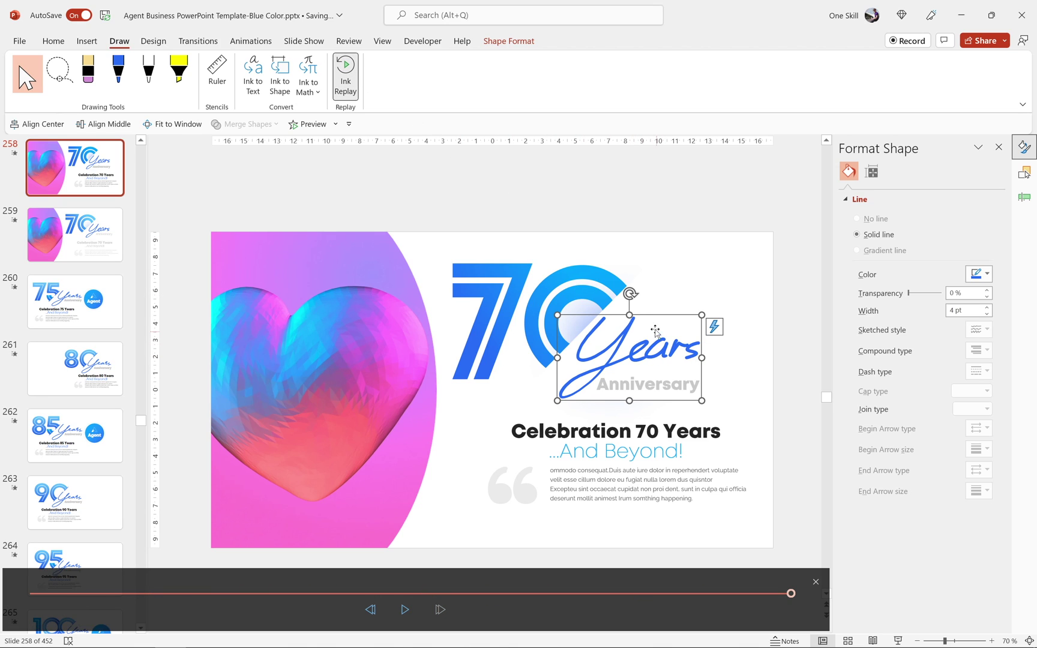
{"action": "left_click", "coordinate": [631, 293]}
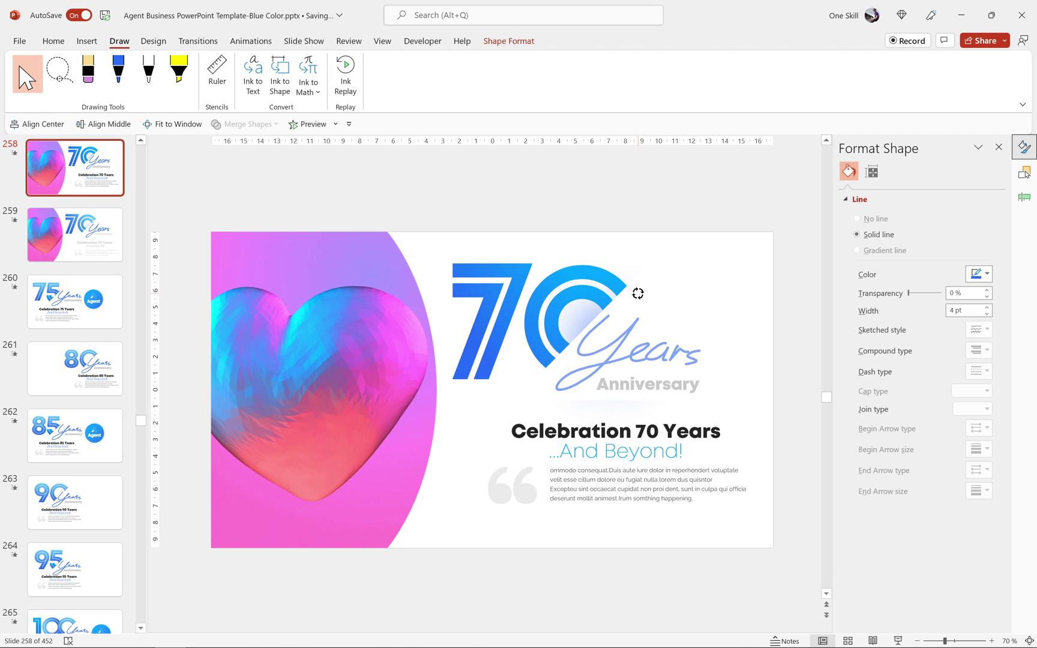
Nudge the Years ink into place above Anniversary, undoing the stray move.
{"action": "left_click", "coordinate": [668, 325]}
{"action": "left_click_drag", "start_coordinate": [665, 319], "coordinate": [669, 321]}
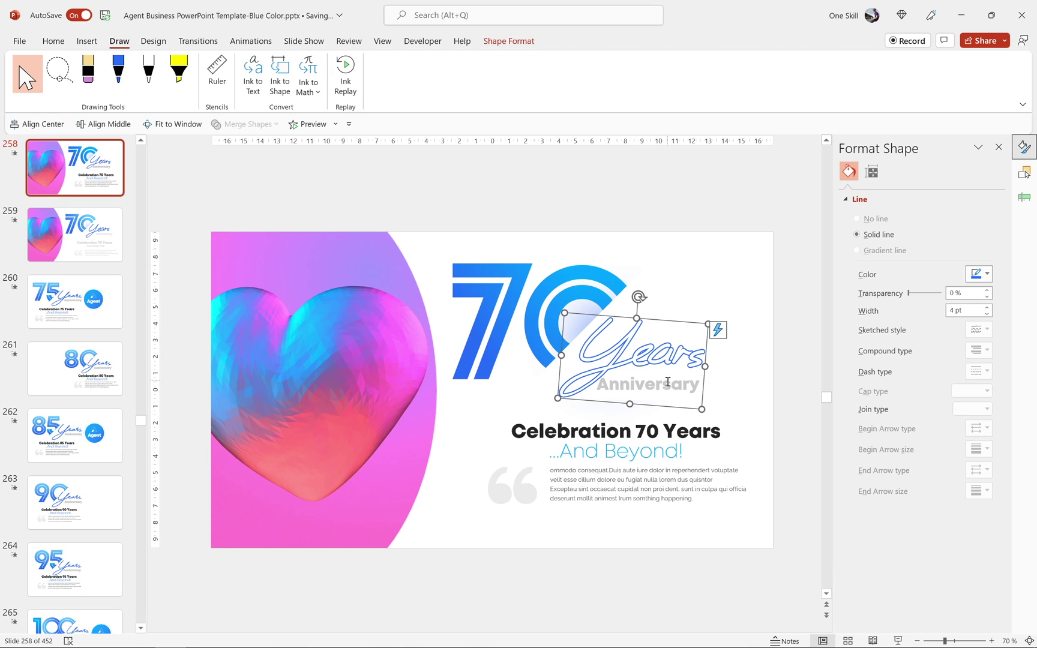
{"action": "left_click", "coordinate": [667, 384]}
{"action": "key", "text": "ctrl+z"}
{"action": "key", "text": "ctrl+z"}
{"action": "left_click", "coordinate": [682, 369]}
{"action": "left_click", "coordinate": [645, 196]}
{"action": "left_click", "coordinate": [696, 217]}
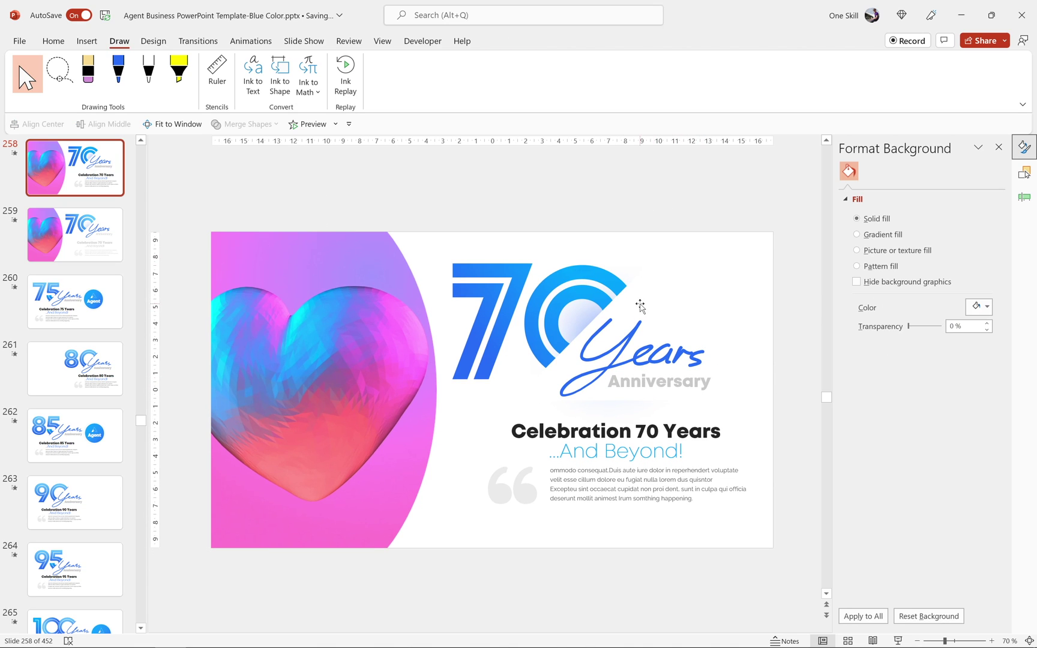
Remove the Group 33 animation from the Animation Pane.
{"action": "left_click", "coordinate": [1024, 197]}
{"action": "right_click", "coordinate": [882, 197]}
{"action": "left_click", "coordinate": [906, 300]}
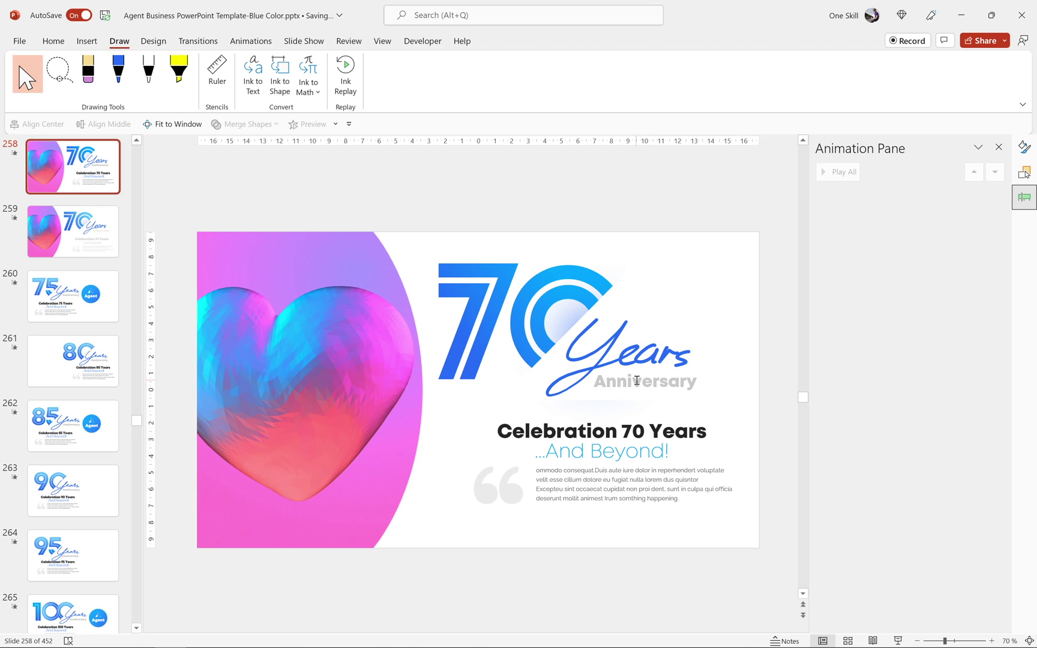
Recolour the Anniversary, Celebration 70 Years and body text boxes pale grey.
{"action": "left_click", "coordinate": [637, 380]}
{"action": "left_click", "coordinate": [626, 432], "text": "shift"}
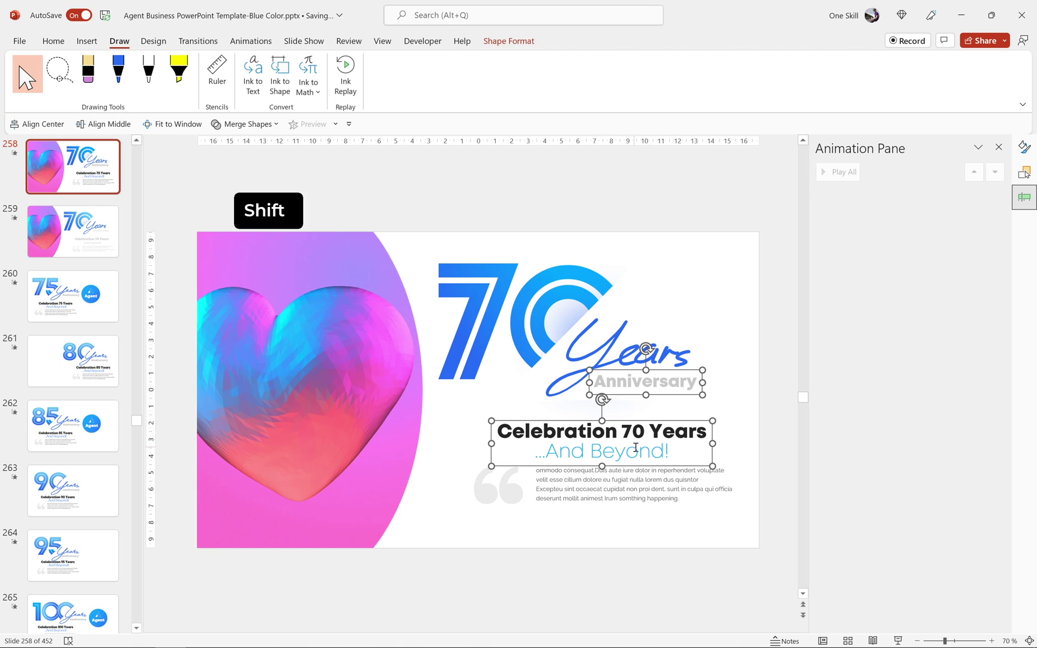
{"action": "left_click", "coordinate": [633, 487], "text": "shift"}
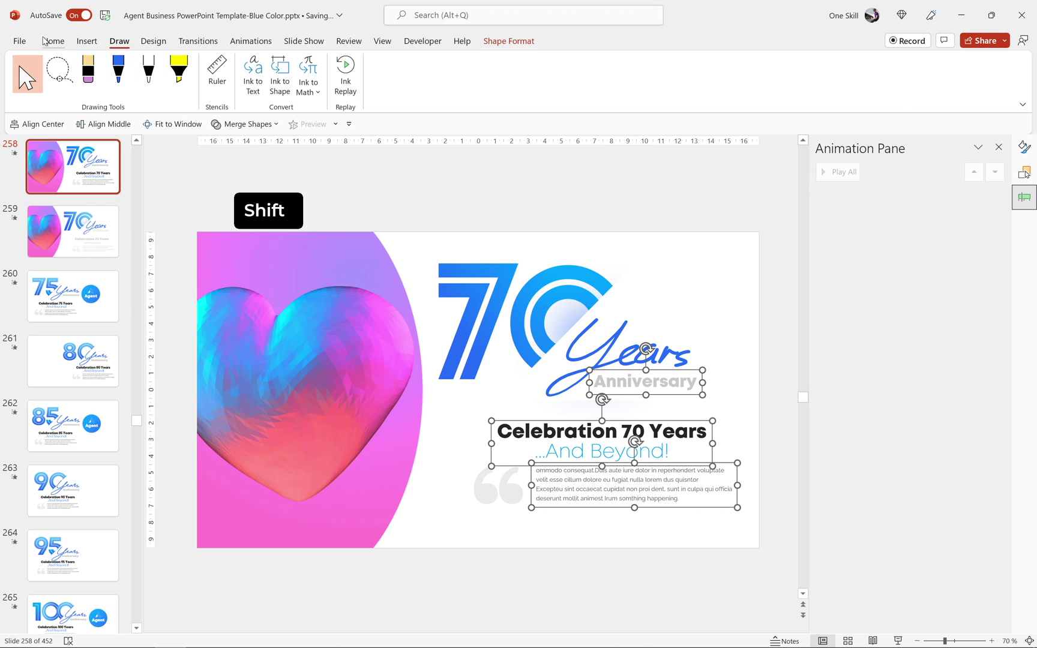
{"action": "left_click", "coordinate": [54, 41]}
{"action": "left_click", "coordinate": [415, 85]}
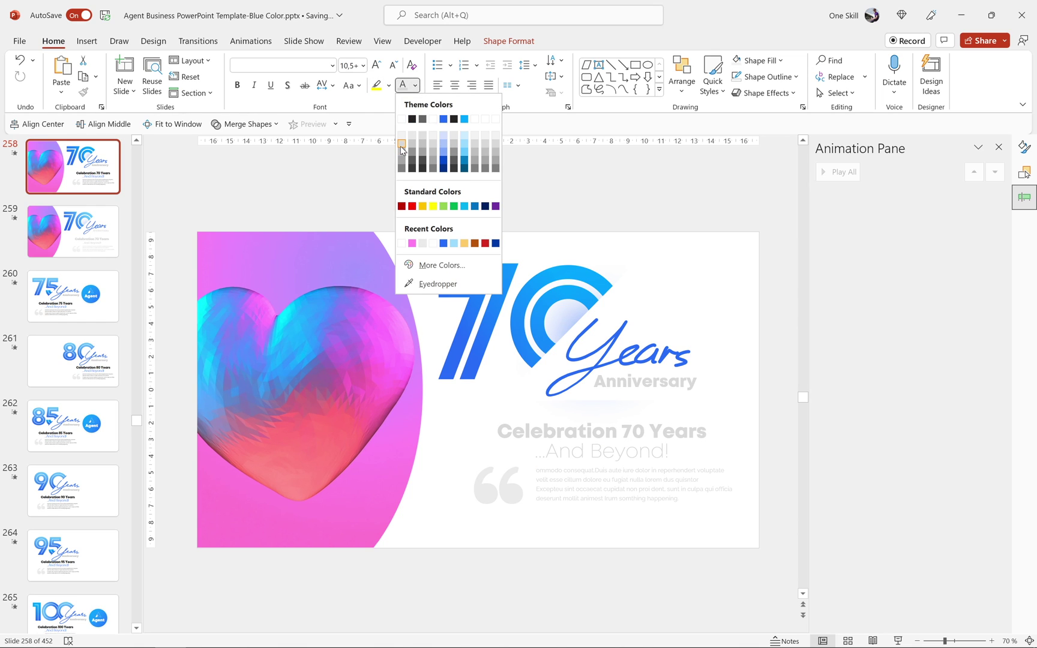
{"action": "left_click", "coordinate": [401, 146]}
{"action": "left_click", "coordinate": [500, 203]}
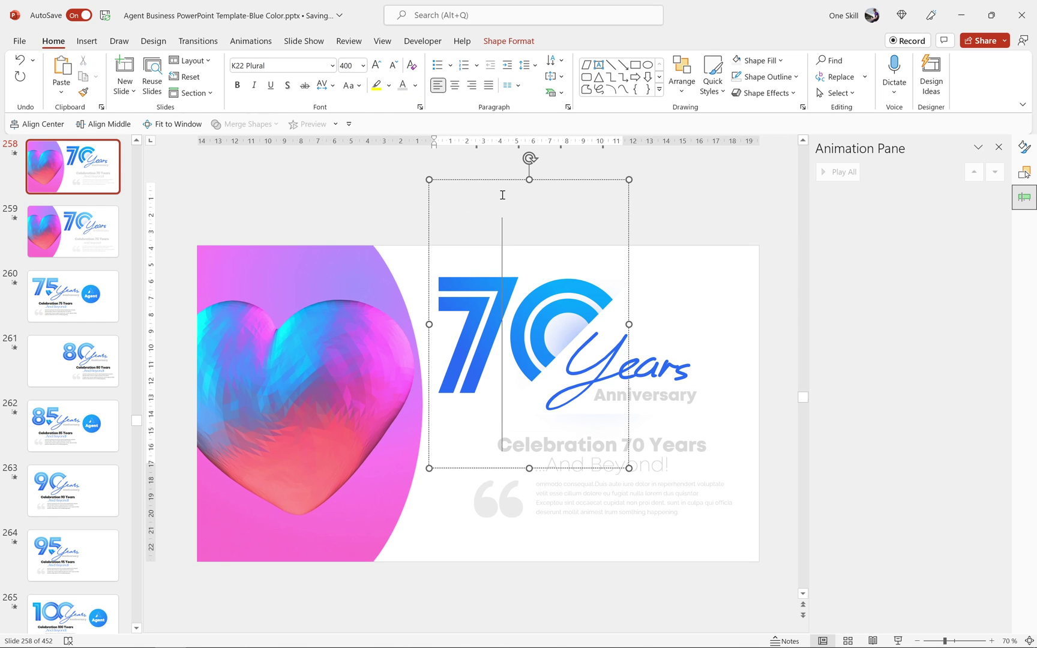
{"action": "left_click", "coordinate": [682, 202]}
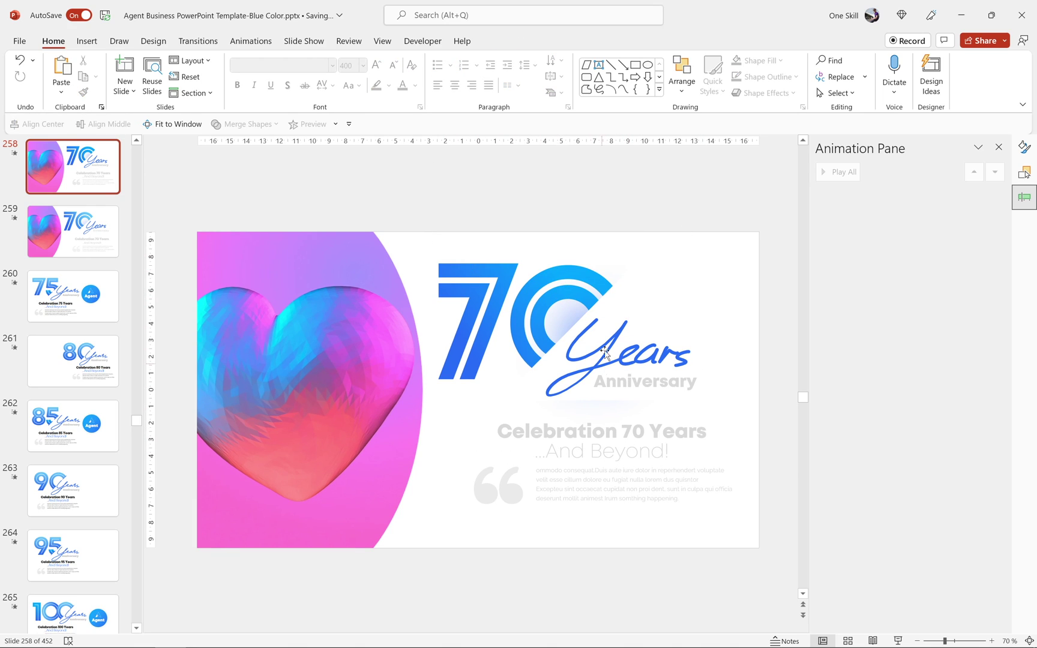
Give the heart video a Fly In entrance from the left lasting 2 seconds.
{"action": "left_click", "coordinate": [305, 321]}
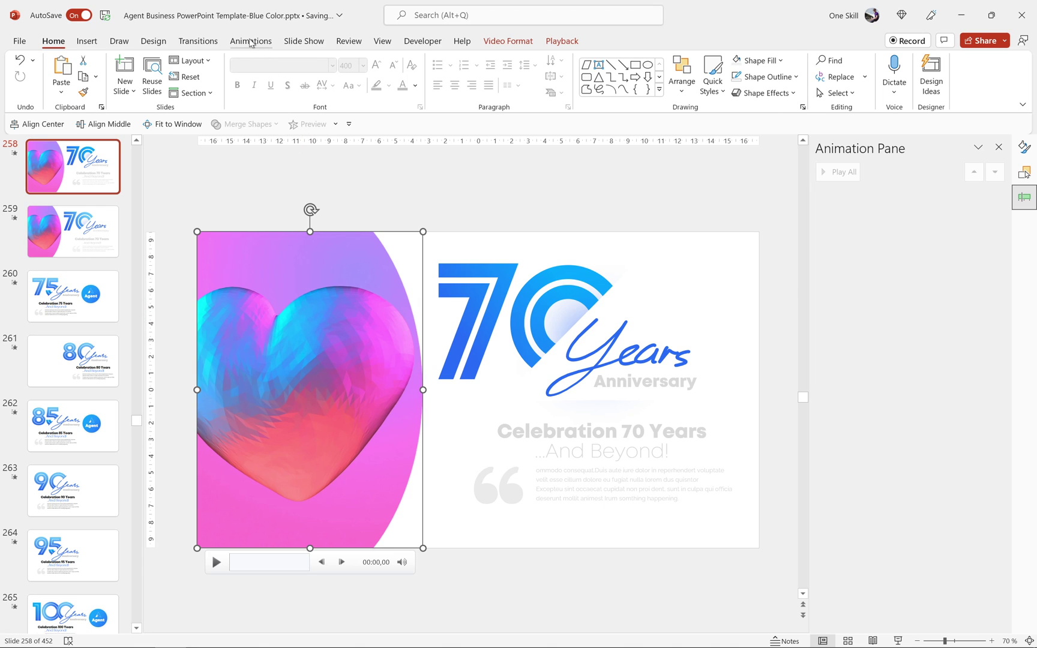
{"action": "left_click", "coordinate": [251, 41]}
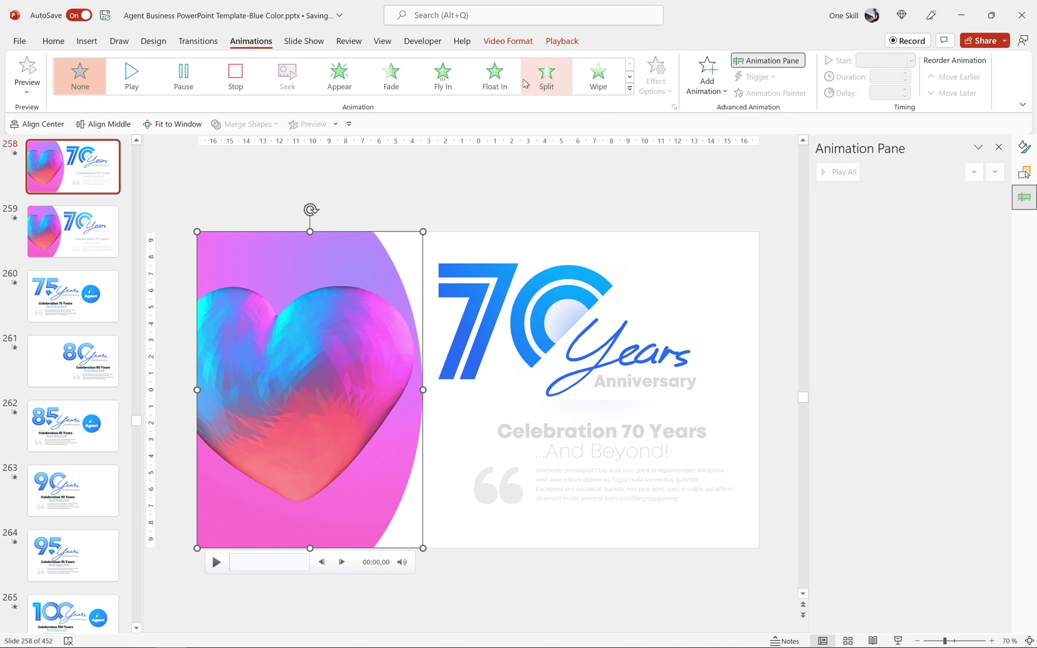
{"action": "left_click", "coordinate": [443, 75]}
{"action": "left_click", "coordinate": [666, 75]}
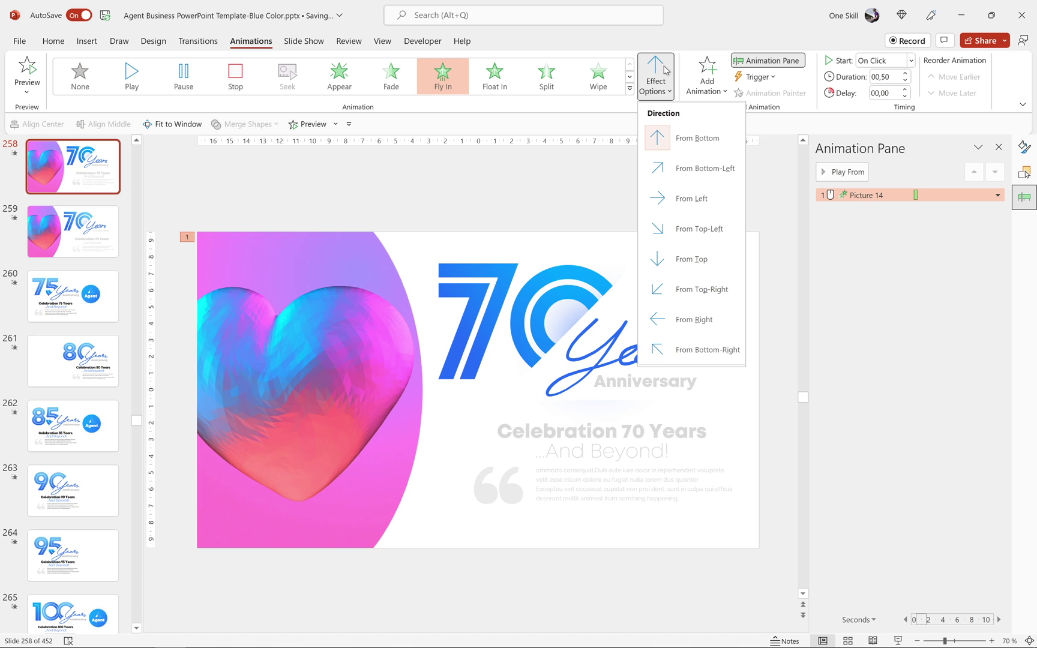
{"action": "left_click", "coordinate": [708, 195]}
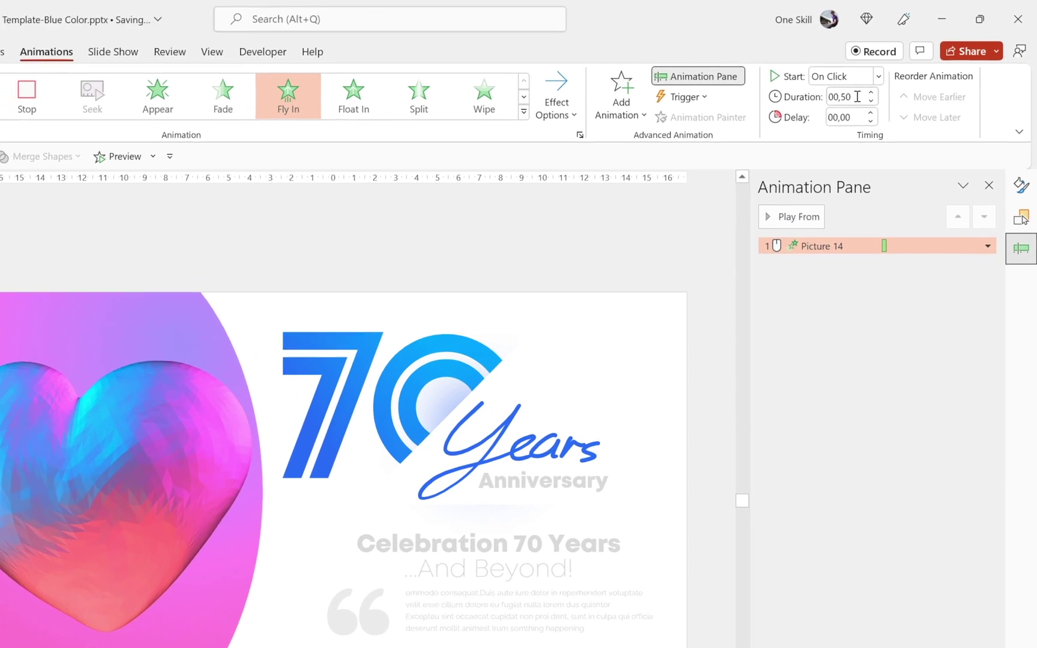
{"action": "left_click", "coordinate": [893, 78]}
{"action": "type", "text": "2"}
{"action": "key", "text": "Return"}
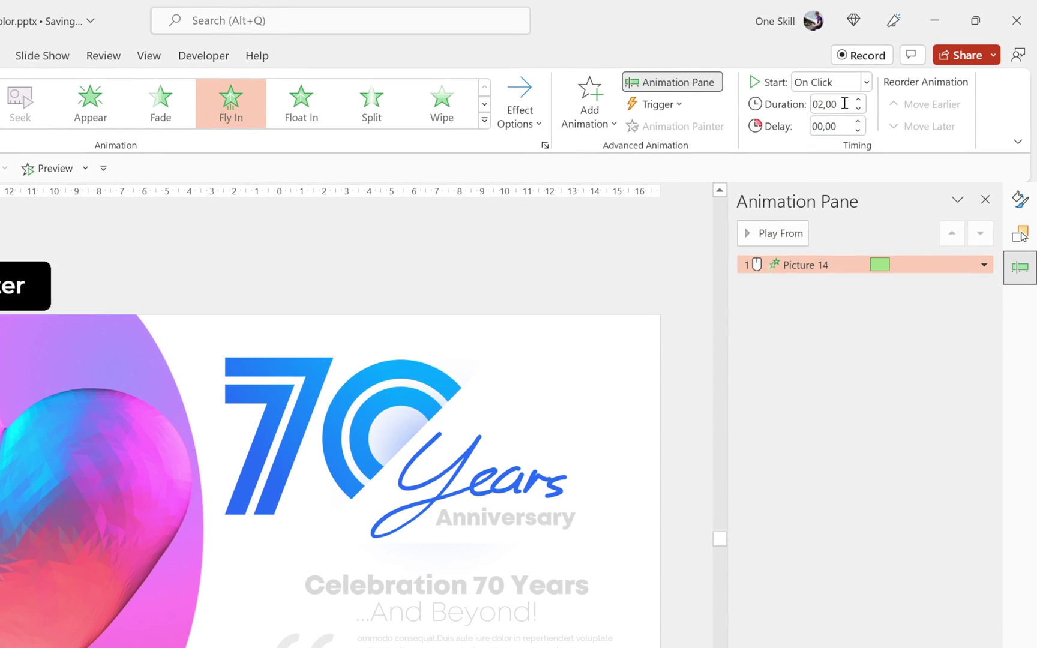
Set a 2 sec smooth end on the Fly In and preview it.
{"action": "double_click", "coordinate": [808, 264]}
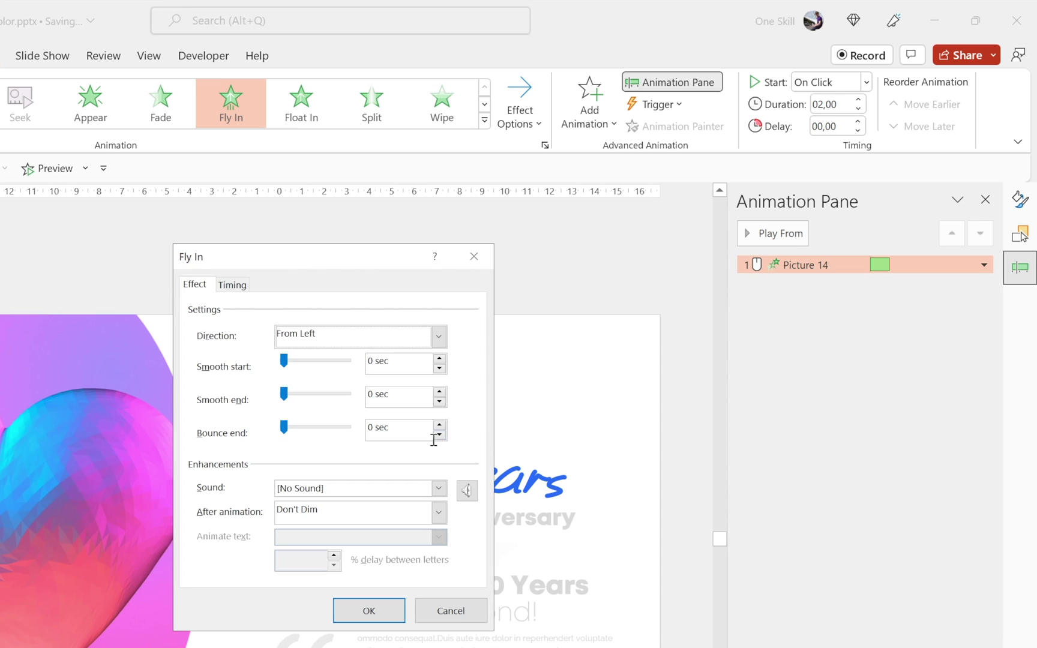
{"action": "left_click_drag", "start_coordinate": [284, 394], "coordinate": [400, 405]}
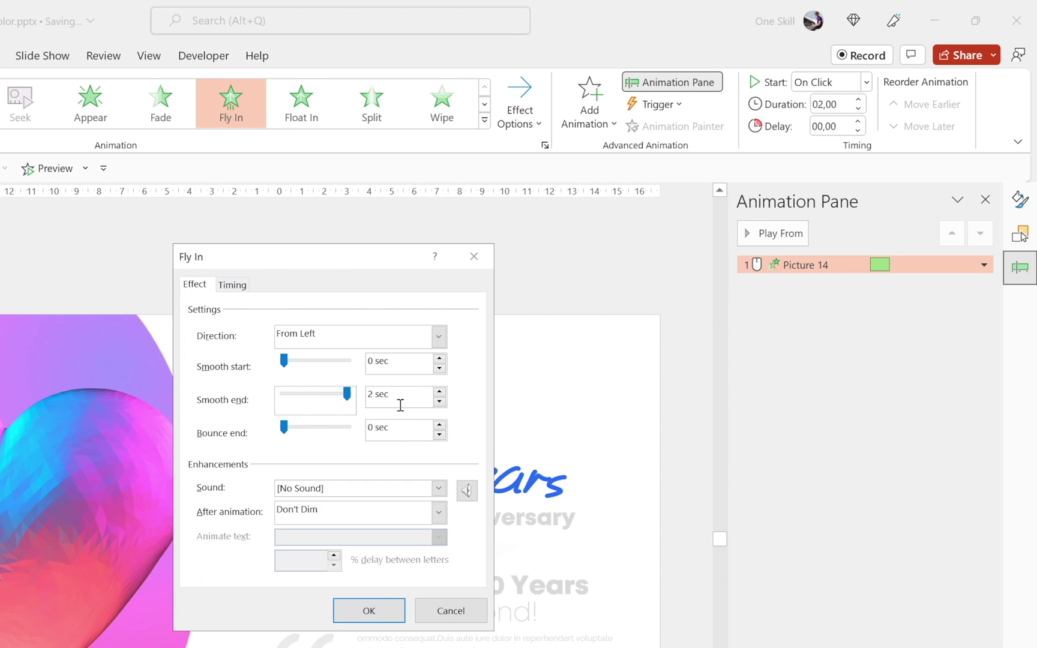
{"action": "left_click", "coordinate": [377, 611]}
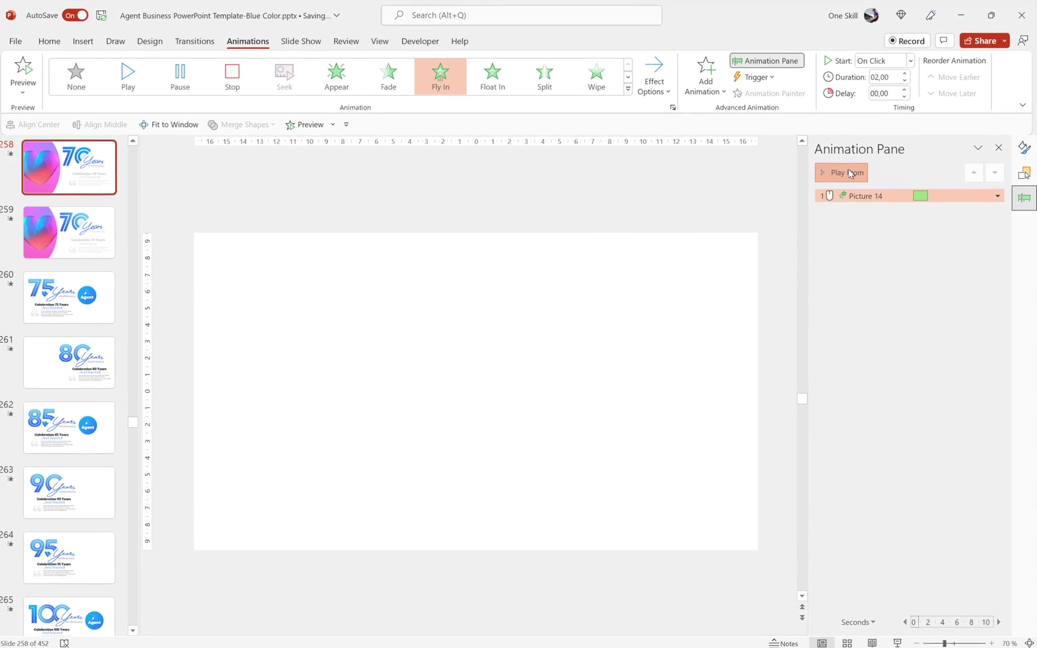
{"action": "left_click", "coordinate": [849, 173]}
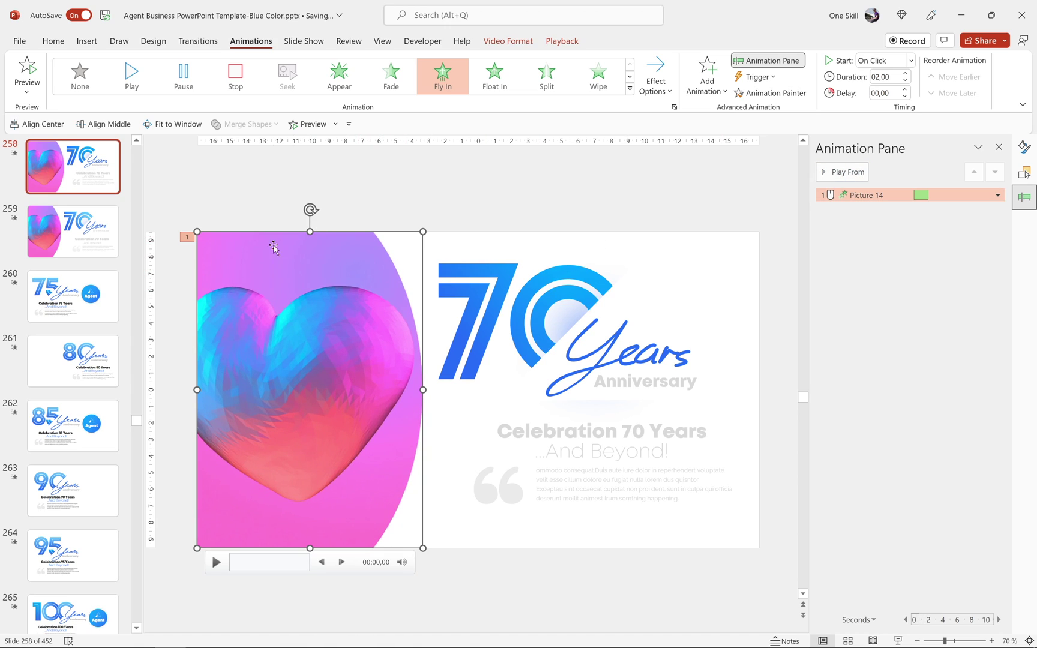
Add a Play media animation to the video starting With Previous.
{"action": "left_click", "coordinate": [128, 75]}
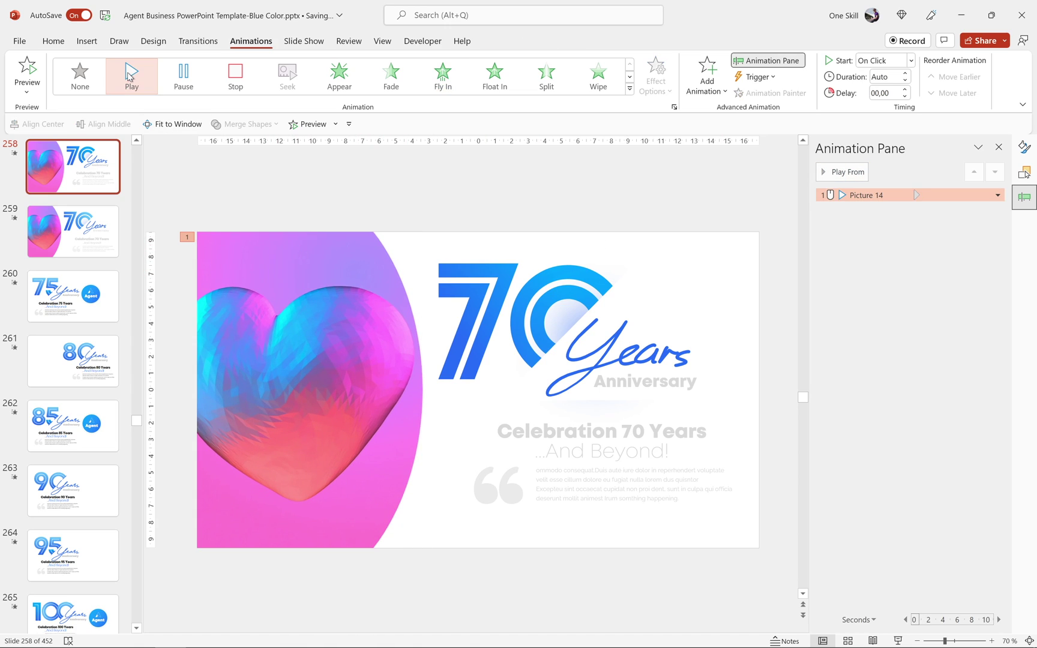
{"action": "key", "text": "ctrl+z"}
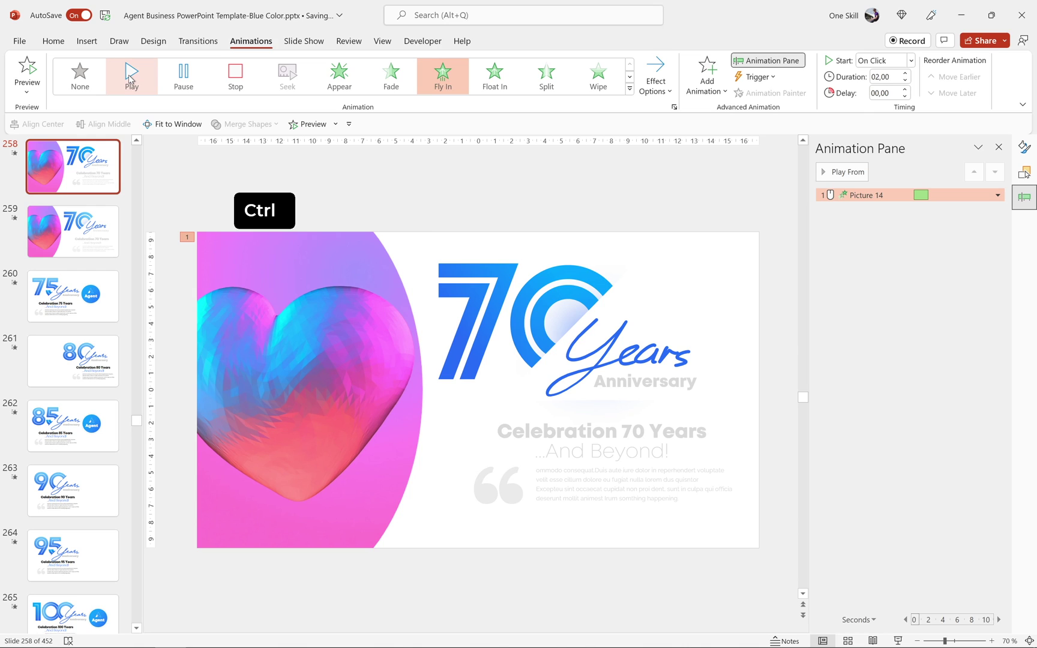
{"action": "left_click", "coordinate": [706, 83]}
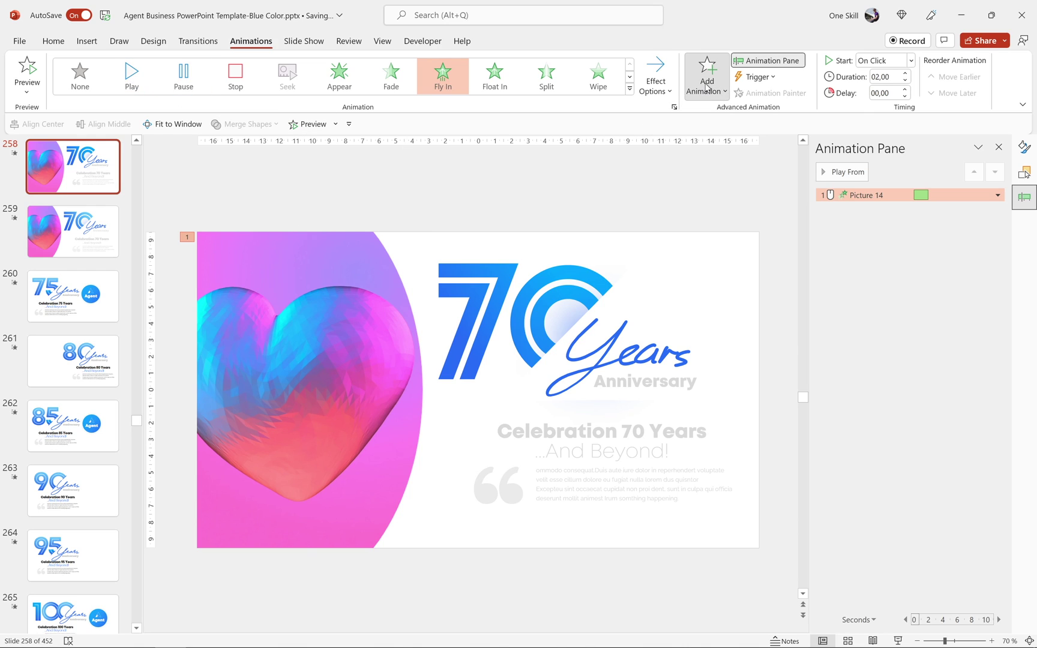
{"action": "left_click", "coordinate": [711, 137]}
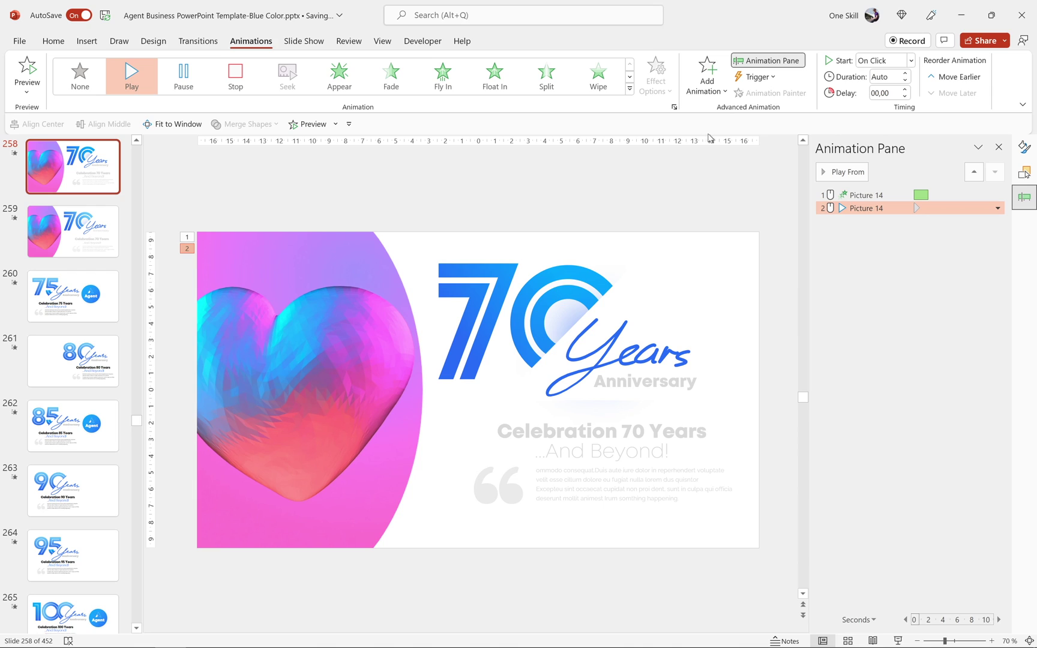
{"action": "left_click", "coordinate": [910, 60]}
{"action": "left_click", "coordinate": [897, 89]}
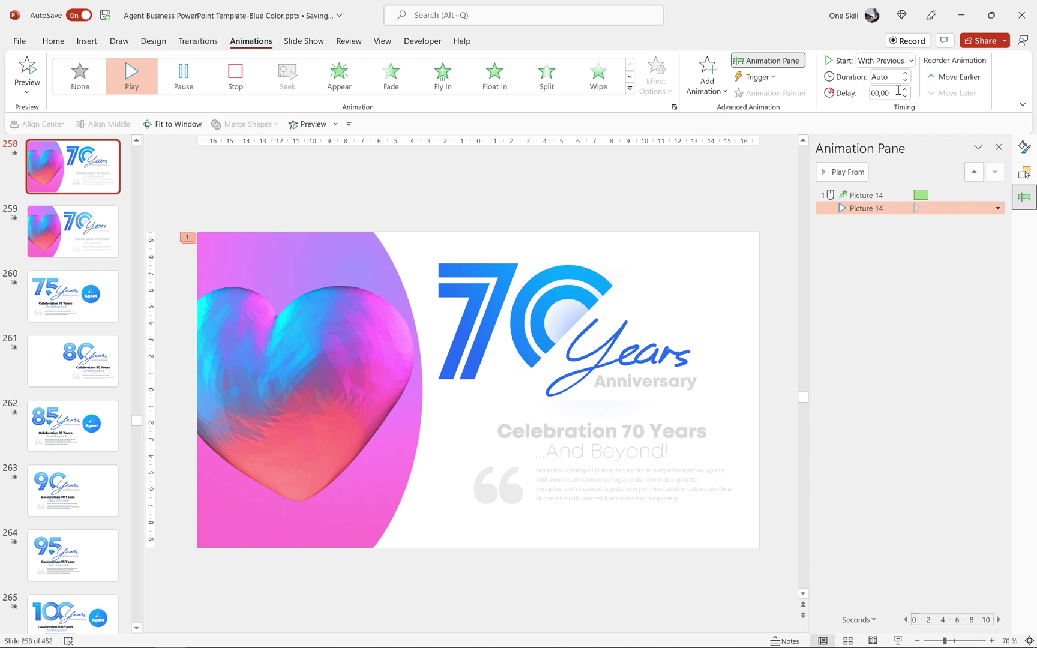
Set the heart video to Loop until Stopped and preview the animations.
{"action": "mouse_move", "coordinate": [267, 286]}
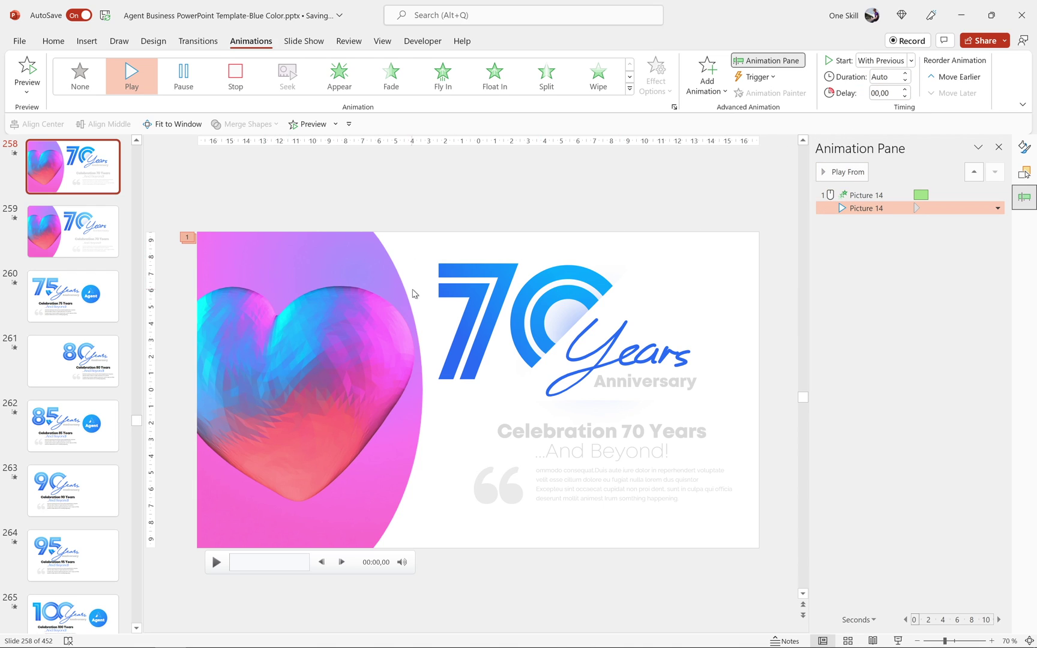
{"action": "left_click", "coordinate": [327, 269]}
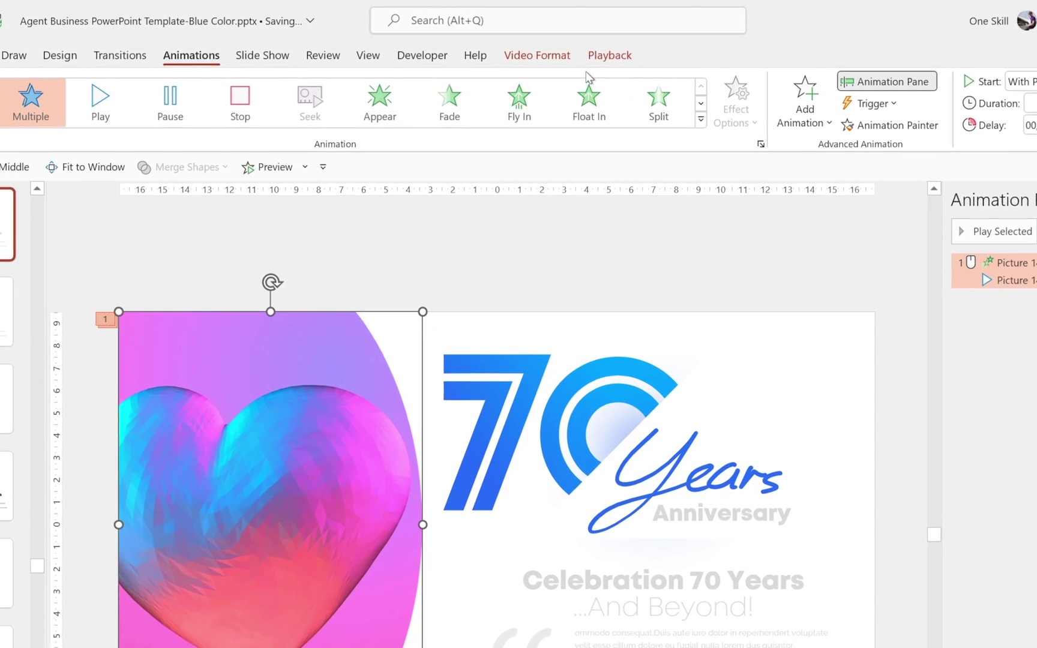
{"action": "left_click", "coordinate": [562, 38]}
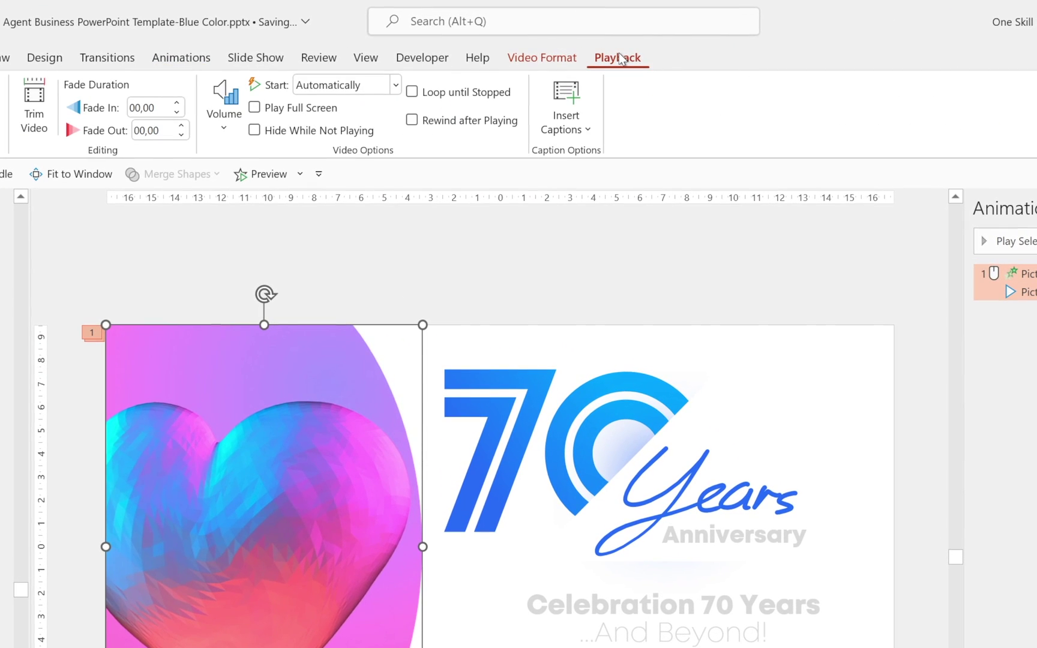
{"action": "left_click", "coordinate": [413, 93]}
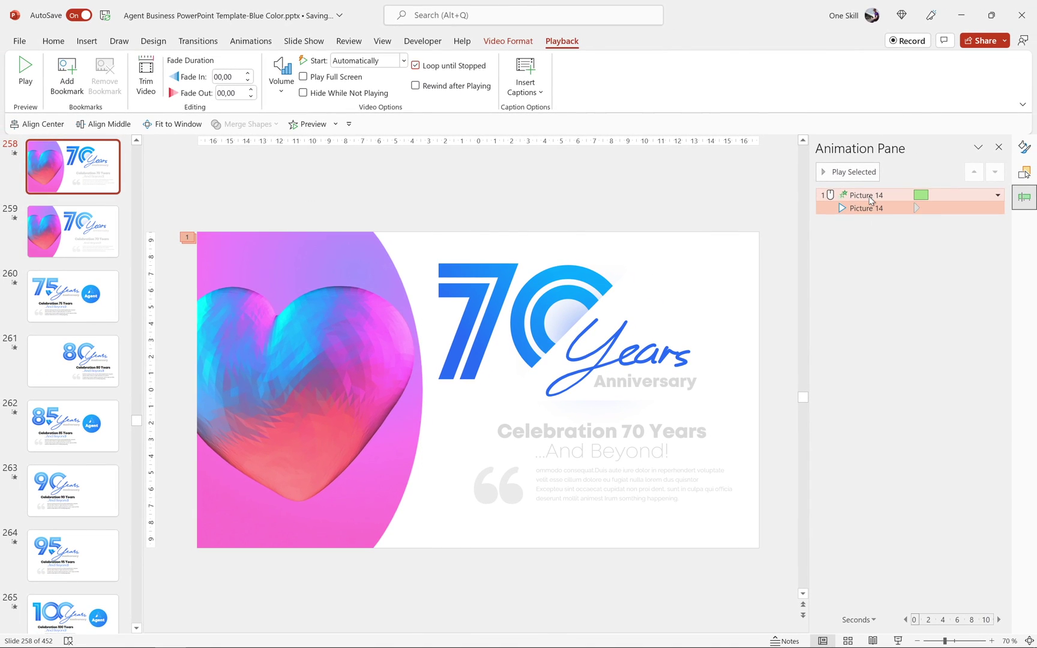
{"action": "left_click", "coordinate": [853, 172]}
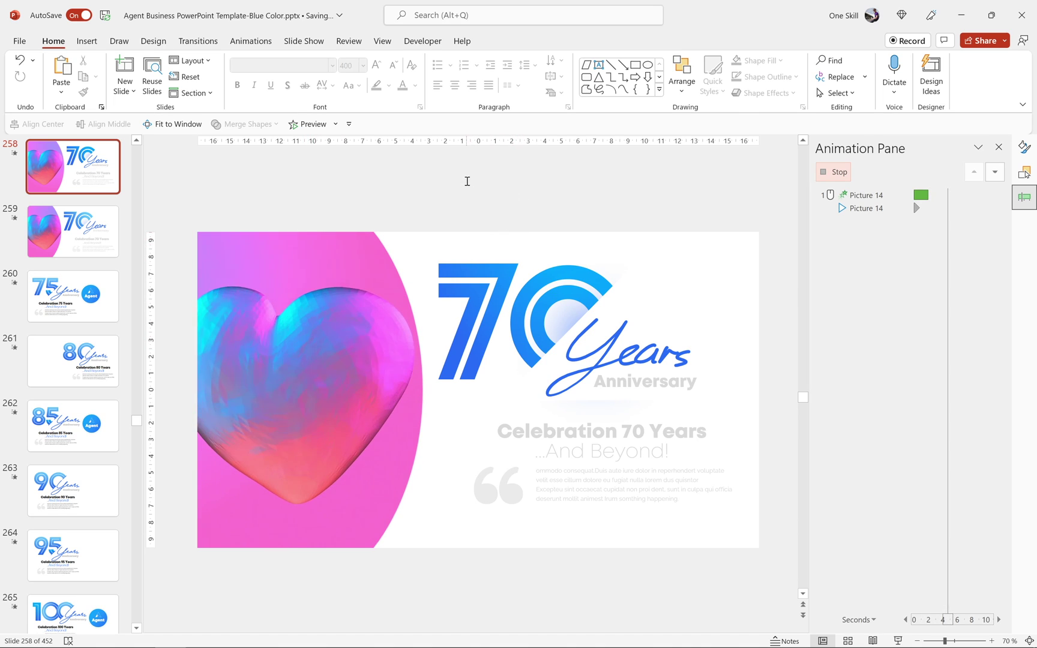
{"action": "left_click", "coordinate": [836, 174]}
Make the 70 logo Fly In from the right, starting With Previous.
{"action": "left_click", "coordinate": [456, 270]}
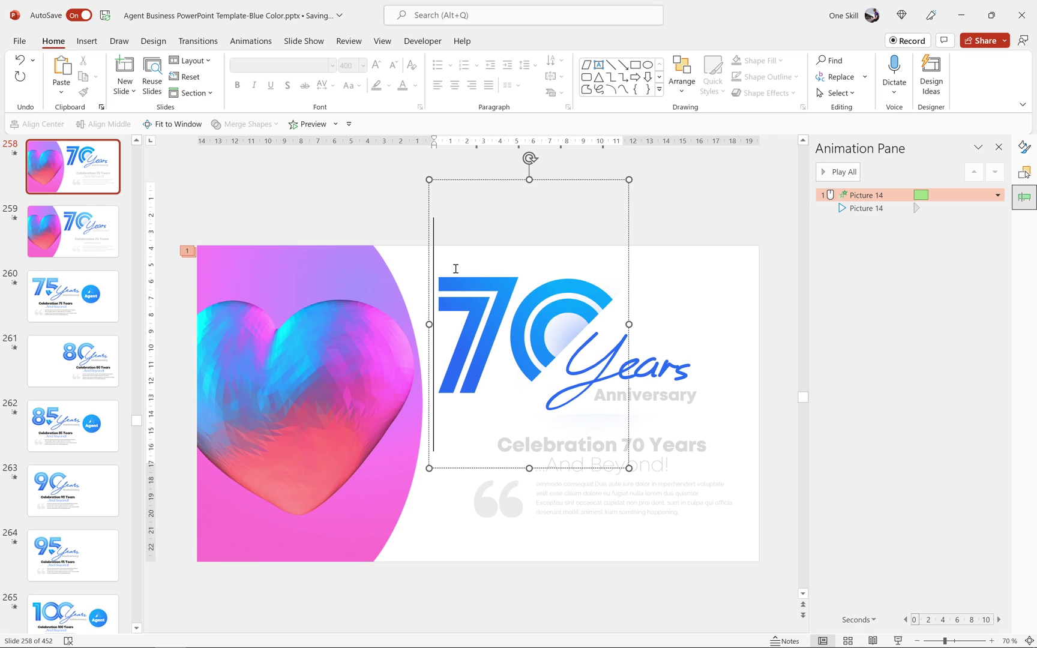
{"action": "left_click", "coordinate": [582, 180]}
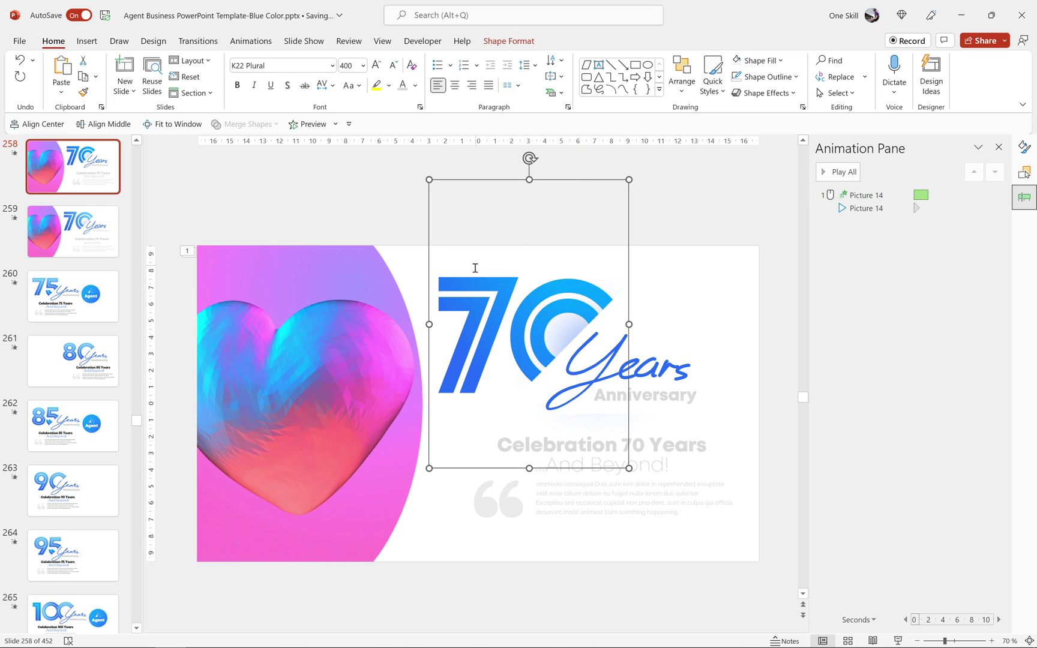
{"action": "left_click", "coordinate": [243, 42]}
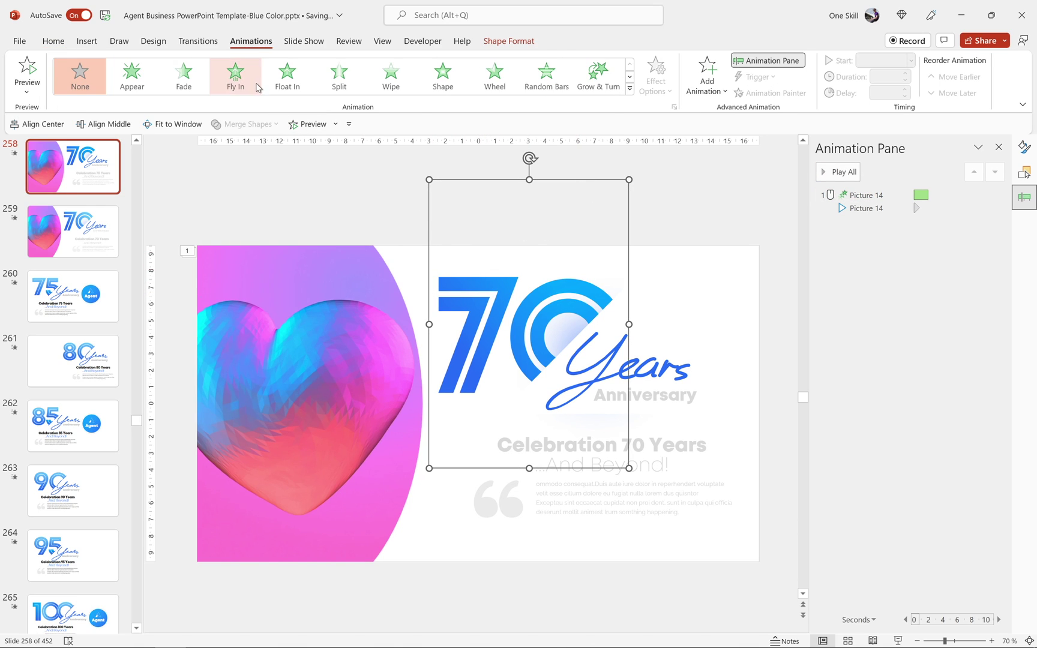
{"action": "left_click", "coordinate": [235, 75]}
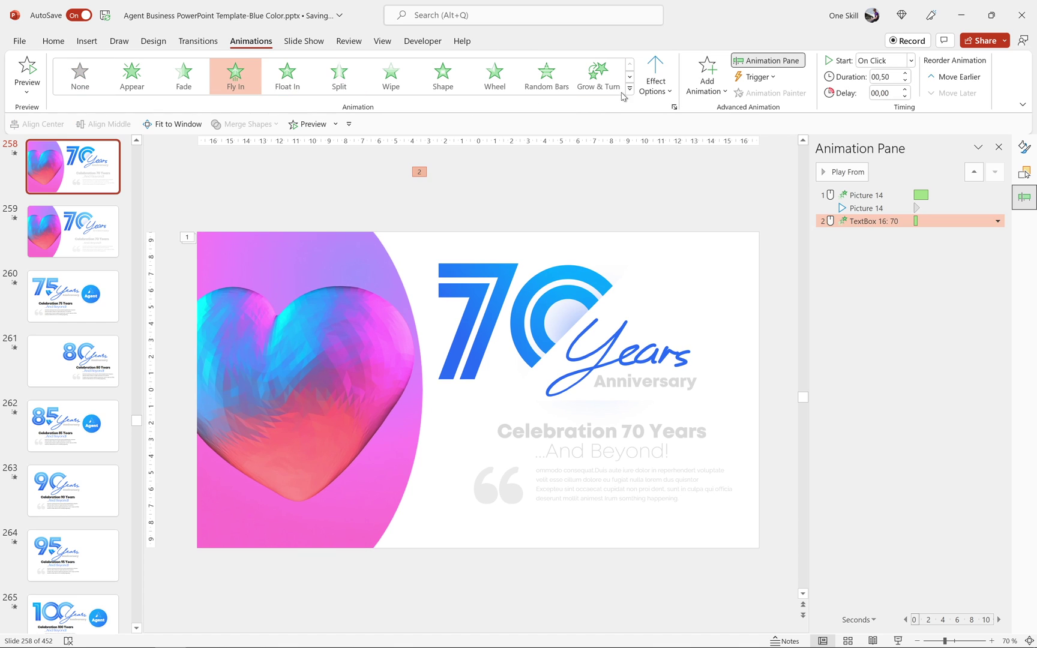
{"action": "left_click", "coordinate": [664, 79]}
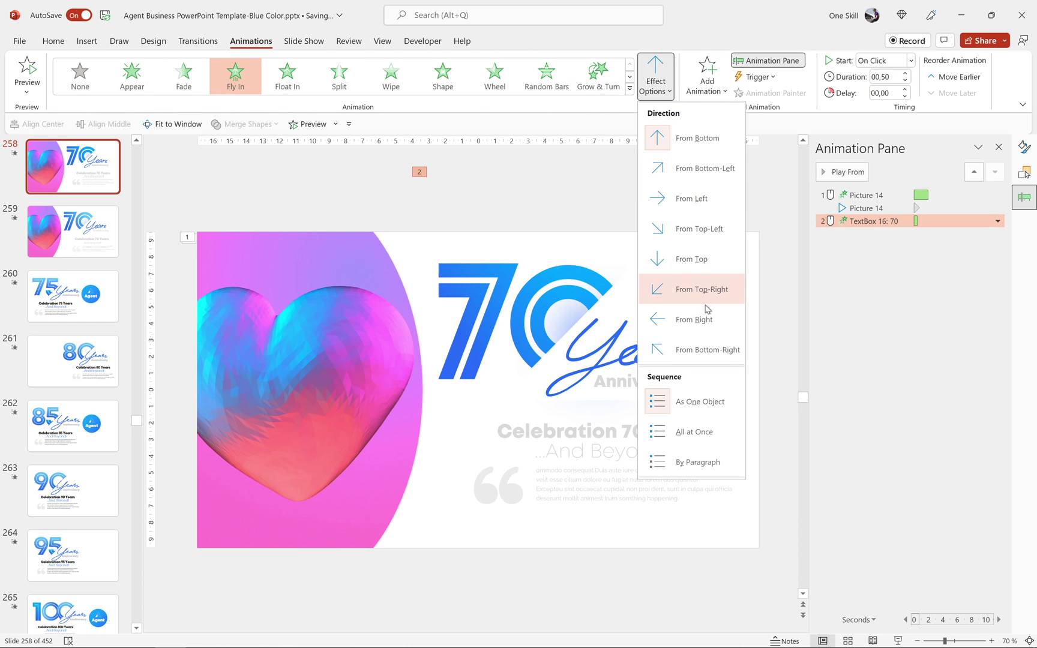
{"action": "left_click", "coordinate": [694, 319]}
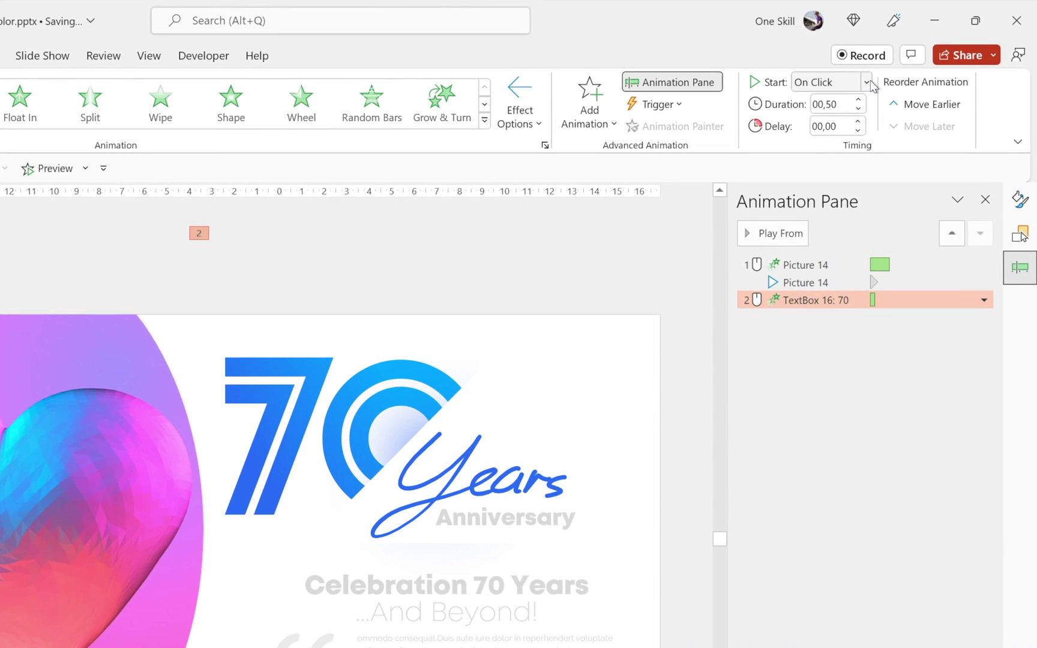
{"action": "left_click", "coordinate": [903, 64]}
{"action": "left_click", "coordinate": [840, 132]}
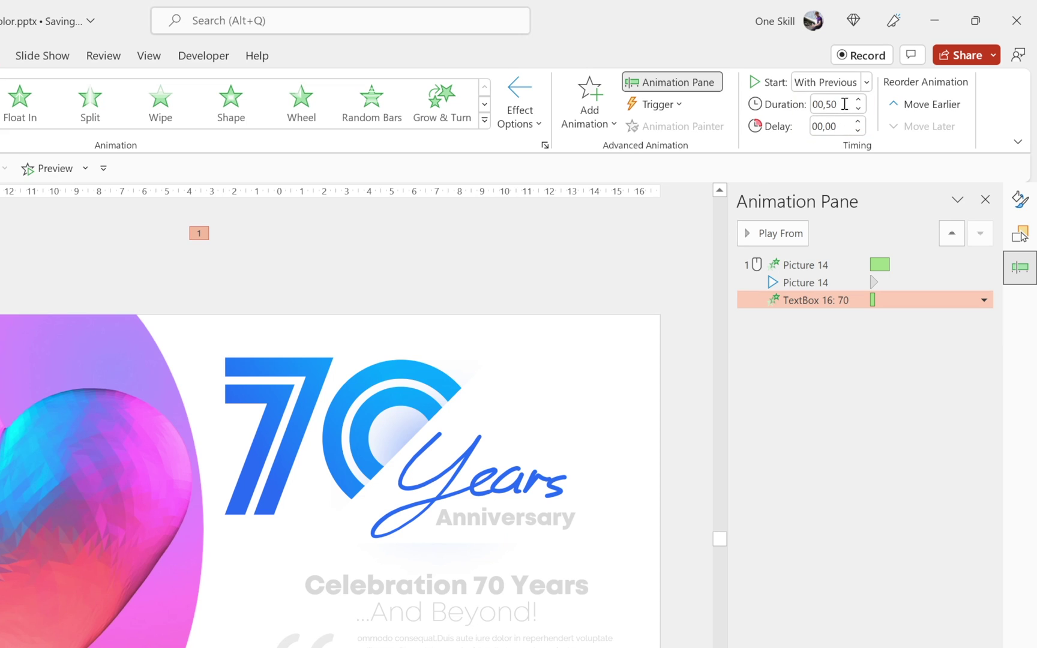
Set the 70 fly-in to a 2-second duration with a 1-second delay, then preview.
{"action": "left_click", "coordinate": [845, 105]}
{"action": "type", "text": "2"}
{"action": "key", "text": "Return"}
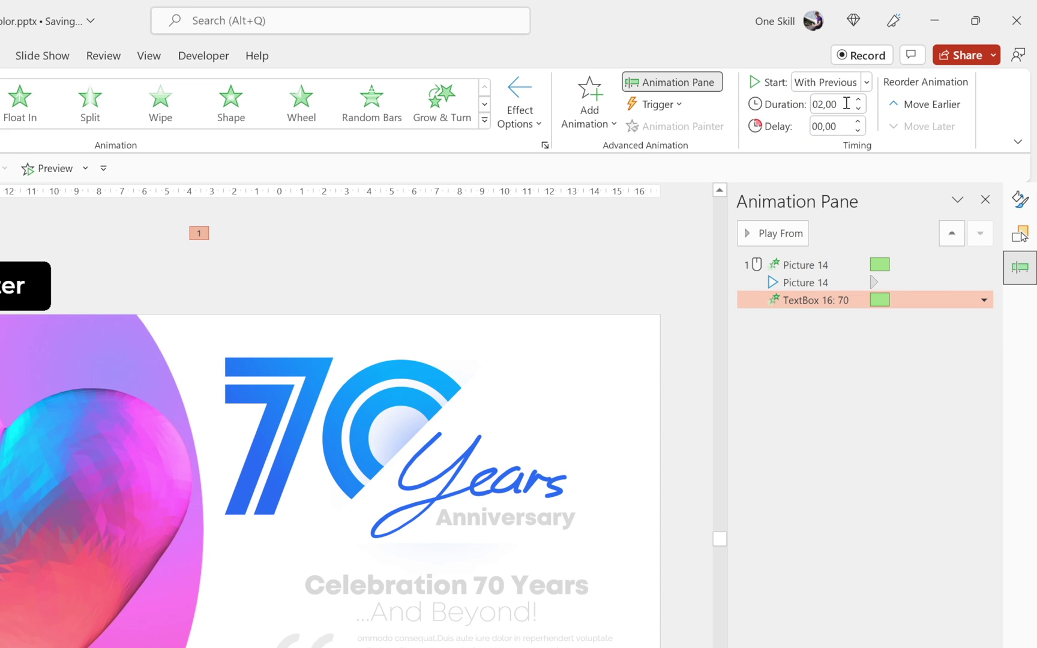
{"action": "left_click", "coordinate": [843, 123]}
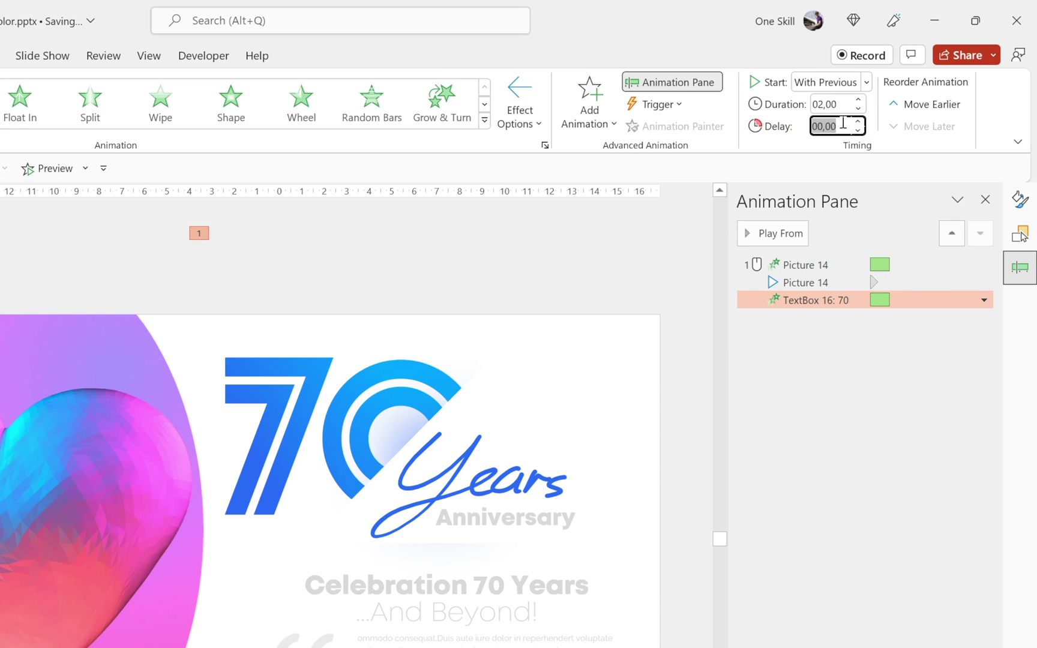
{"action": "type", "text": "1"}
{"action": "key", "text": "Return"}
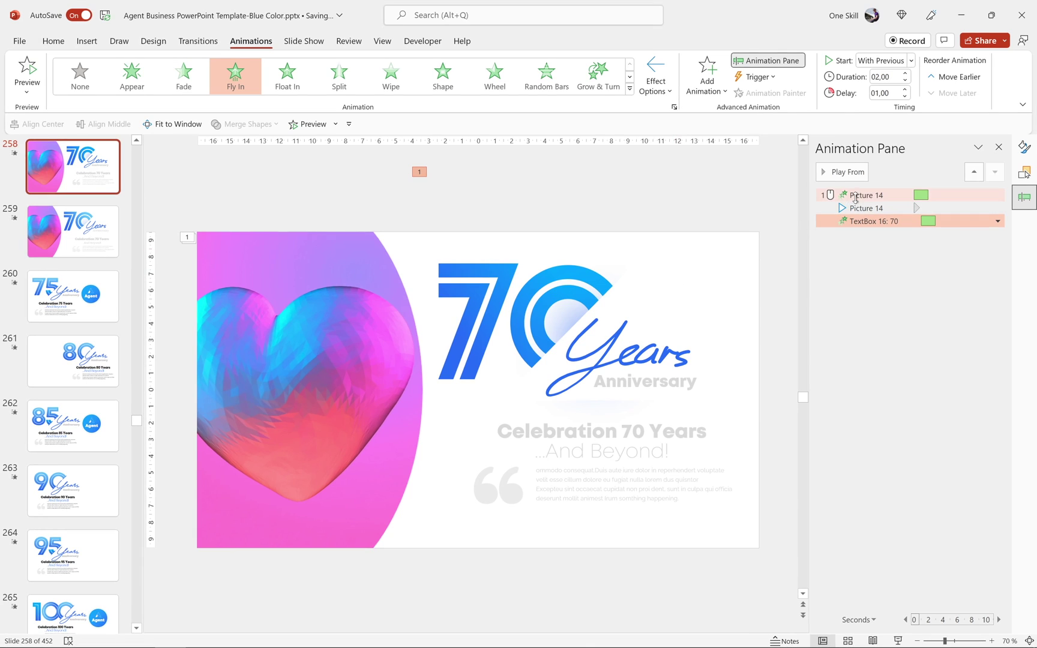
{"action": "left_click", "coordinate": [857, 174]}
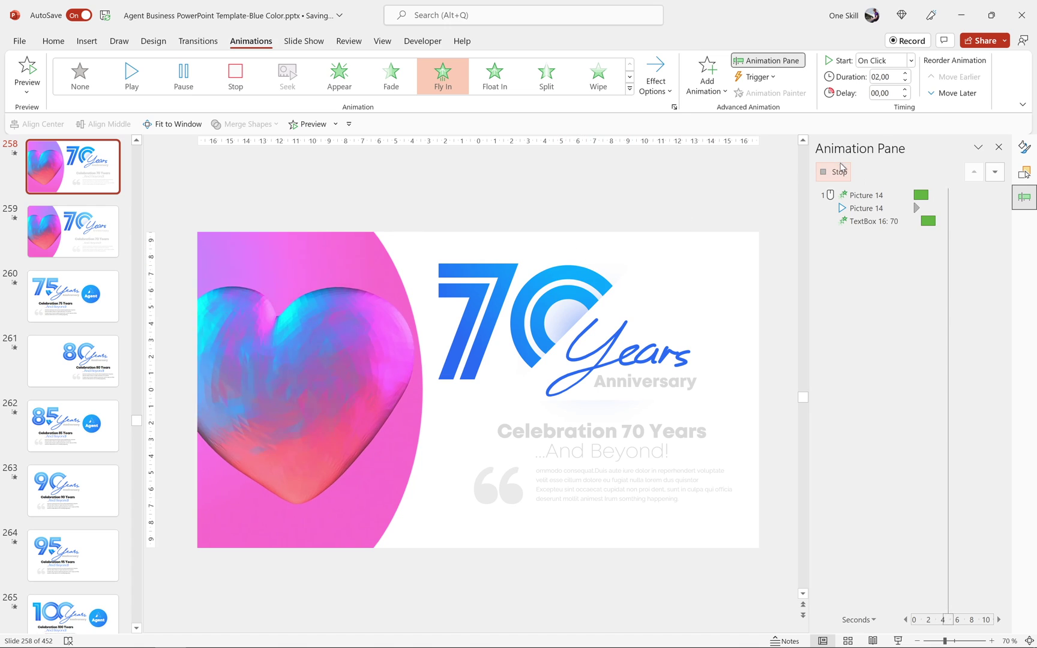
Give the 70 fly-in a 2 sec smooth end and preview again.
{"action": "double_click", "coordinate": [871, 222]}
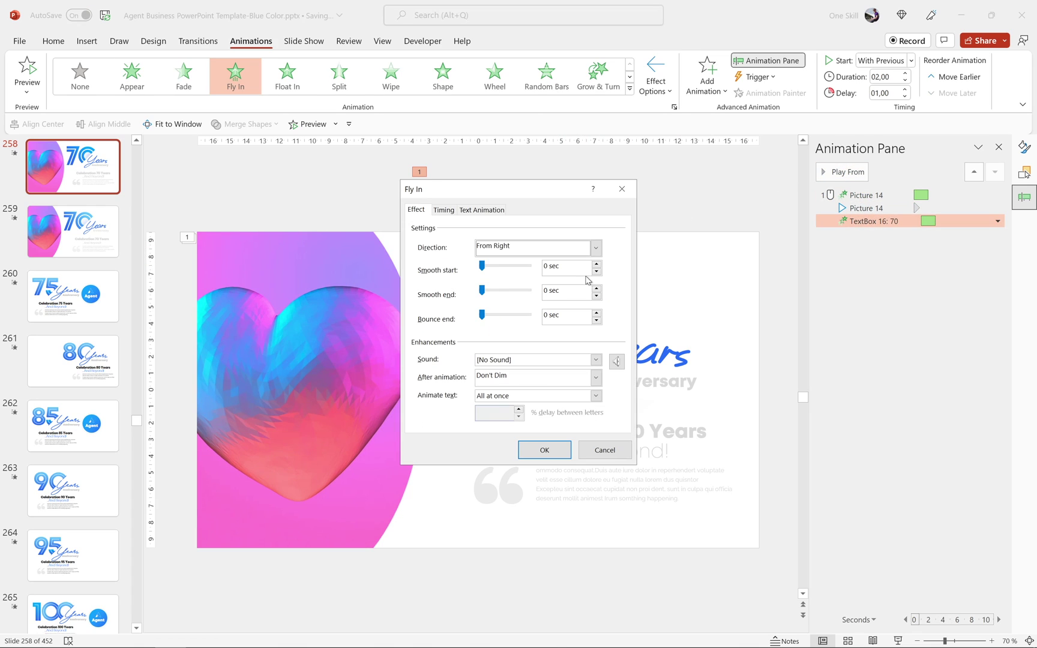
{"action": "left_click_drag", "start_coordinate": [480, 292], "coordinate": [528, 291]}
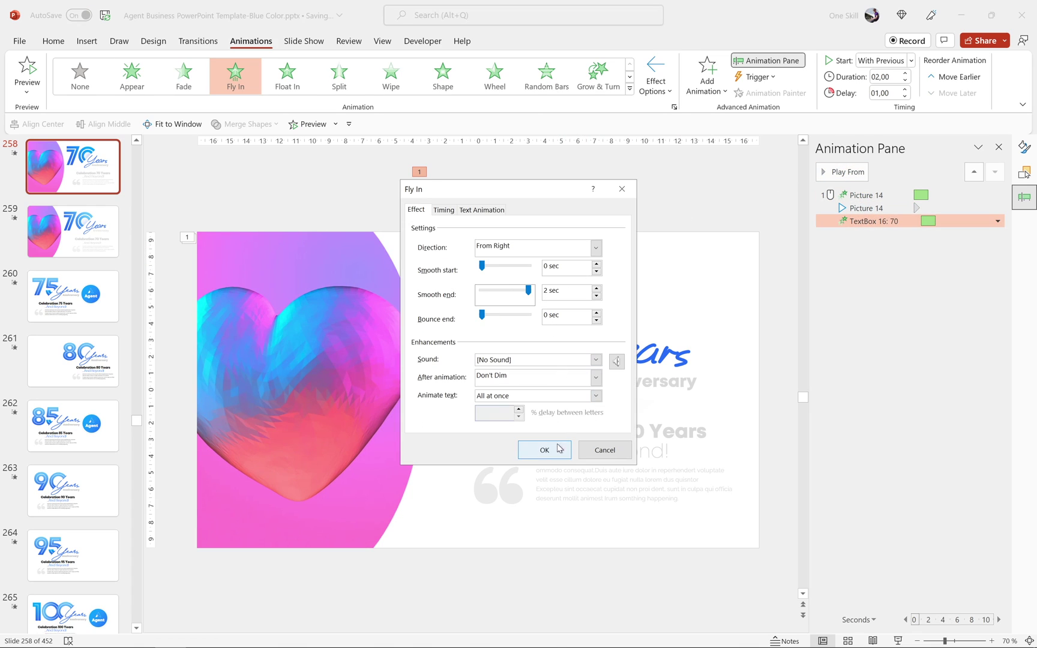
{"action": "left_click", "coordinate": [543, 450]}
{"action": "left_click", "coordinate": [836, 172]}
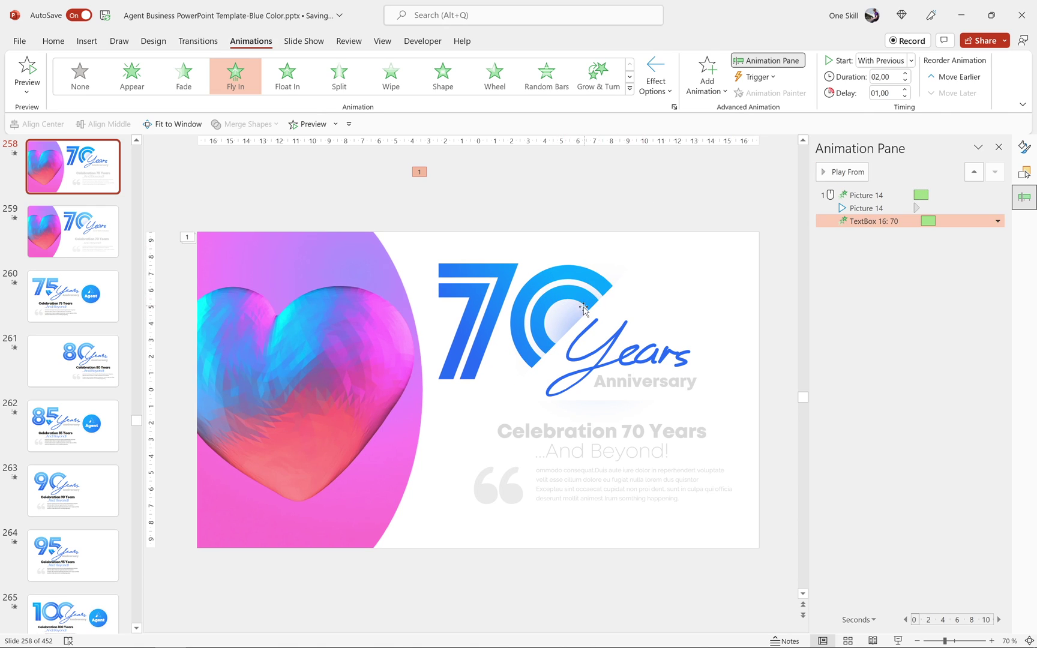
Give the glow circle a 2-second Fade starting With Previous.
{"action": "left_click", "coordinate": [570, 314]}
{"action": "left_click", "coordinate": [549, 282]}
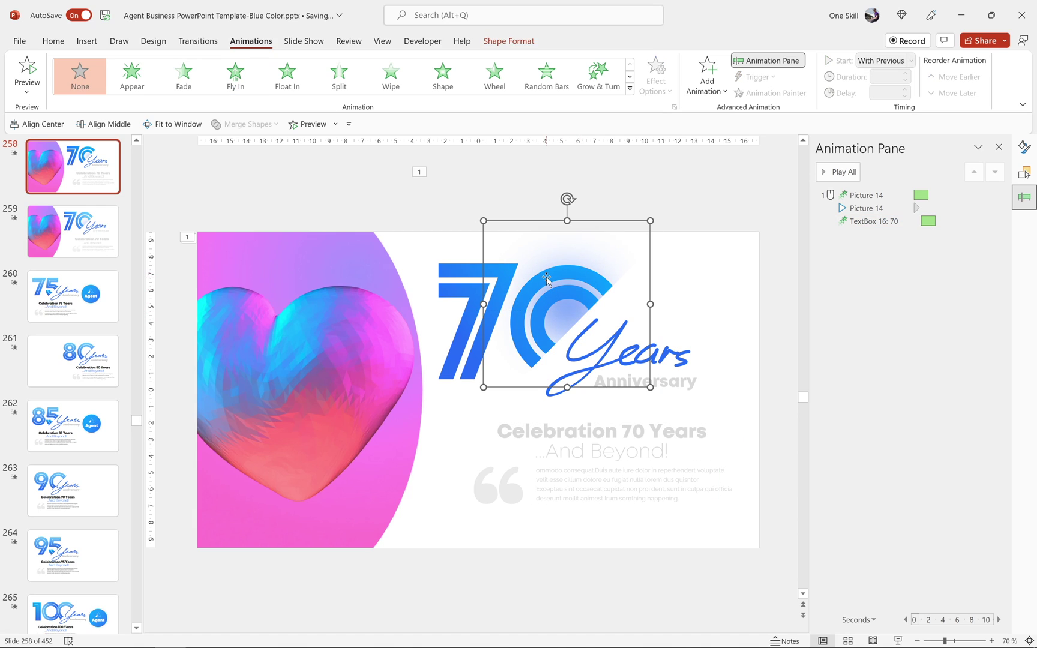
{"action": "key", "text": "ctrl+z"}
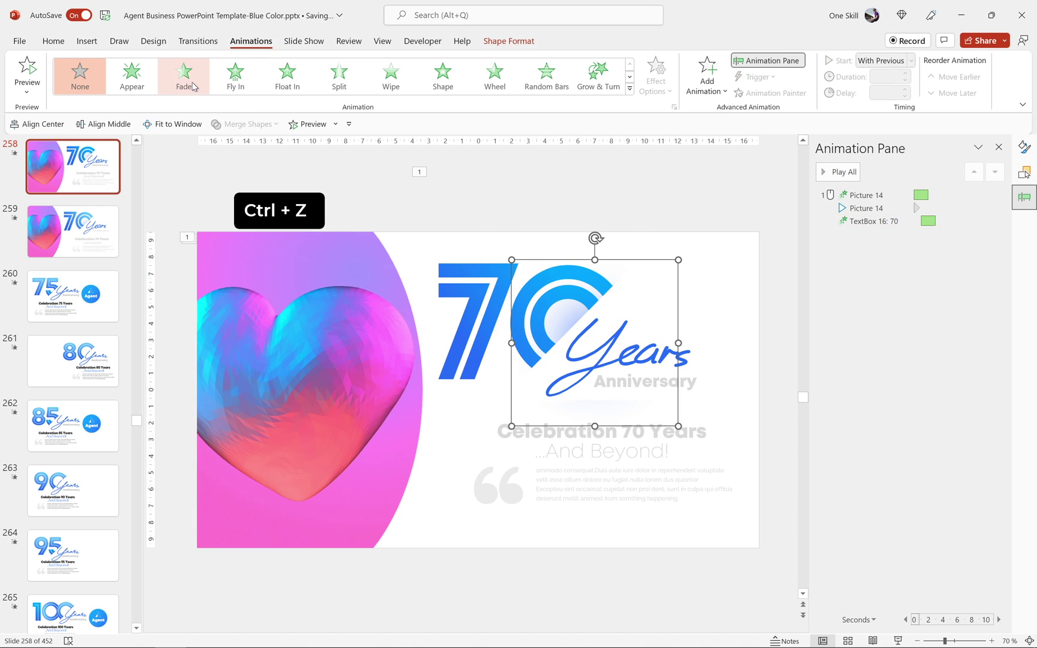
{"action": "left_click", "coordinate": [184, 75]}
{"action": "left_click", "coordinate": [911, 60]}
{"action": "left_click", "coordinate": [877, 76]}
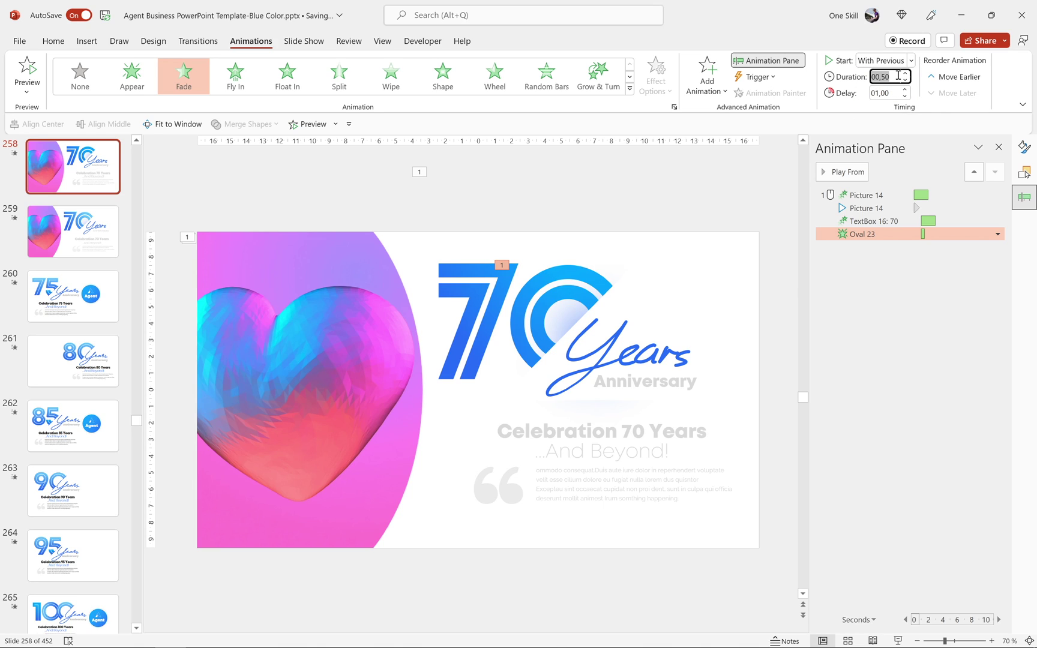
{"action": "type", "text": "2"}
{"action": "key", "text": "Return"}
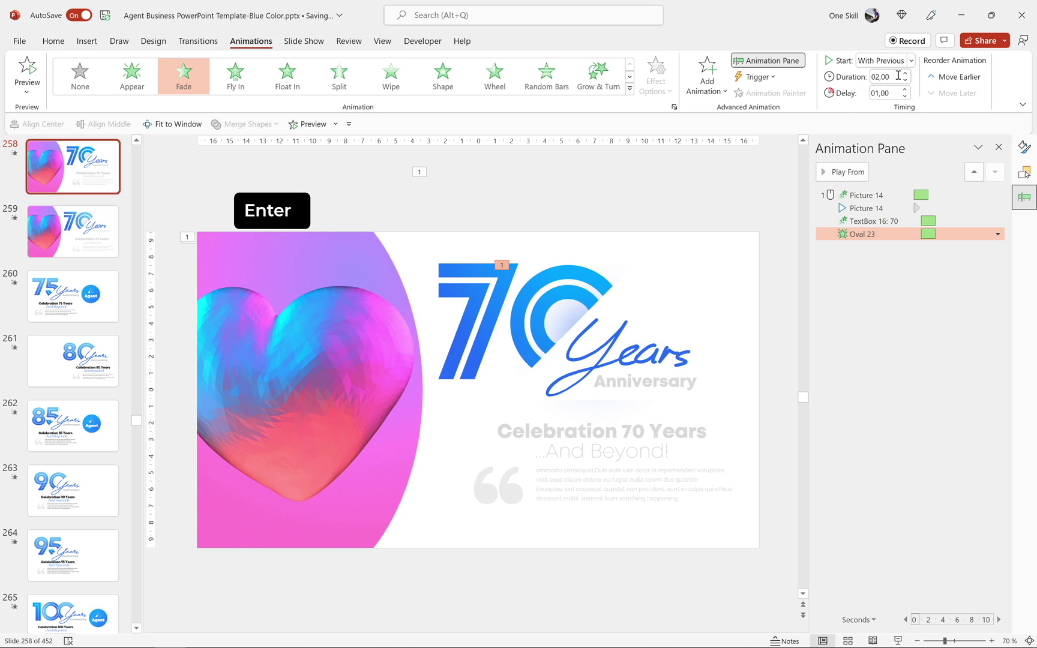
Group the Anniversary, Celebration and body text, then give it a 2-second Fade With Previous.
{"action": "left_click", "coordinate": [644, 380]}
{"action": "left_click", "coordinate": [619, 441], "text": "shift"}
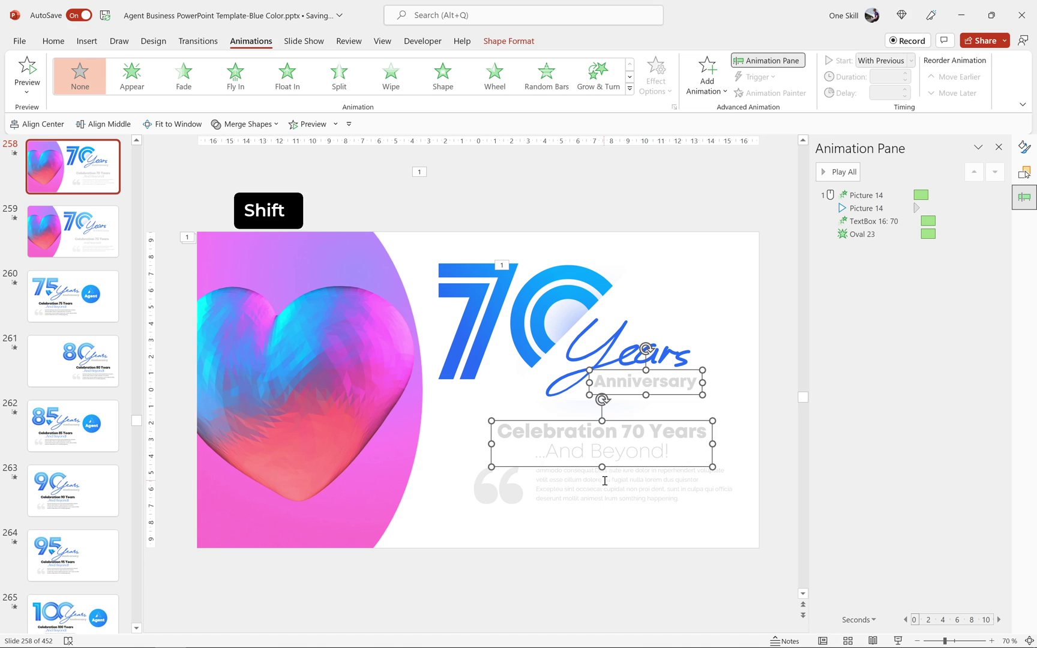
{"action": "left_click", "coordinate": [605, 481], "text": "shift"}
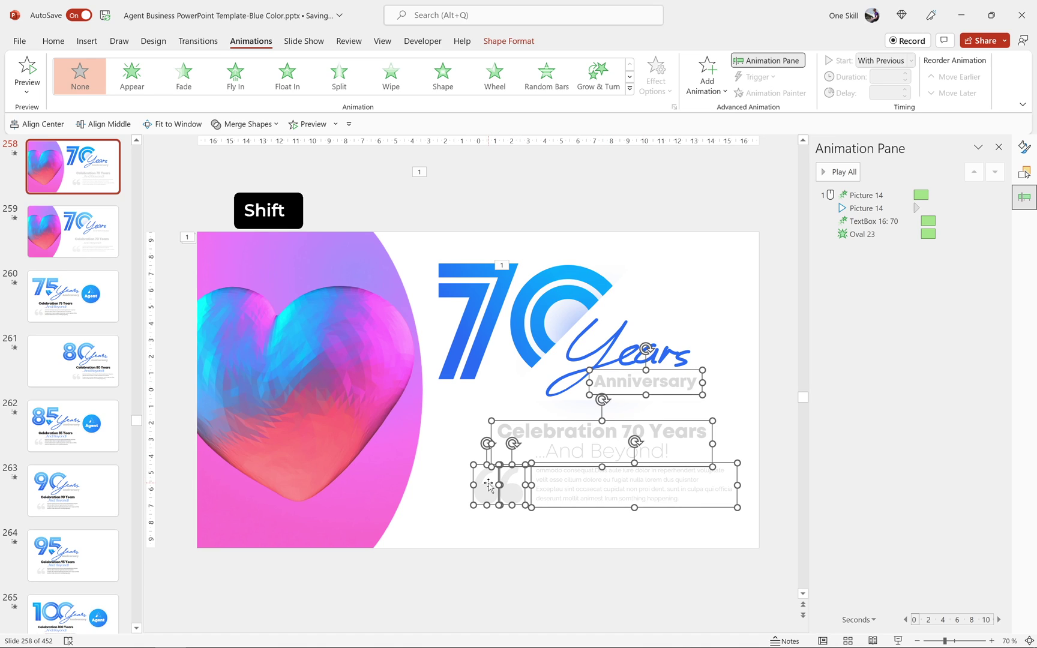
{"action": "key", "text": "ctrl+g"}
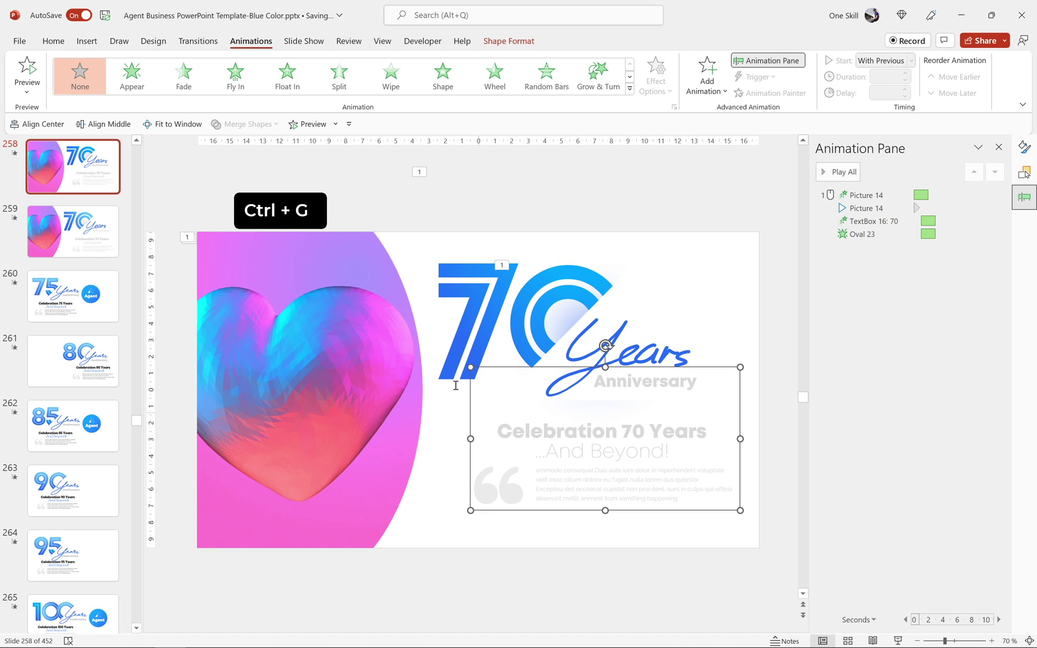
{"action": "left_click", "coordinate": [186, 81]}
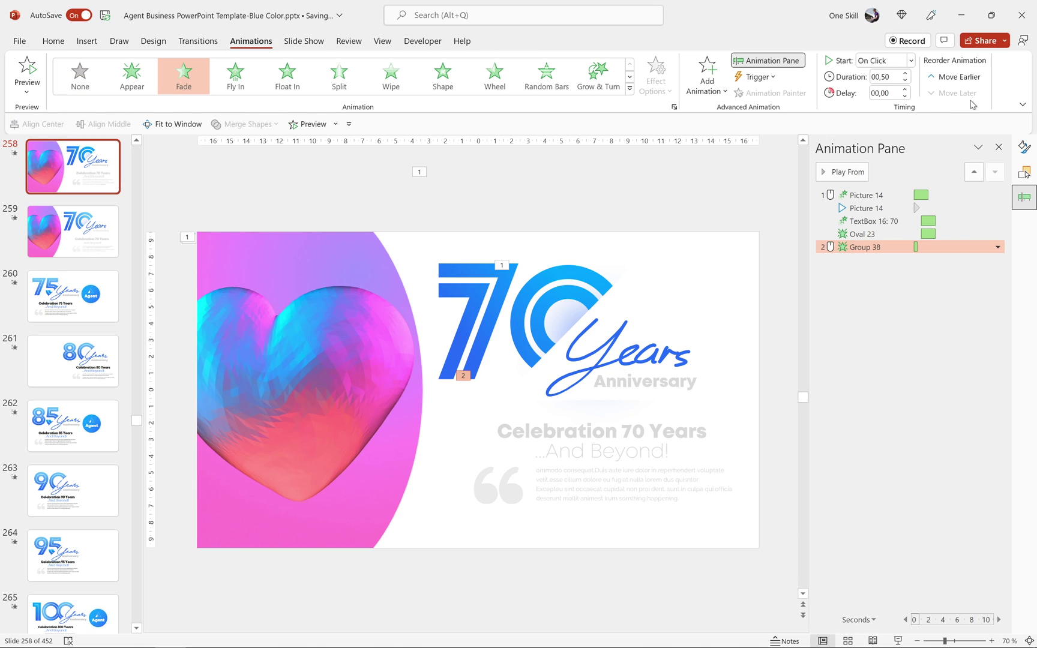
{"action": "left_click", "coordinate": [910, 60]}
{"action": "left_click", "coordinate": [879, 78]}
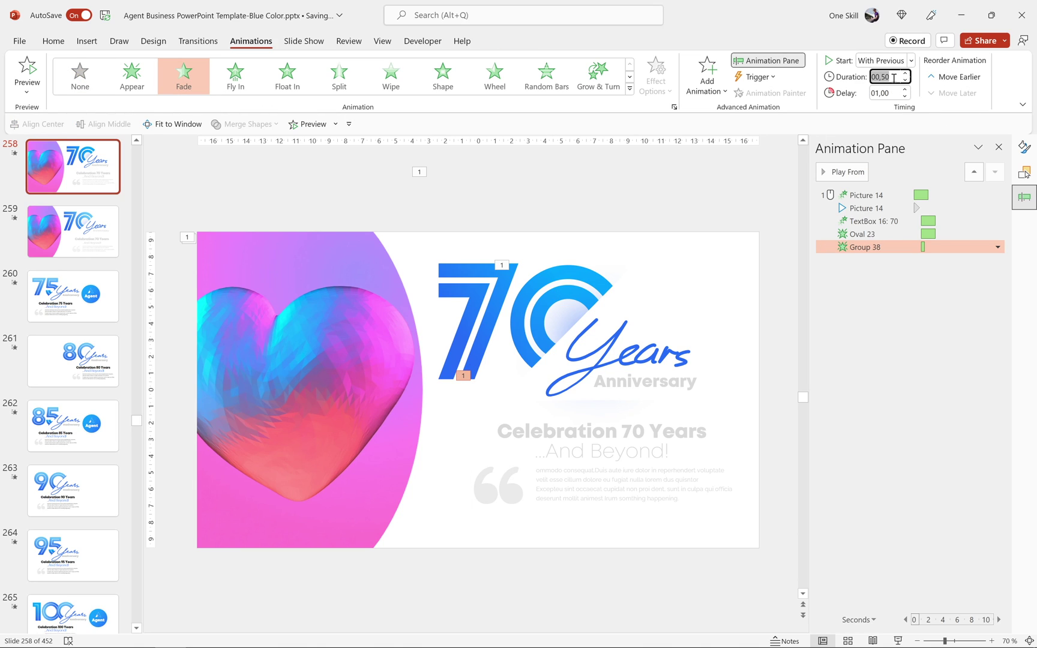
{"action": "type", "text": "2"}
{"action": "key", "text": "Return"}
Give the handwritten Years ink a Replay animation starting With Previous.
{"action": "left_click", "coordinate": [865, 198]}
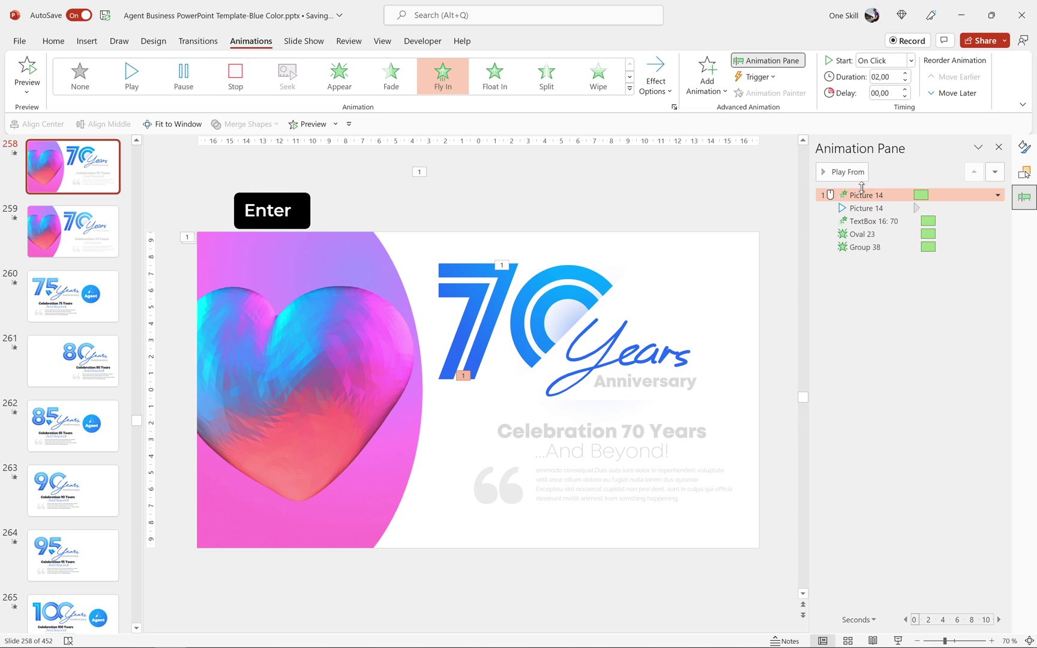
{"action": "left_click", "coordinate": [853, 172]}
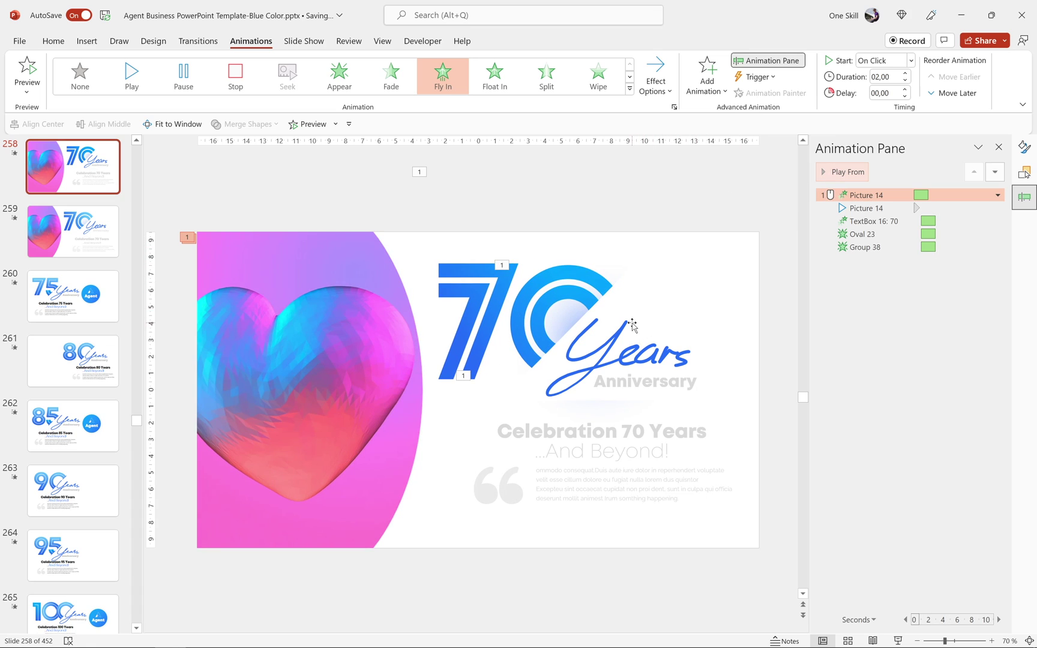
{"action": "left_click", "coordinate": [617, 337]}
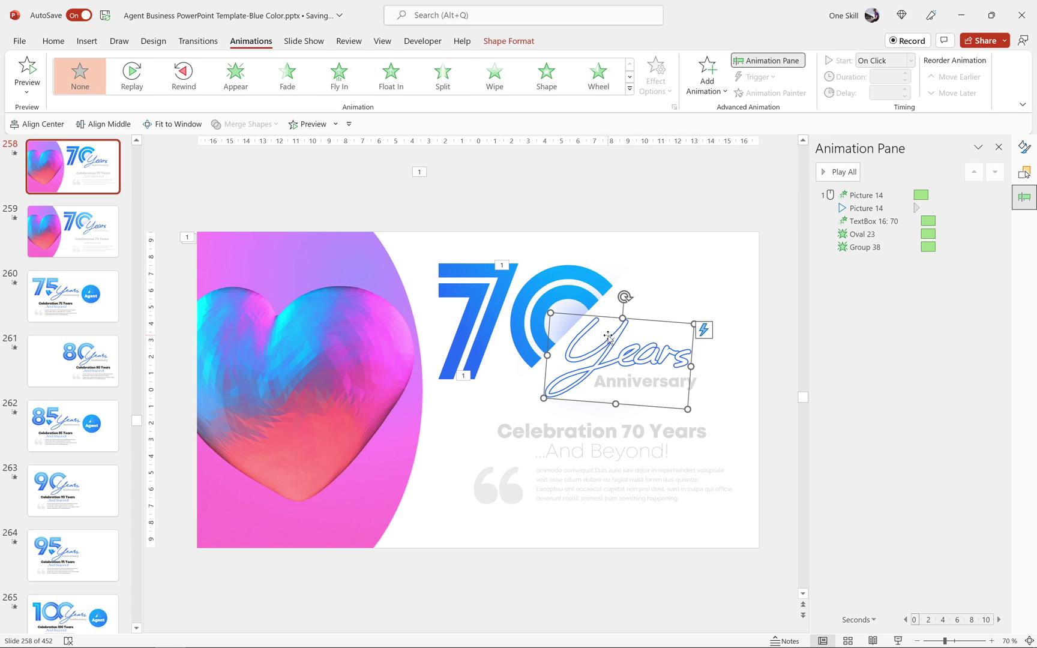
{"action": "left_click", "coordinate": [132, 90]}
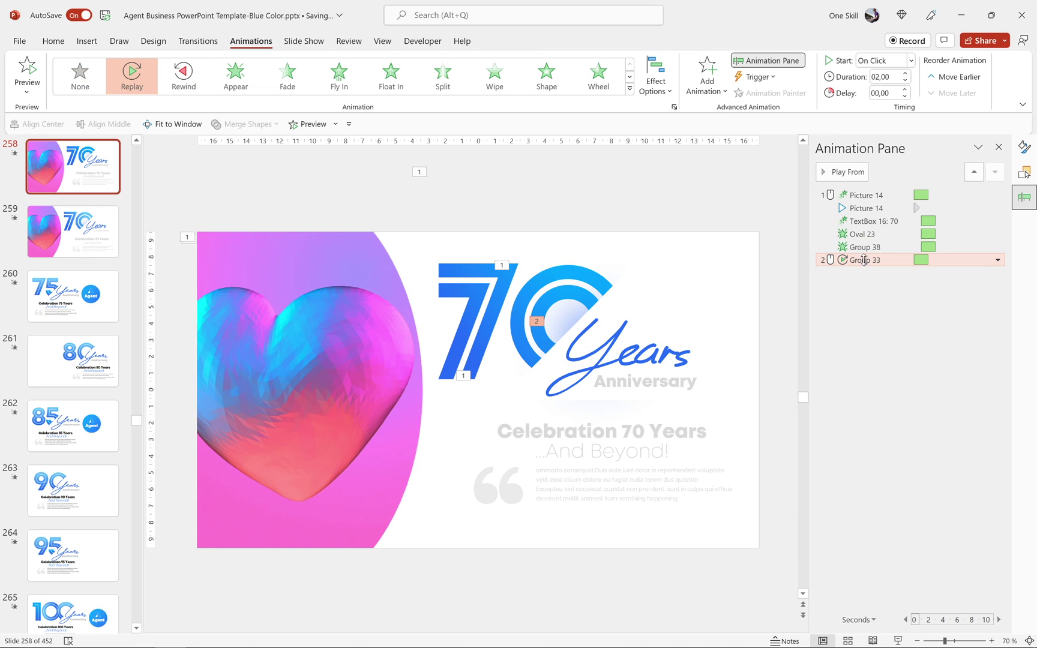
{"action": "left_click", "coordinate": [911, 61]}
{"action": "left_click", "coordinate": [903, 89]}
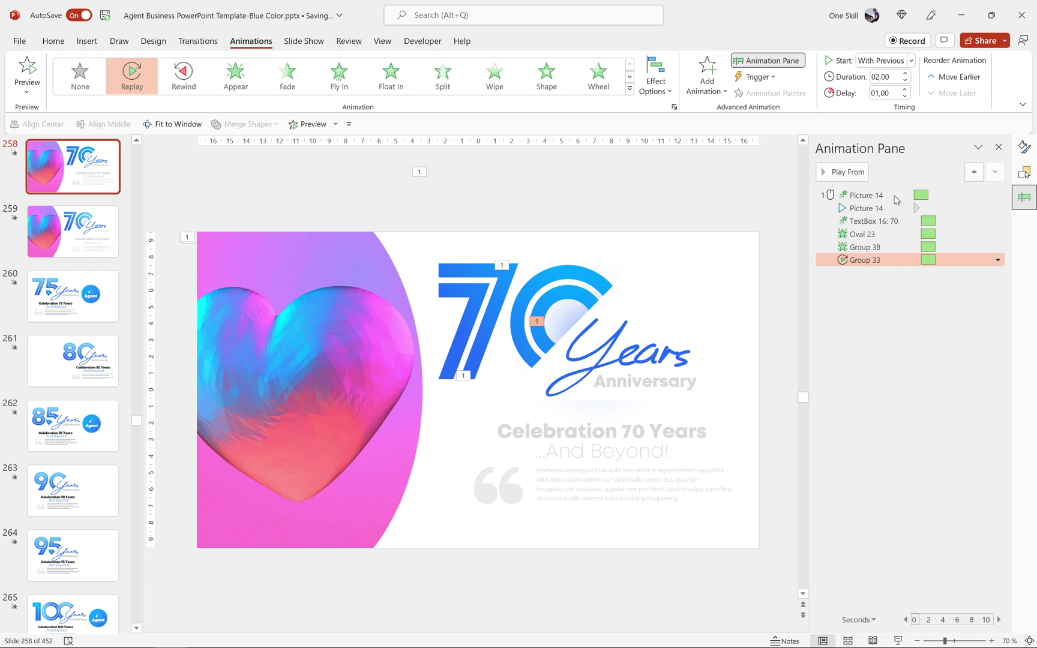
Preview all six animations on slide 258 and compare with slide 257.
{"action": "left_click", "coordinate": [900, 198]}
{"action": "left_click", "coordinate": [857, 173]}
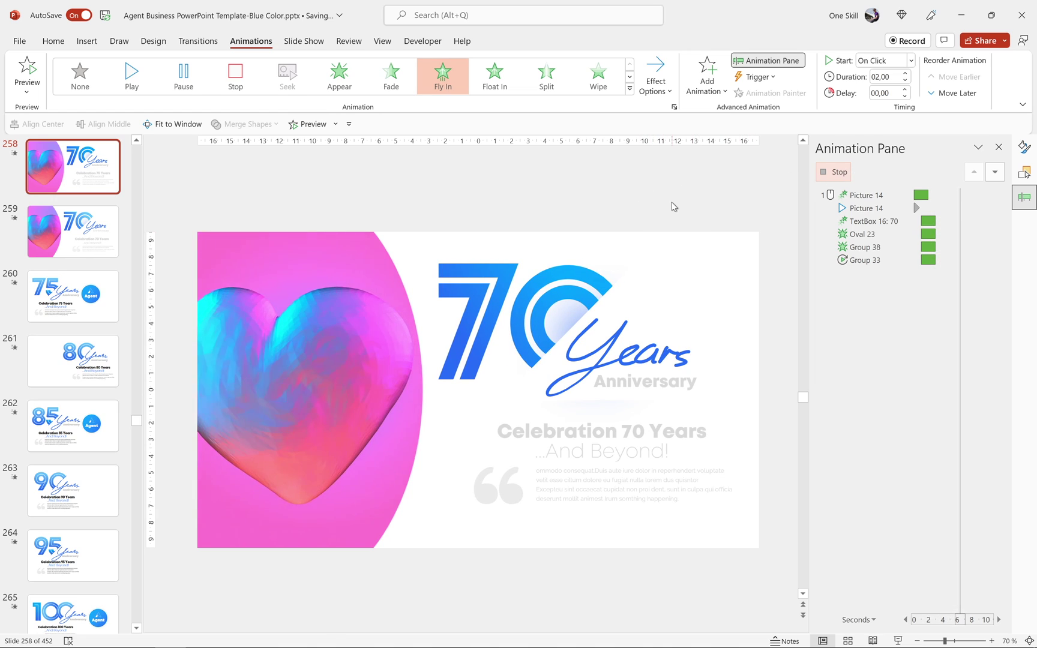
{"action": "scroll", "coordinate": [76, 277], "scroll_direction": "up", "scroll_amount": 1}
{"action": "scroll", "coordinate": [75, 275], "scroll_direction": "up", "scroll_amount": 2}
{"action": "left_click", "coordinate": [72, 234]}
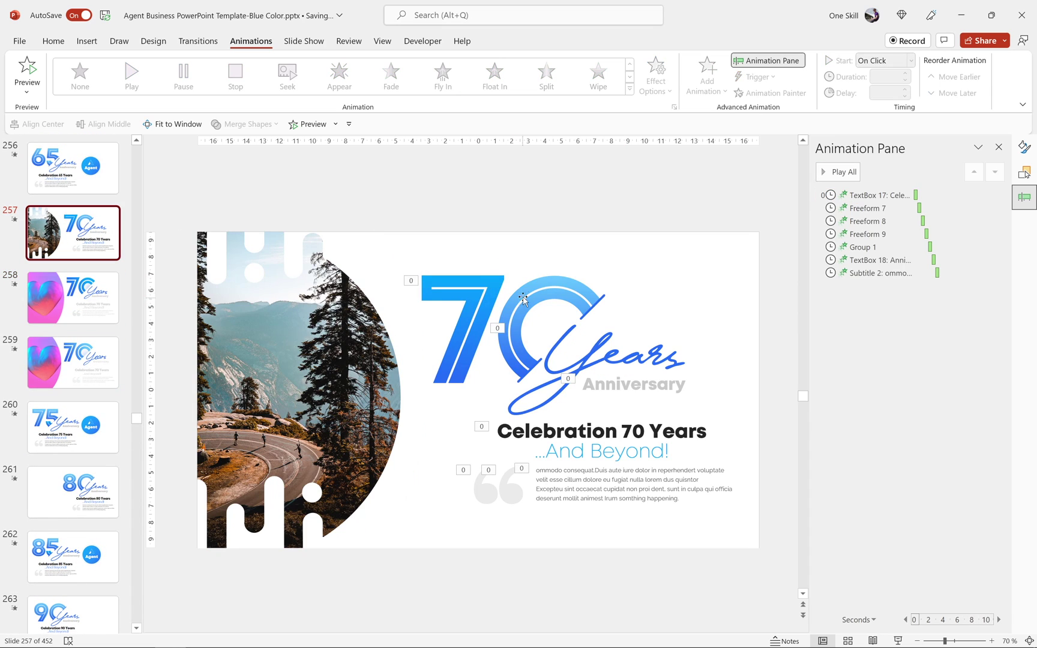
{"action": "key", "text": "Down"}
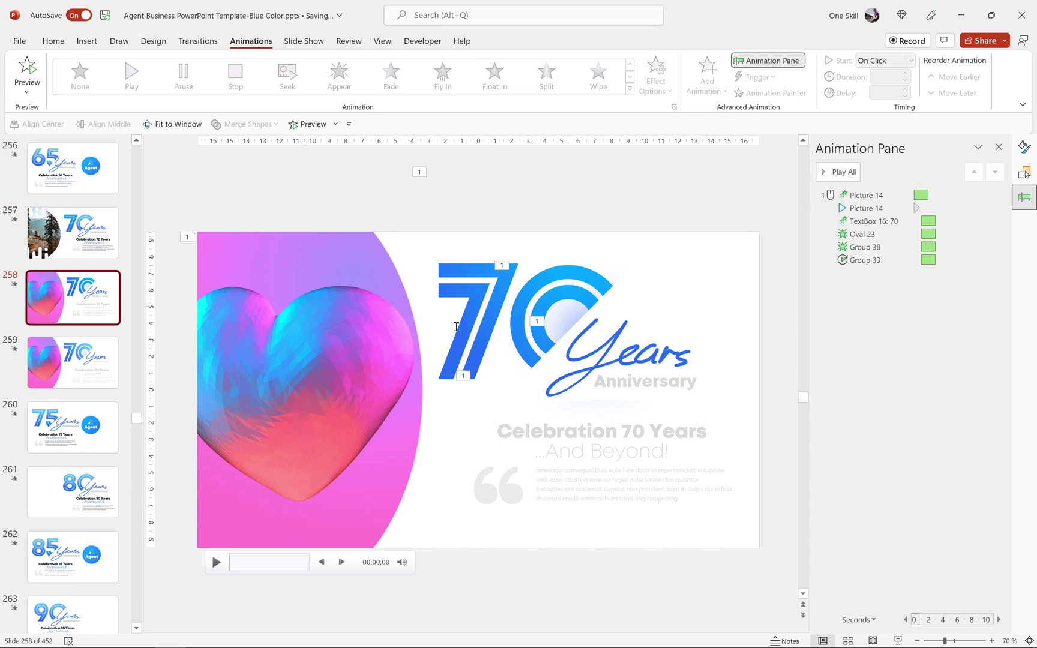